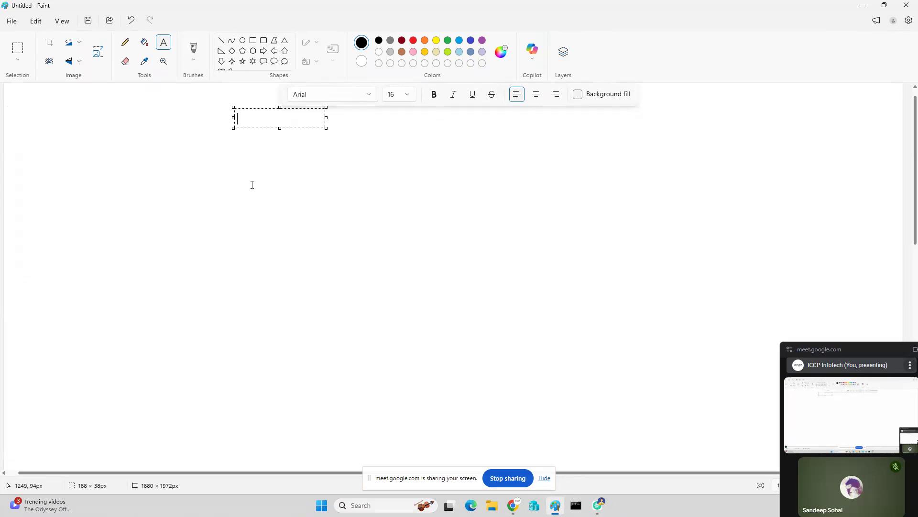
# Type 'How to Attach , detach and Replace Volumes Between instances' in a widened text box at the canvas top.
pyautogui.click(223, 115)
pyautogui.click(225, 111)
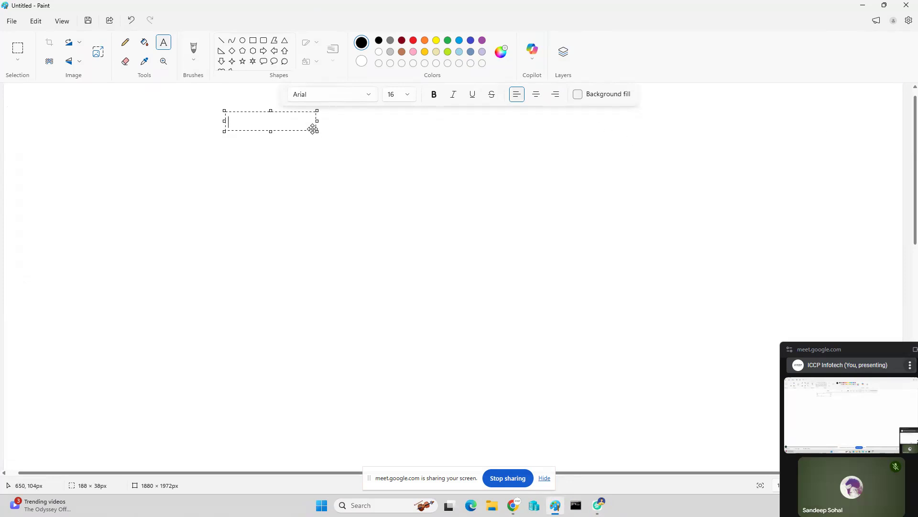
pyautogui.moveTo(317, 131); pyautogui.dragTo(582, 155)
pyautogui.write('How to Attach ,')
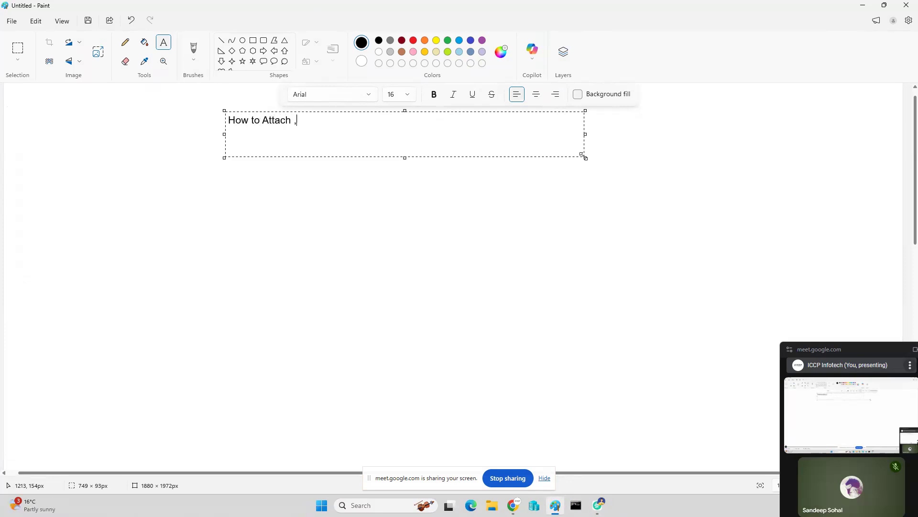
pyautogui.write(' detach and Replace Volu')
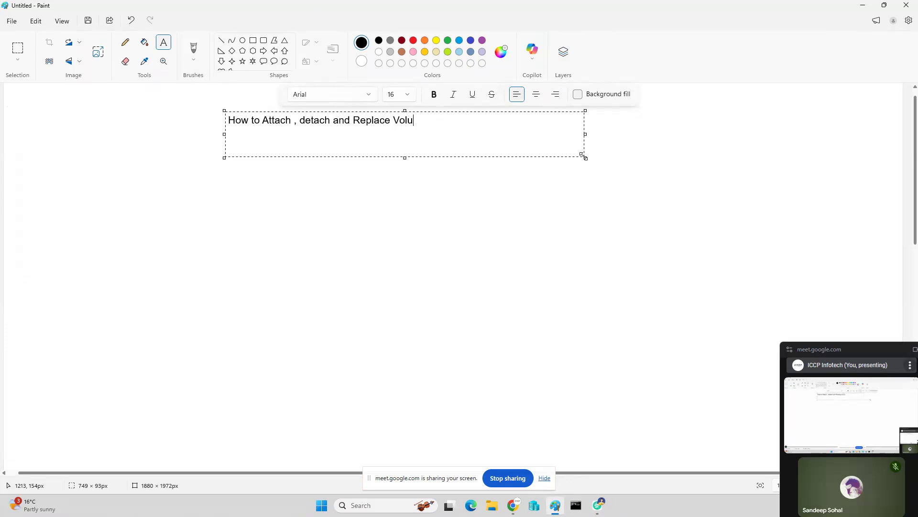
pyautogui.write('mes Between instances')
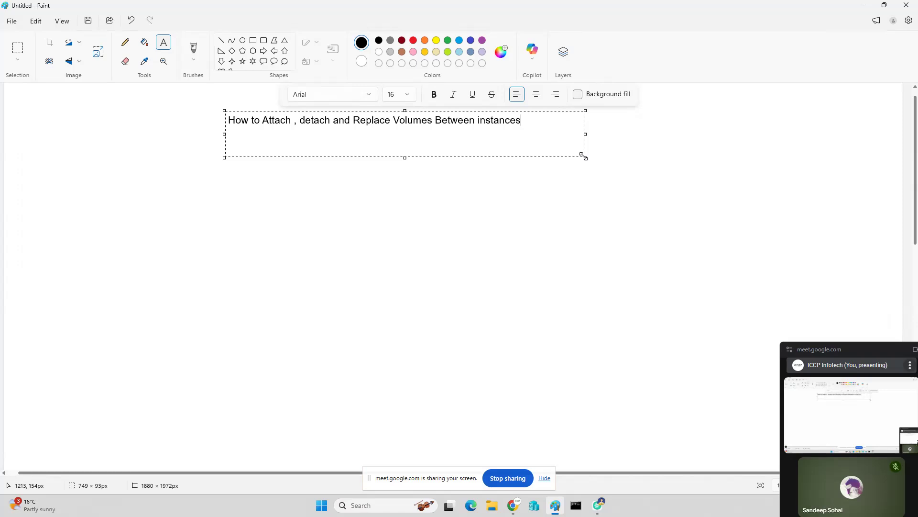
pyautogui.click(221, 229)
# Draw three stacked ovals below the title for the disk cylinder.
pyautogui.click(242, 41)
pyautogui.moveTo(171, 177); pyautogui.dragTo(235, 205)
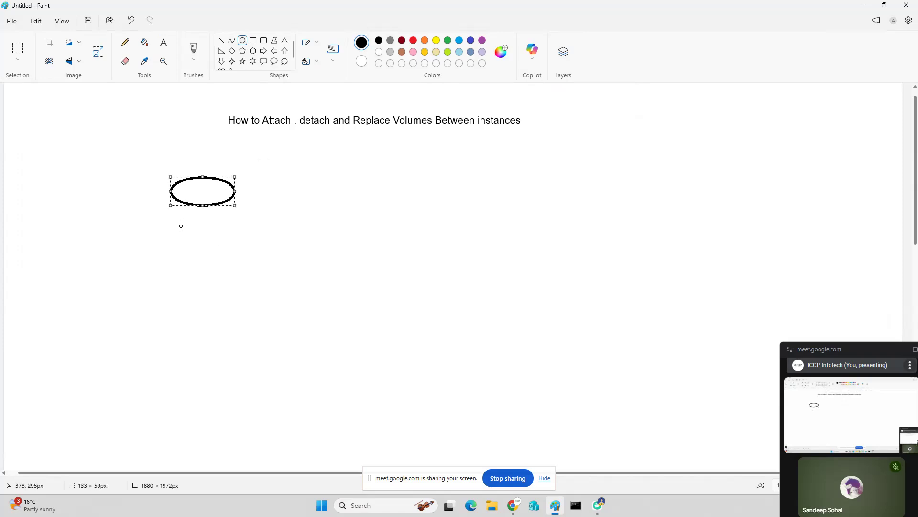
pyautogui.moveTo(174, 218); pyautogui.dragTo(203, 230)
pyautogui.moveTo(175, 260); pyautogui.dragTo(201, 265)
pyautogui.click(329, 230)
# Join the ovals with left and right side lines to form the cylinder.
pyautogui.click(222, 41)
pyautogui.click(169, 191)
pyautogui.moveTo(169, 227); pyautogui.dragTo(175, 269)
pyautogui.moveTo(235, 191); pyautogui.dragTo(226, 272)
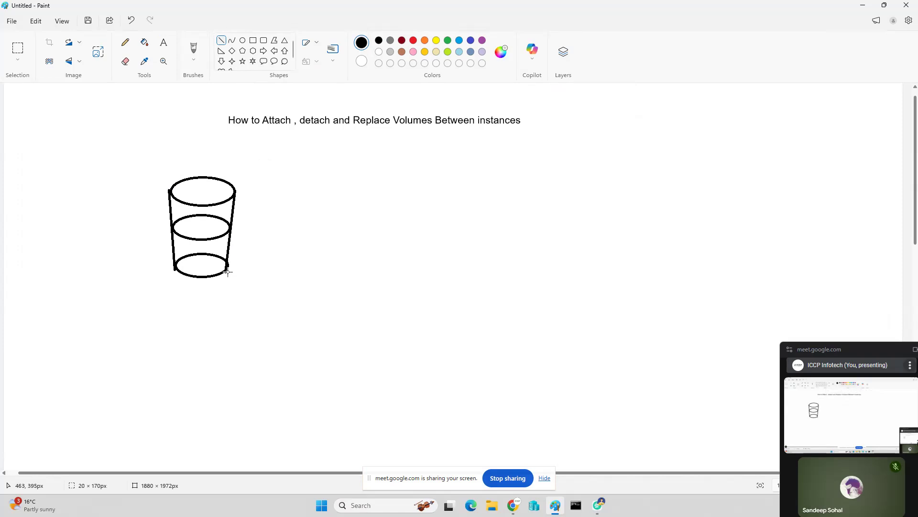
# Label the cylinder's top oval 'HDD' in dark red text.
pyautogui.click(163, 42)
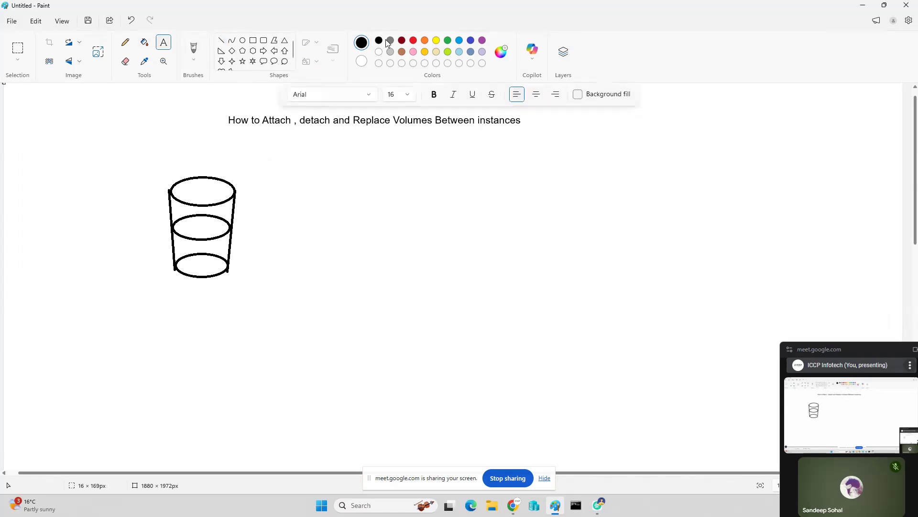
pyautogui.click(402, 40)
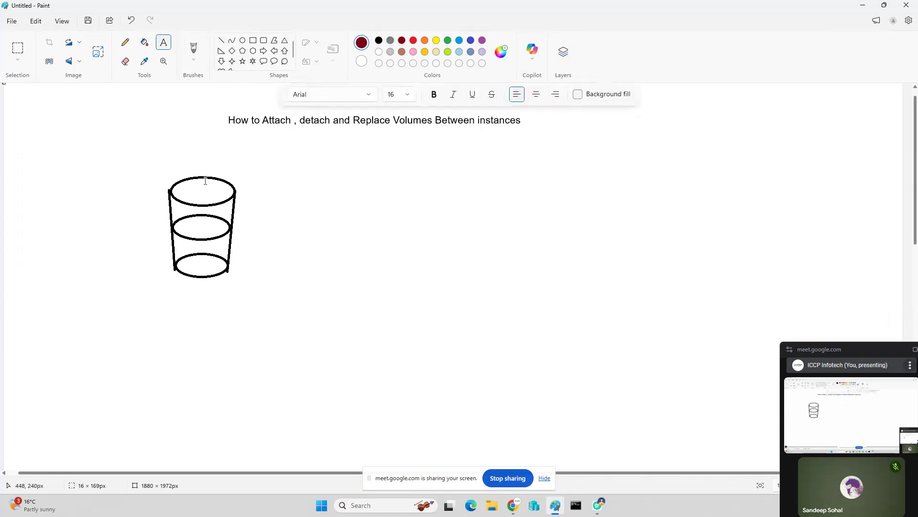
pyautogui.click(181, 183)
pyautogui.write('HDD')
pyautogui.click(339, 231)
# Draw a red right arrow beside the middle oval pointing to the label 'Volumes'.
pyautogui.click(263, 50)
pyautogui.moveTo(237, 219); pyautogui.dragTo(267, 231)
pyautogui.click(268, 263)
pyautogui.click(163, 42)
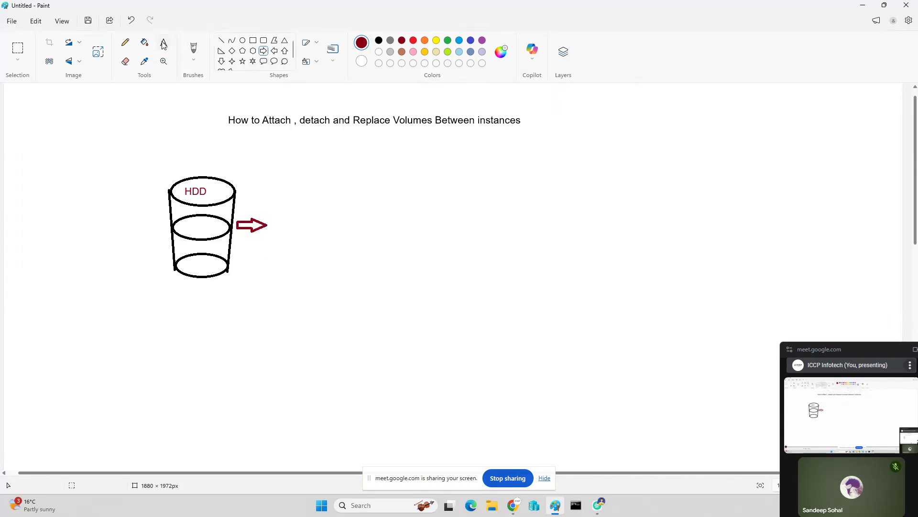
pyautogui.click(270, 217)
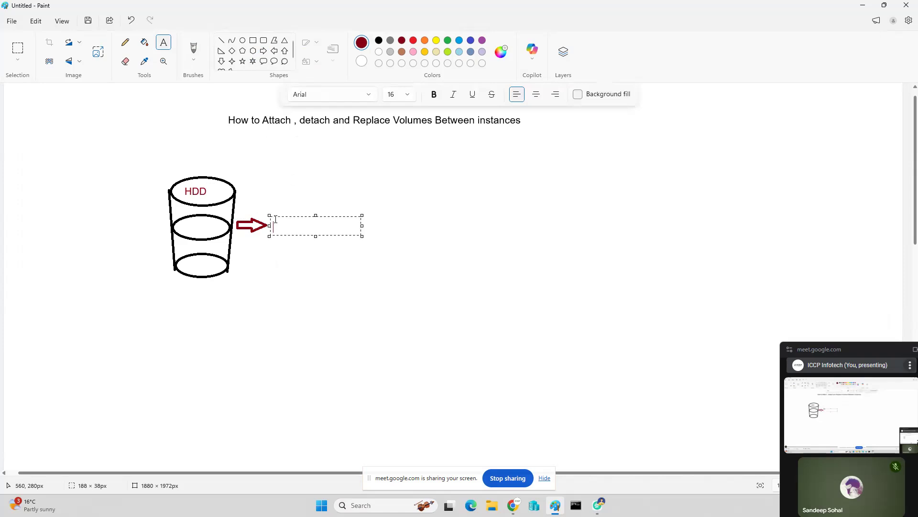
pyautogui.write('Volumes')
pyautogui.click(350, 304)
# Draw a tall dark red callout on the right with a small grey rounded rectangle inside.
pyautogui.click(264, 64)
pyautogui.moveTo(408, 168); pyautogui.dragTo(534, 319)
pyautogui.click(264, 42)
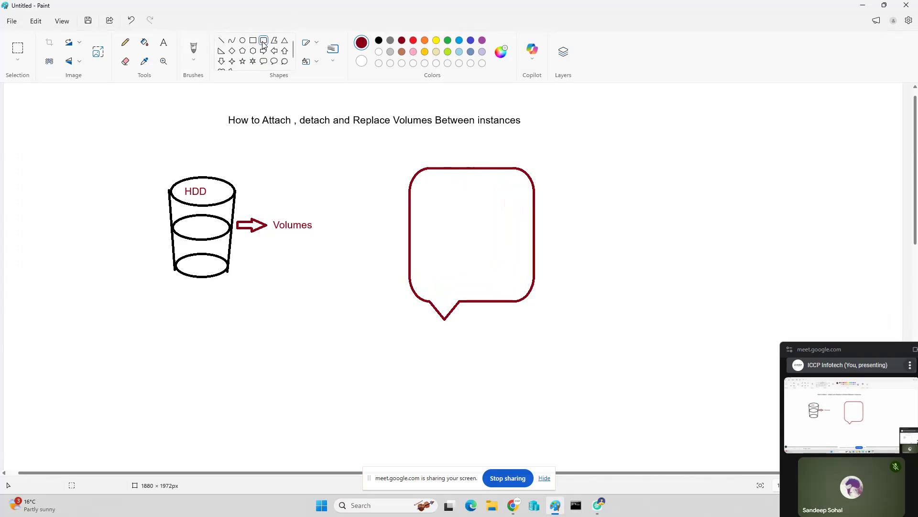
pyautogui.moveTo(478, 244); pyautogui.dragTo(528, 294)
pyautogui.click(435, 40)
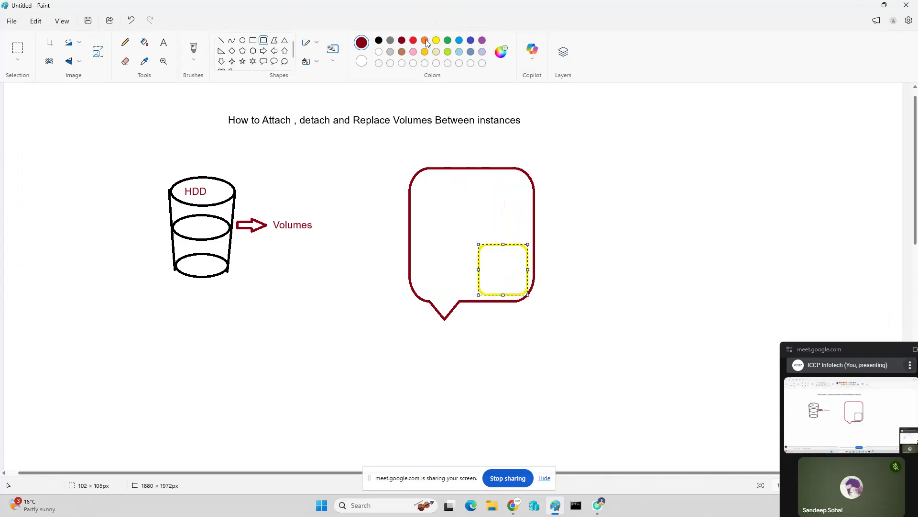
pyautogui.click(390, 41)
pyautogui.click(583, 199)
# Write 'volumes' and 'EBS' on two lines inside the grey rounded box.
pyautogui.click(163, 42)
pyautogui.click(483, 252)
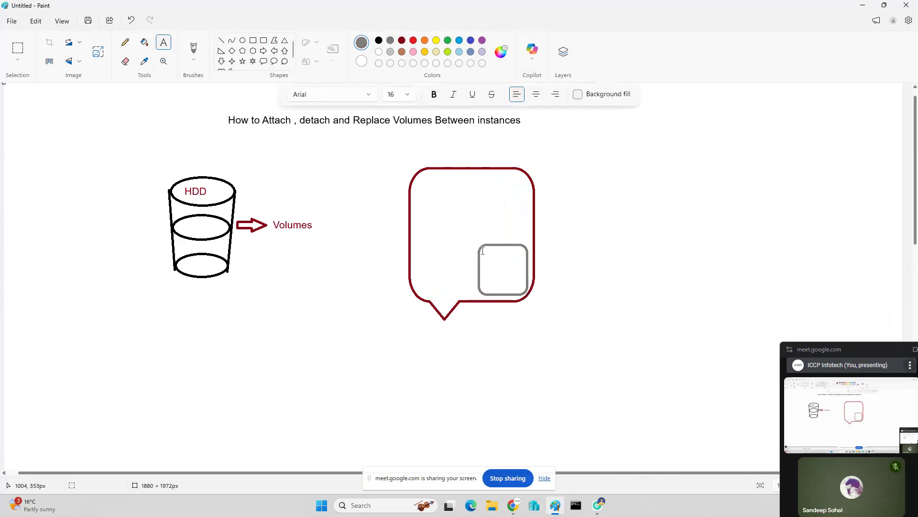
pyautogui.write('volumes')
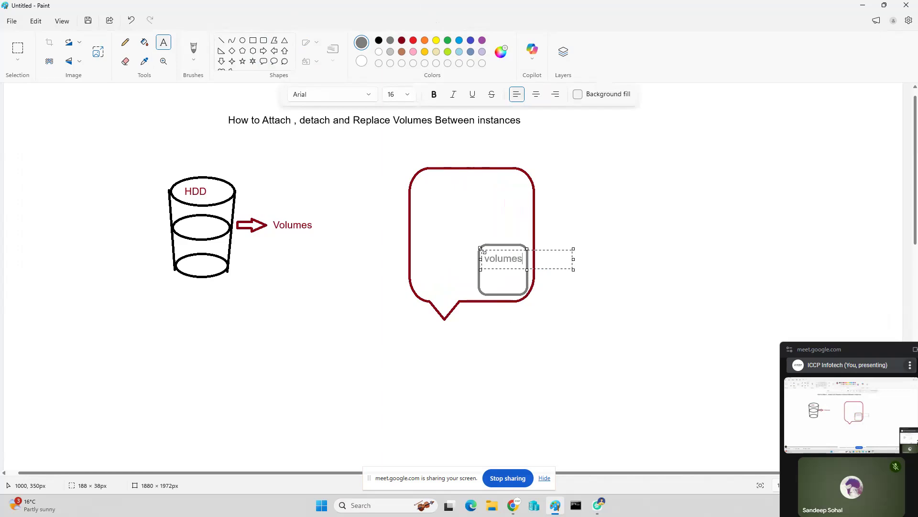
pyautogui.press('Return')
pyautogui.press('Return')
pyautogui.write('EBS')
pyautogui.click(67, 289)
# Type the note 'AWS Cloud uses Ebs volumes' in a wide text box below the cylinder.
pyautogui.moveTo(47, 302); pyautogui.dragTo(345, 361)
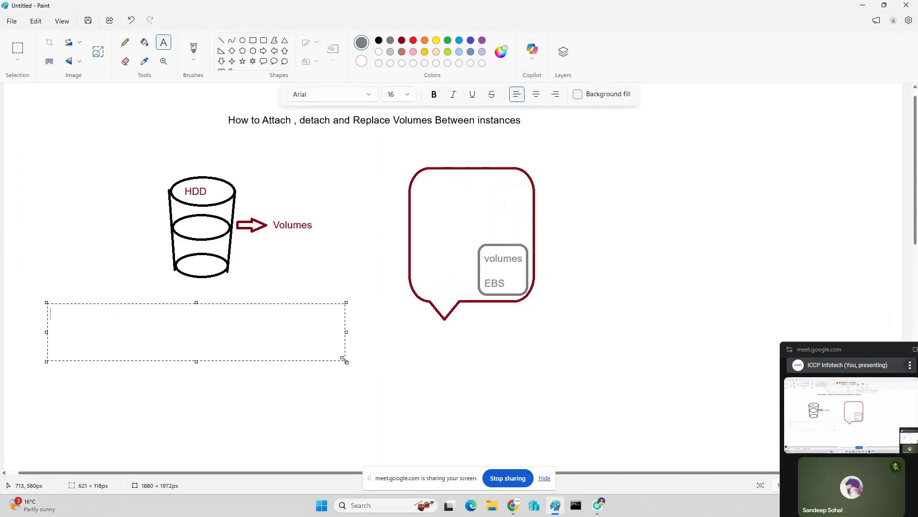
pyautogui.write('AWS Cloud uses ebs')
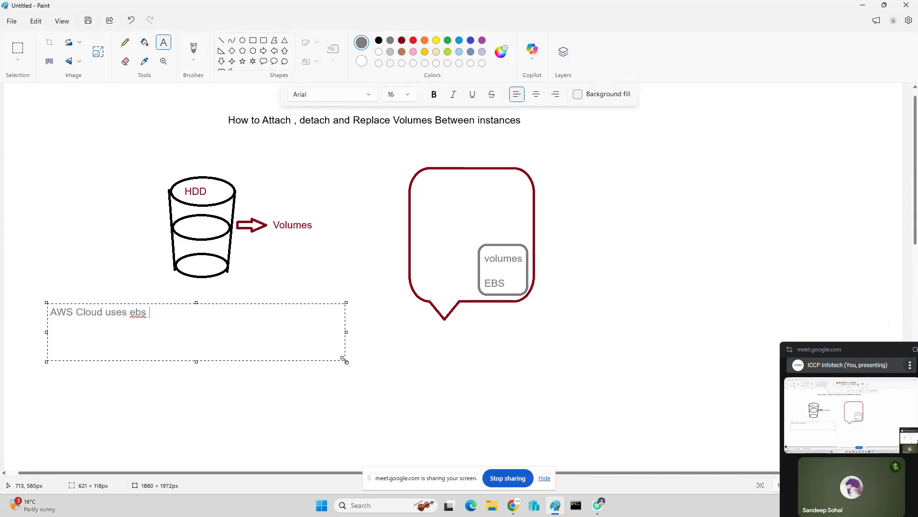
pyautogui.write('volumes')
pyautogui.press('BackSpace')
pyautogui.write('E')
pyautogui.press('Right')
pyautogui.press('Right')
# Add 'Data save permanently' with the spelling corrected, then draw a grey left arrow toward the EBS box.
pyautogui.press('Return')
pyautogui.press('Return')
pyautogui.write('Data save')
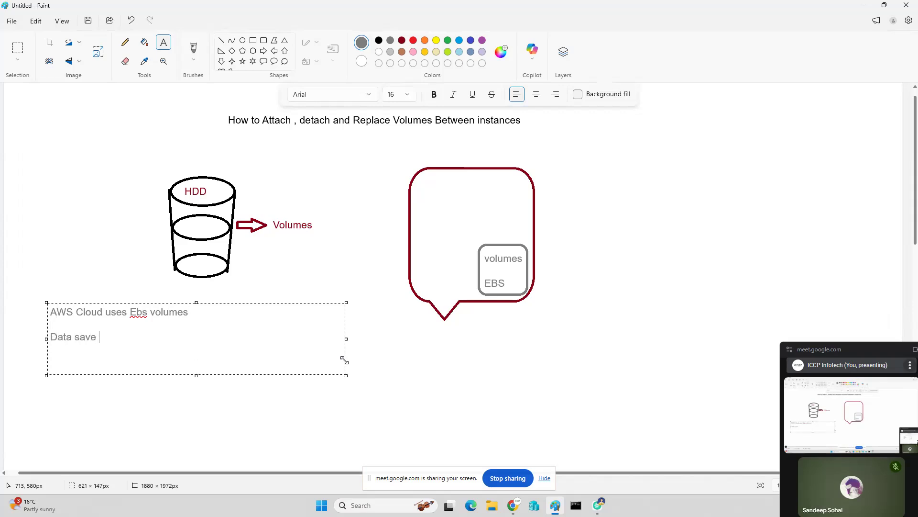
pyautogui.write(' permanately')
pyautogui.rightClick(131, 337)
pyautogui.moveTo(191, 375)
pyautogui.click(287, 378)
pyautogui.click(604, 295)
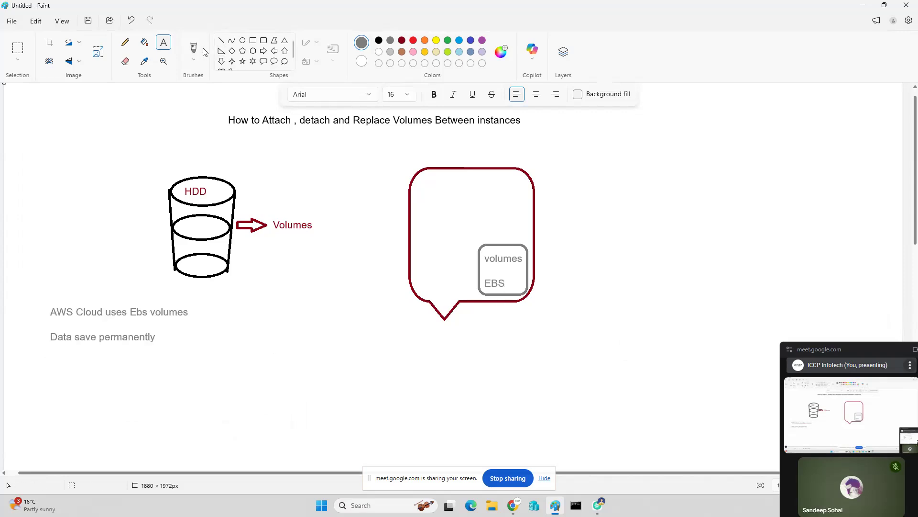
pyautogui.click(274, 51)
pyautogui.moveTo(570, 266); pyautogui.dragTo(518, 279)
# Commit the grey left arrow pointing into the volumes and EBS box.
pyautogui.click(462, 301)
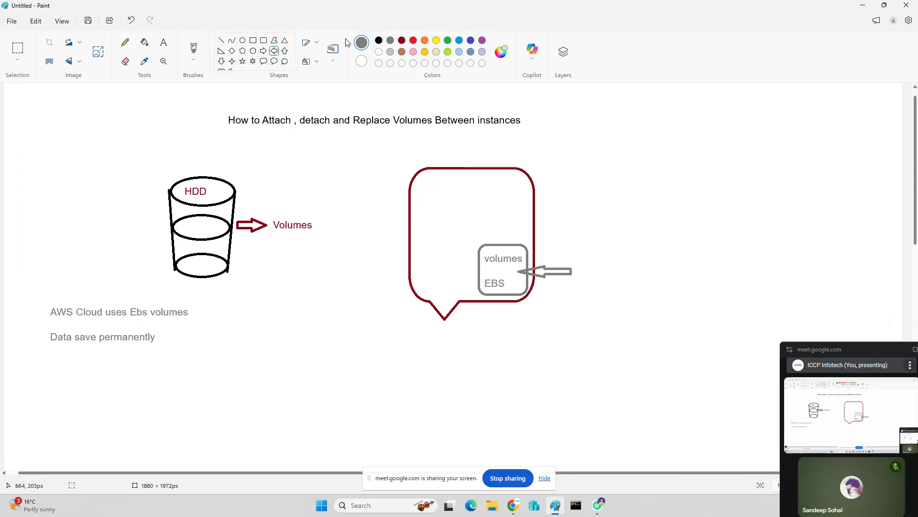
# Type 'Different Kind of EBS volumes Use by AWS' in a new text box beneath the notes.
pyautogui.click(163, 43)
pyautogui.moveTo(44, 352); pyautogui.dragTo(279, 415)
pyautogui.write('Different Kind of EBS')
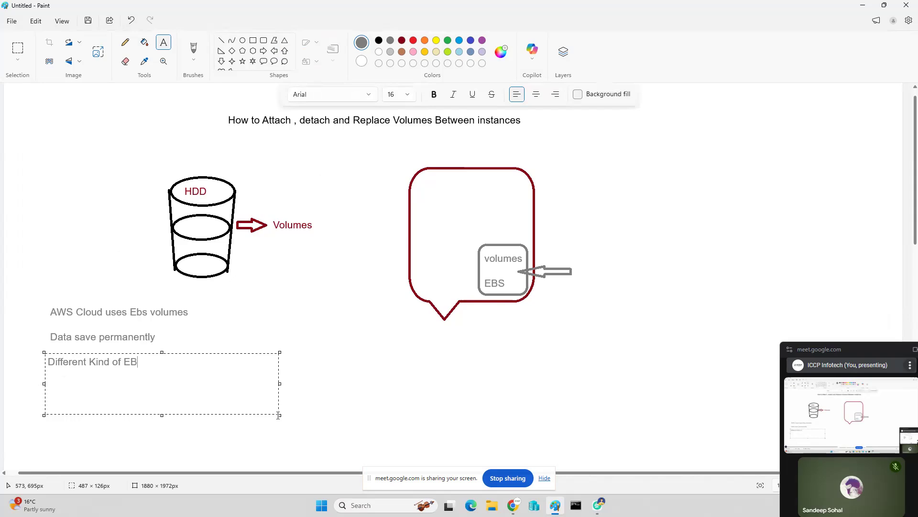
pyautogui.press('BackSpace')
pyautogui.write('S volumes Use by AWS')
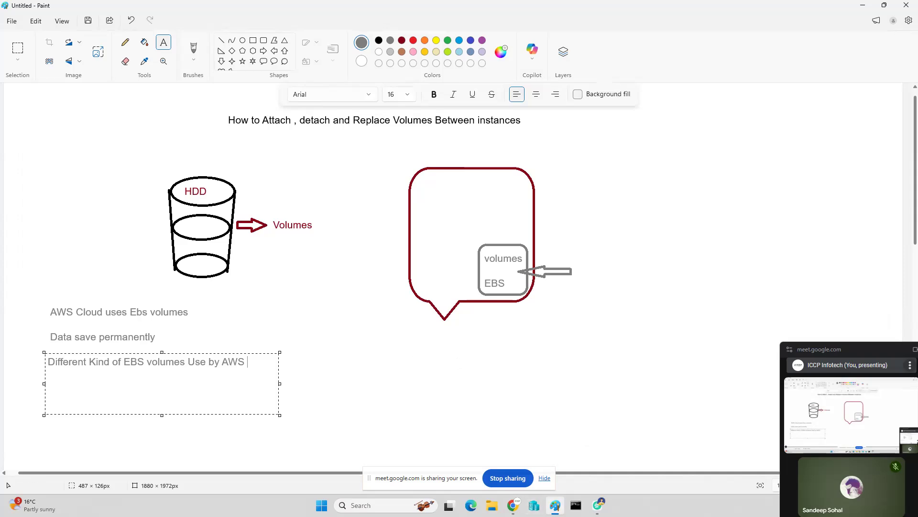
# In the EC2 console, view the empty EBS Volumes page, then open the empty Instances list.
pyautogui.click(598, 505)
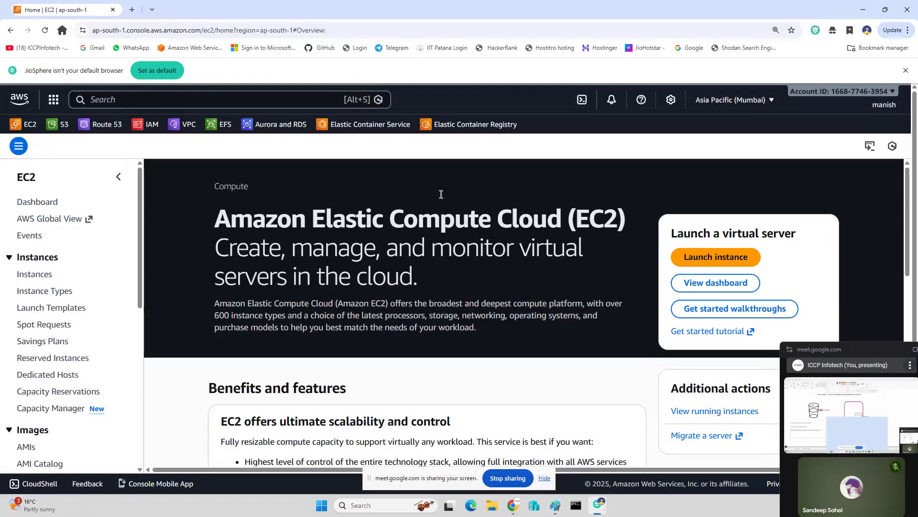
pyautogui.click(38, 128)
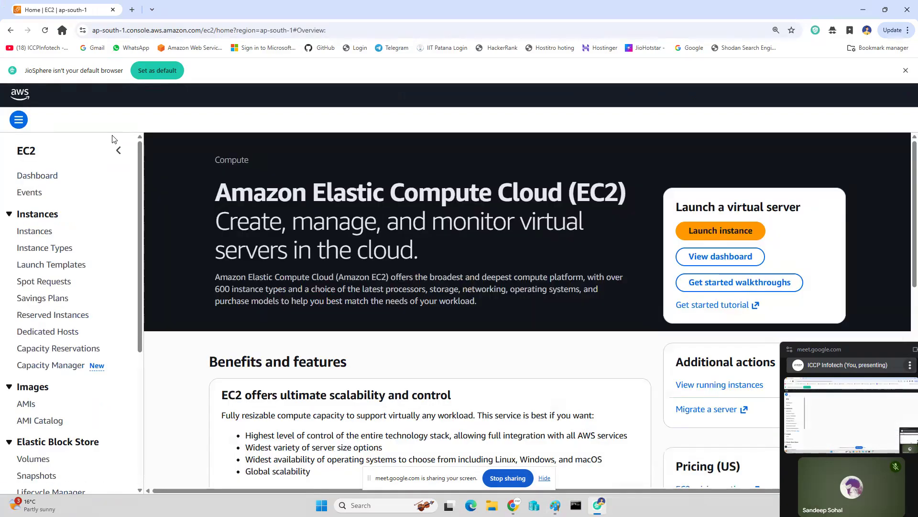
pyautogui.moveTo(859, 353); pyautogui.dragTo(859, 513)
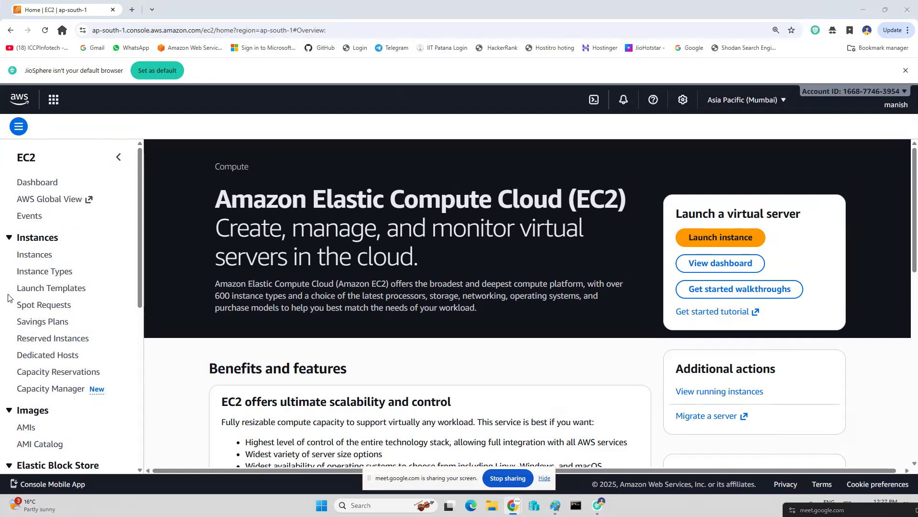
pyautogui.scroll(-1, 197, 269)
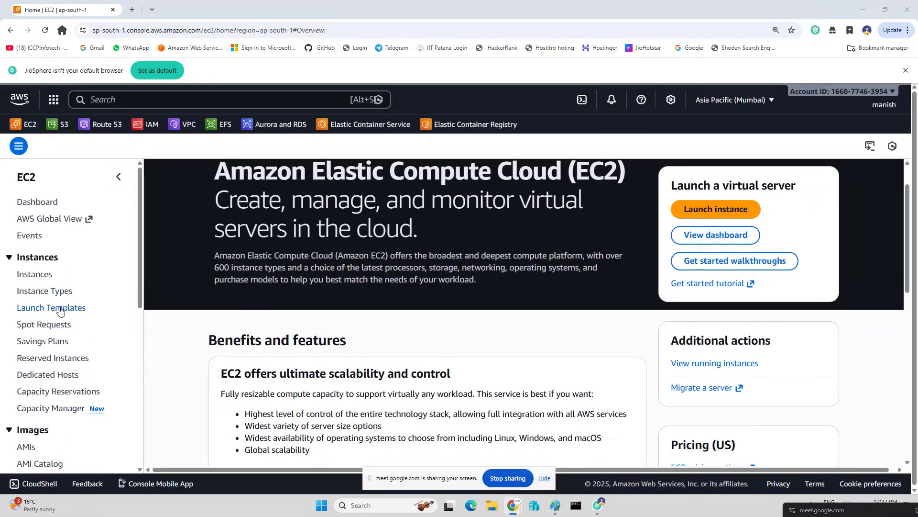
pyautogui.scroll(-4, 52, 313)
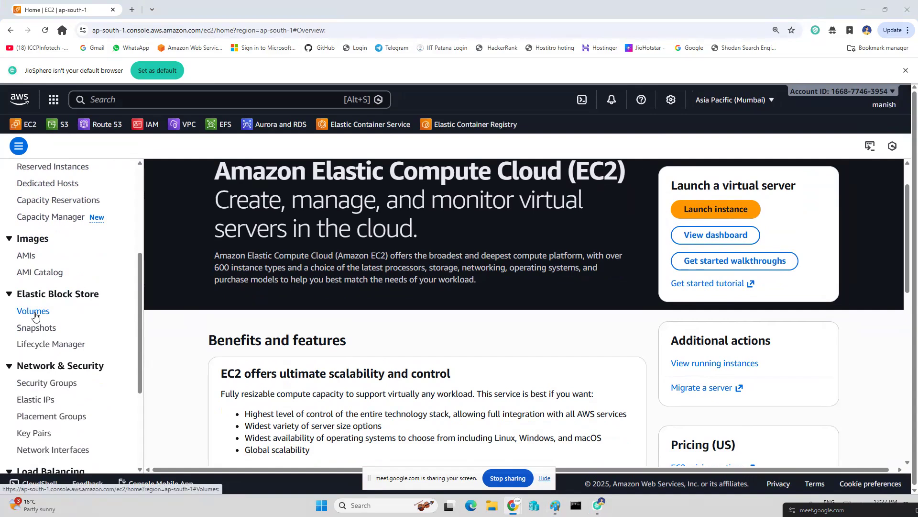
pyautogui.click(33, 311)
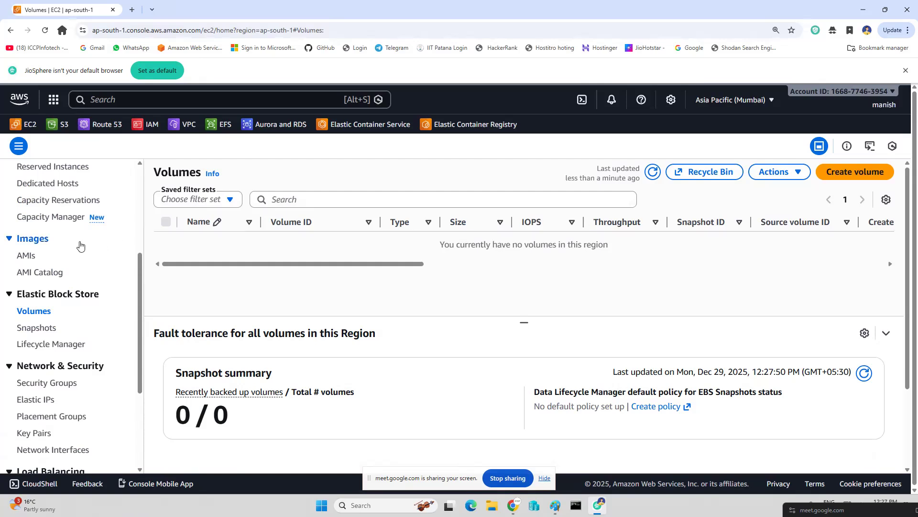
pyautogui.scroll(3, 80, 245)
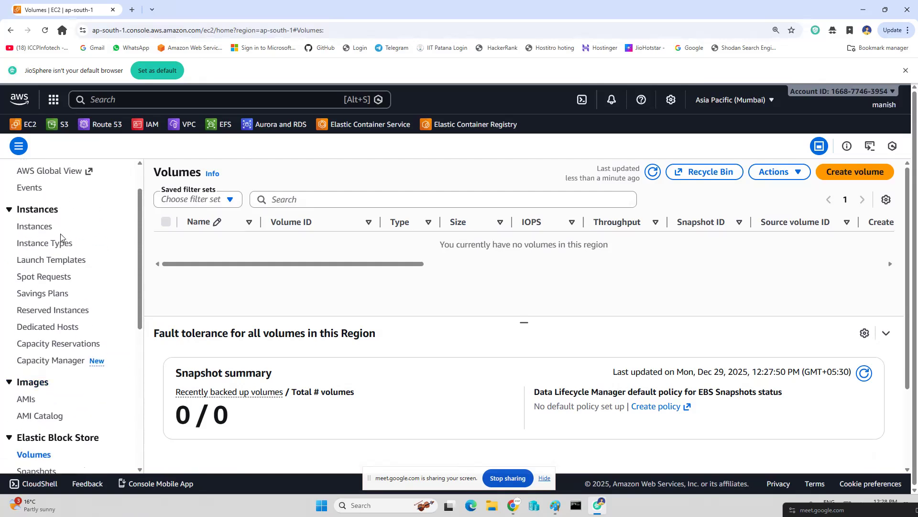
pyautogui.click(26, 229)
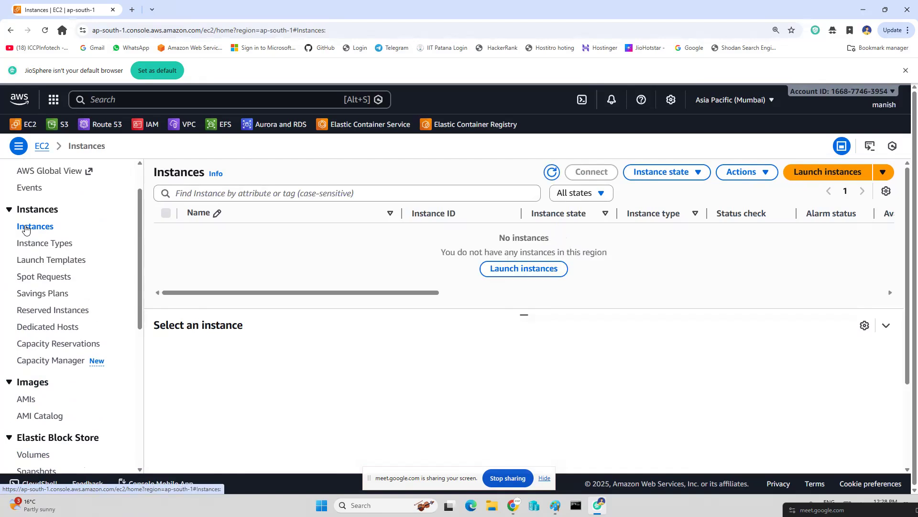
# Start launching an instance named Windows-Web1 using the Microsoft Windows Server 2016 Base AMI.
pyautogui.click(828, 173)
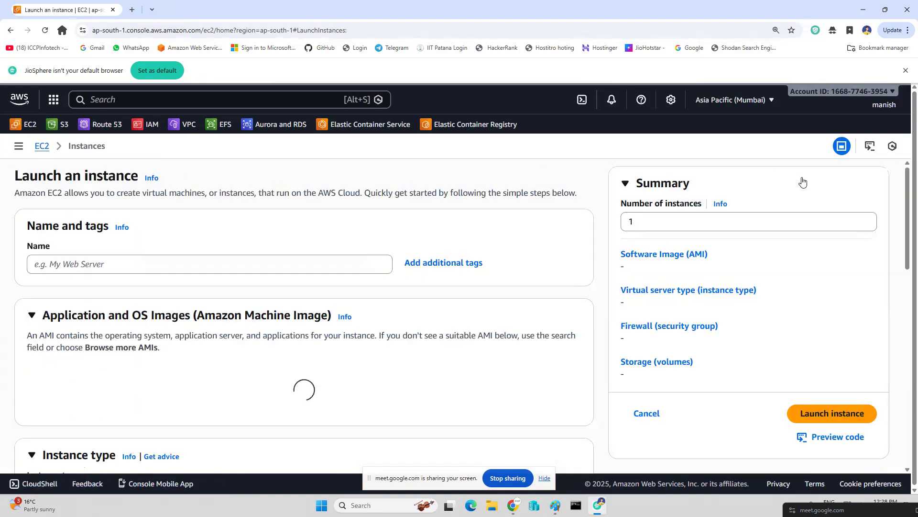
pyautogui.click(110, 320)
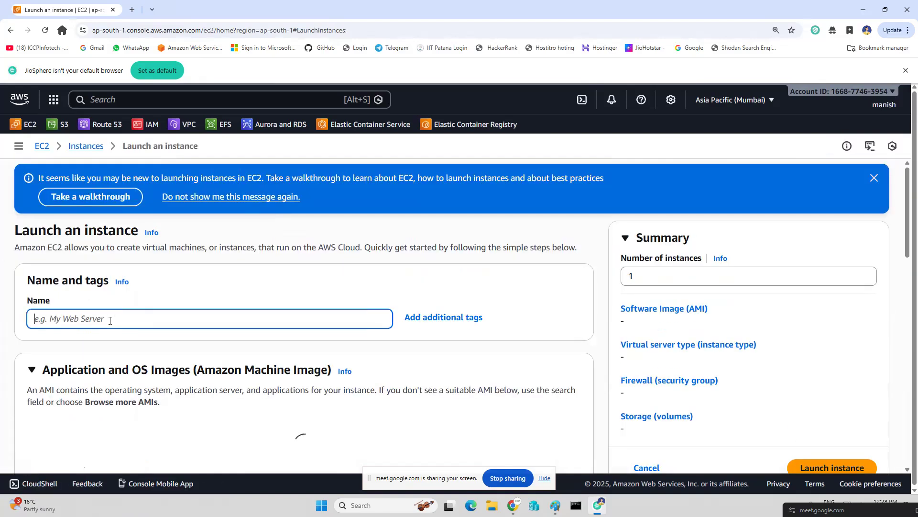
pyautogui.write('Win')
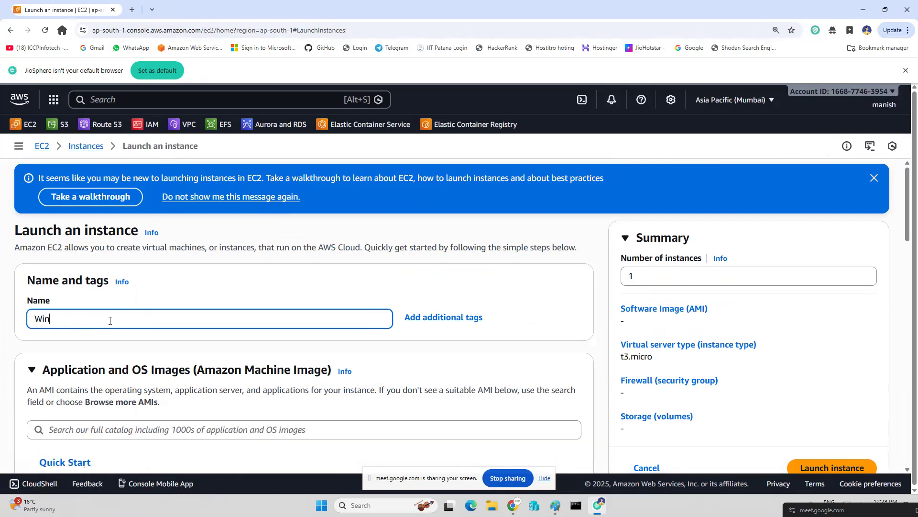
pyautogui.write('dows-Web1')
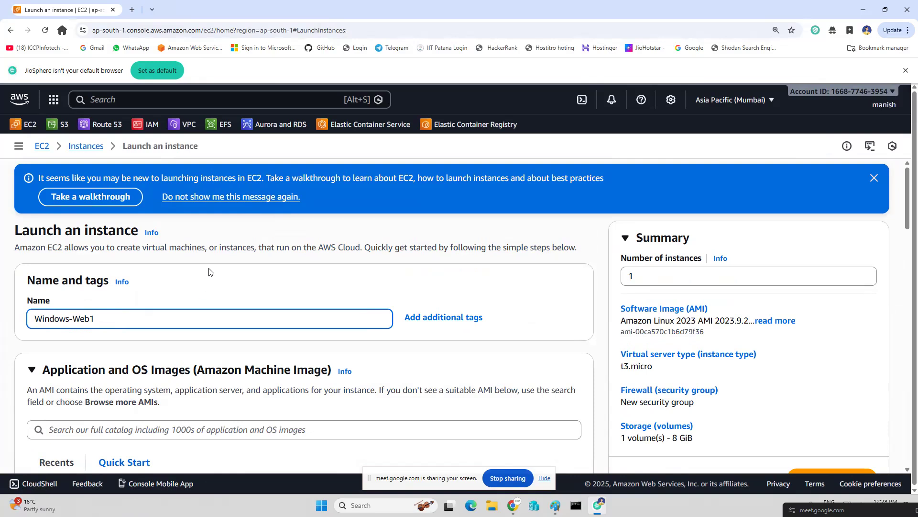
pyautogui.scroll(-4, 207, 271)
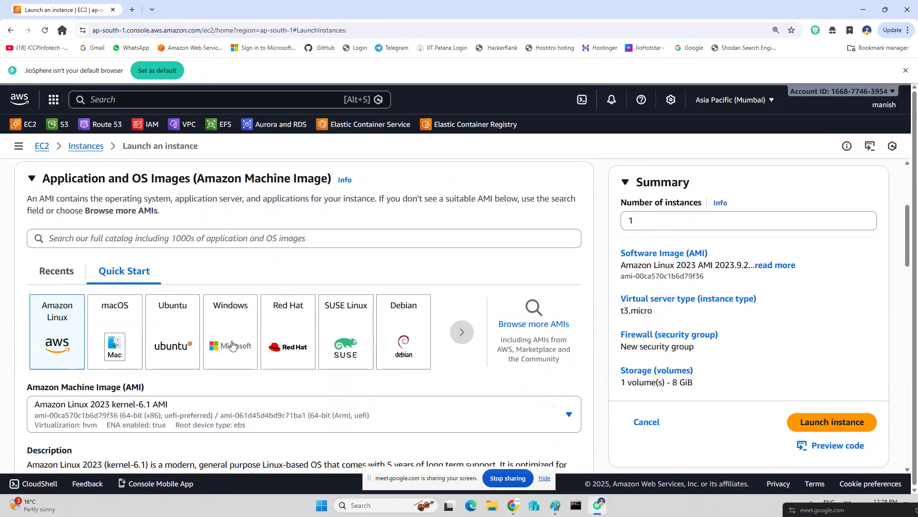
pyautogui.click(232, 346)
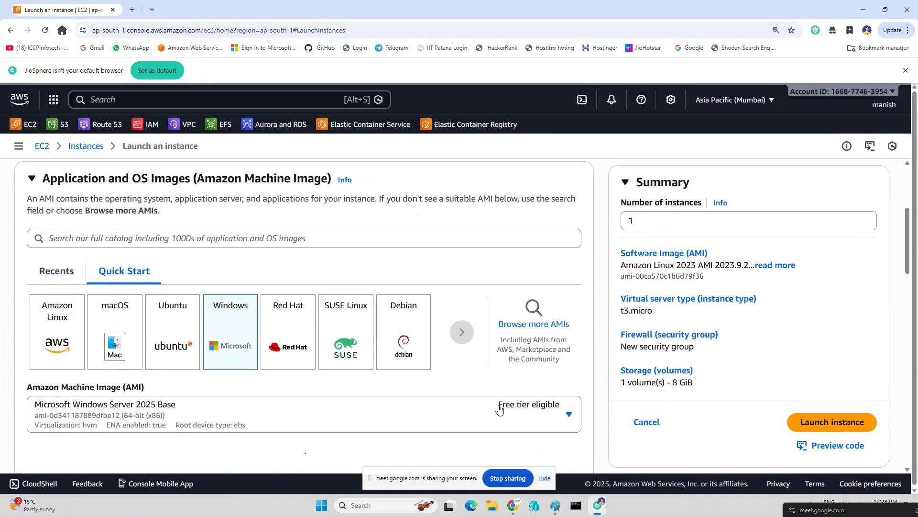
pyautogui.click(499, 410)
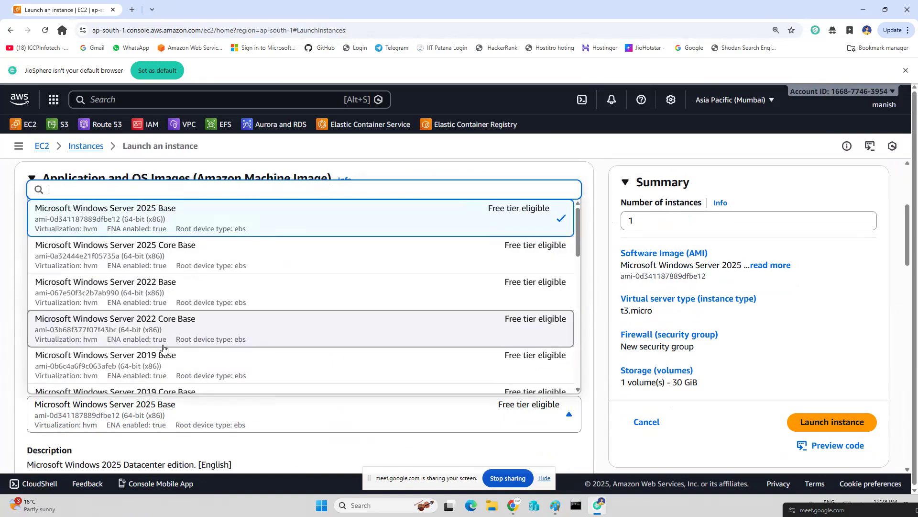
pyautogui.scroll(-3, 166, 351)
pyautogui.click(168, 338)
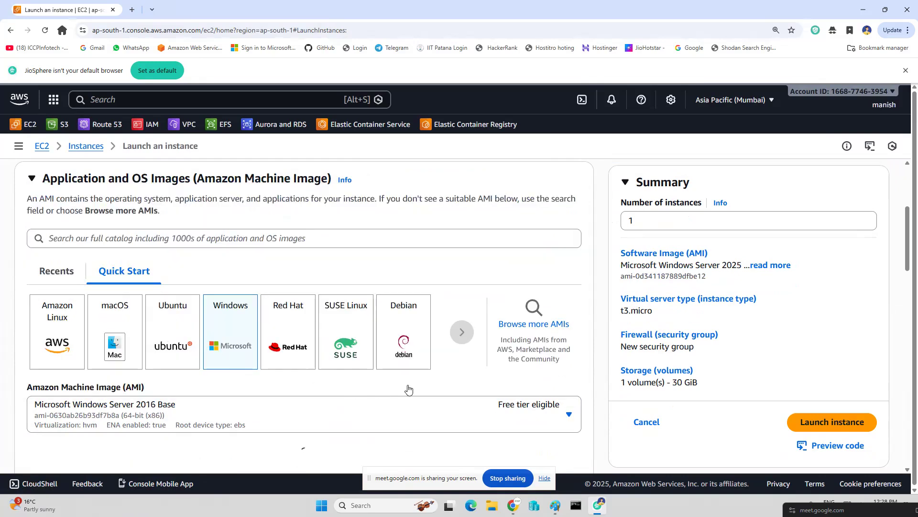
# Select the key2026 key pair for the new instance.
pyautogui.scroll(-8, 408, 389)
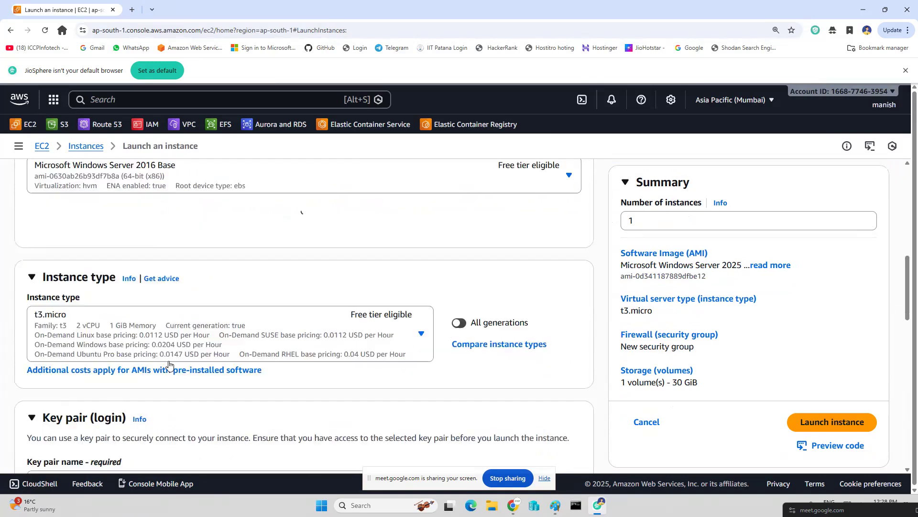
pyautogui.click(187, 371)
pyautogui.scroll(-3, 160, 412)
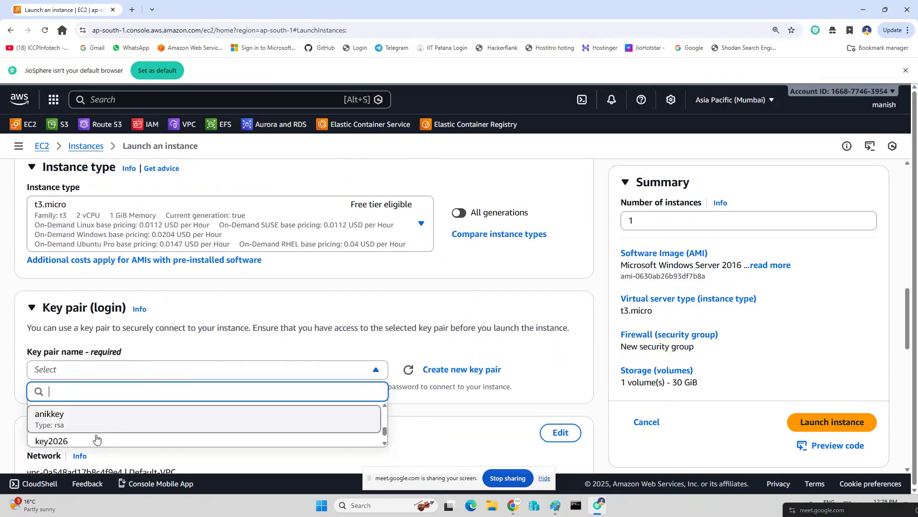
pyautogui.click(93, 439)
# Edit network settings to place the instance in the Zone-A-Default subnet.
pyautogui.scroll(-4, 261, 283)
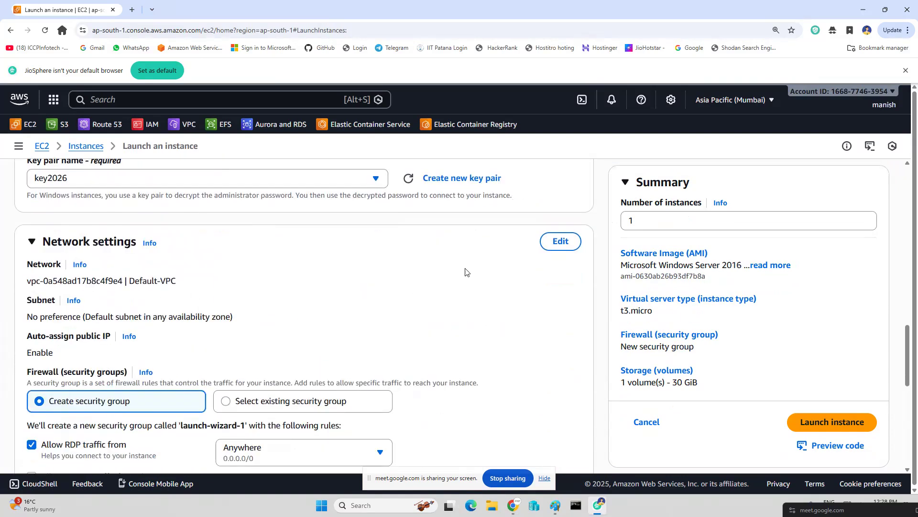
pyautogui.click(554, 242)
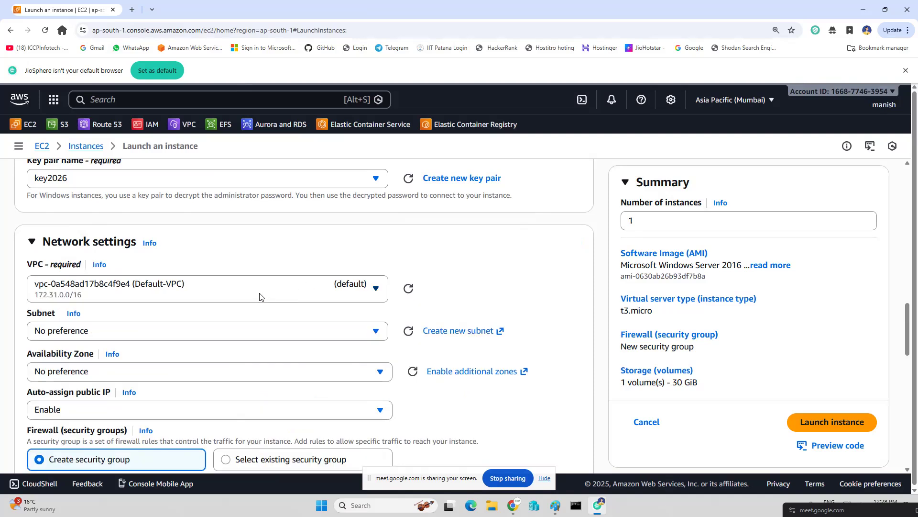
pyautogui.click(228, 334)
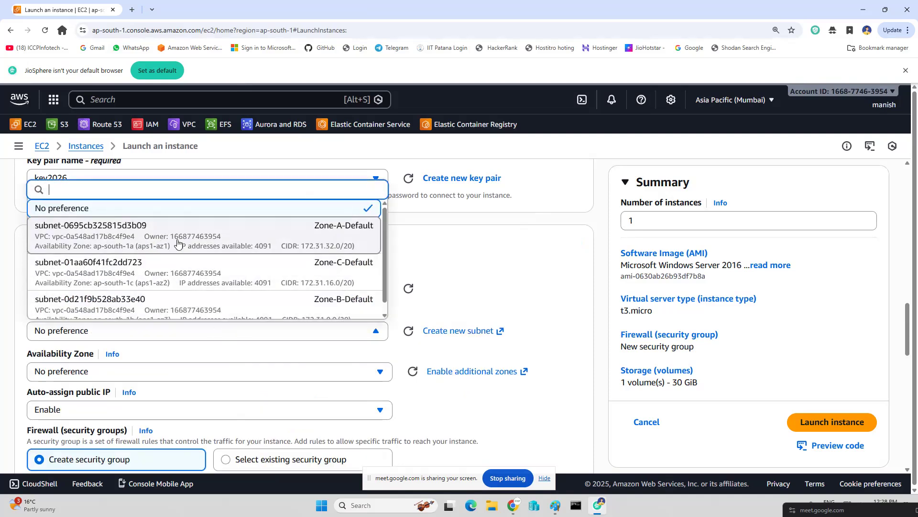
pyautogui.click(102, 234)
# Use the existing MYSG security group instead of creating a new one.
pyautogui.scroll(-3, 127, 259)
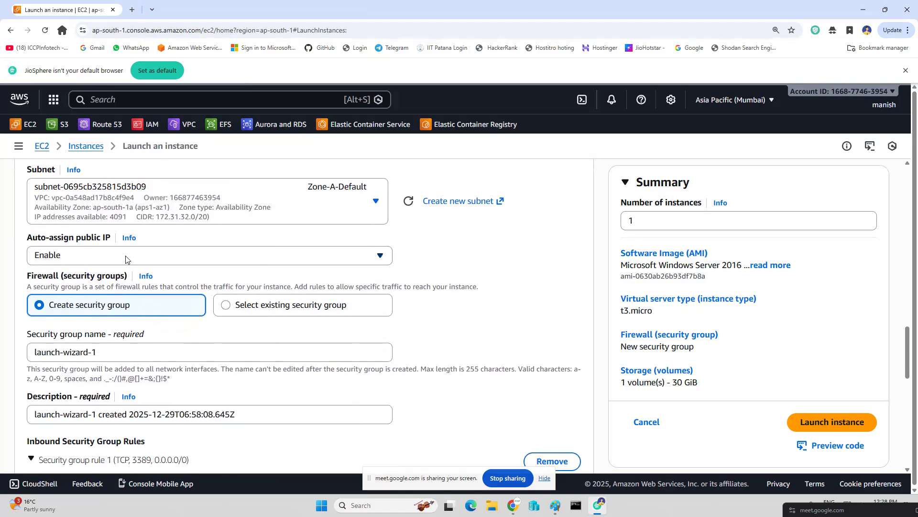
pyautogui.click(270, 308)
pyautogui.click(218, 354)
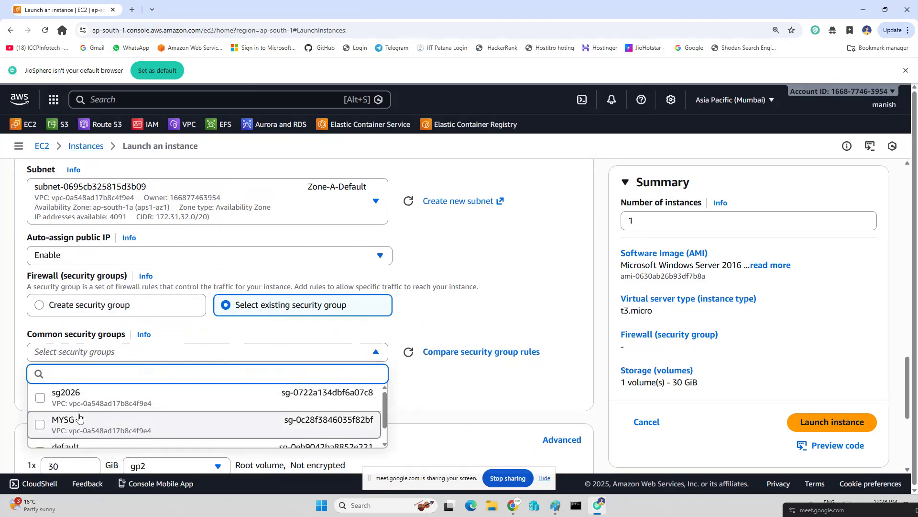
pyautogui.click(40, 425)
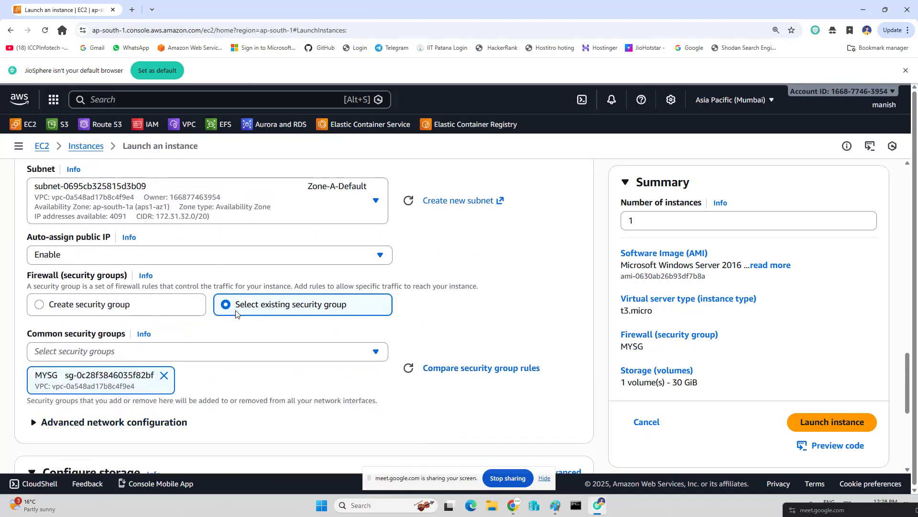
pyautogui.scroll(-4, 239, 312)
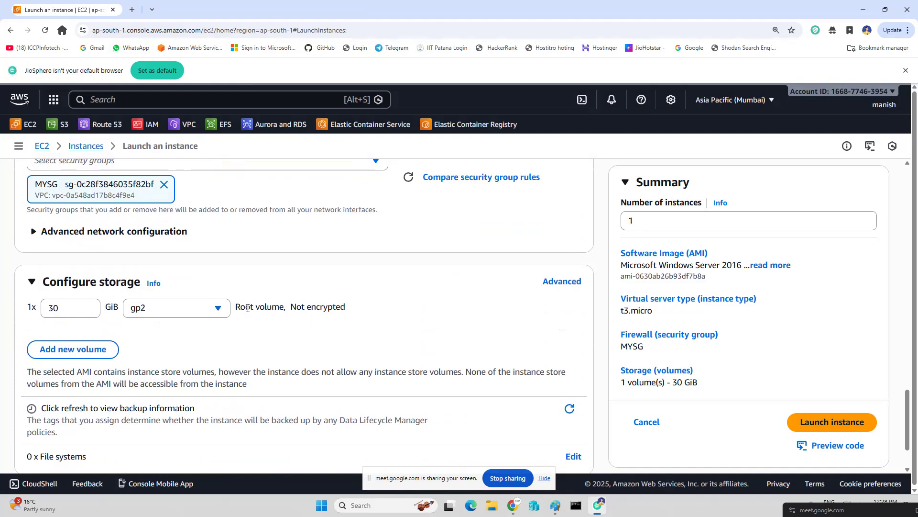
# Keep the 30 GiB gp2 root volume and switch the storage settings to the advanced view.
pyautogui.click(218, 311)
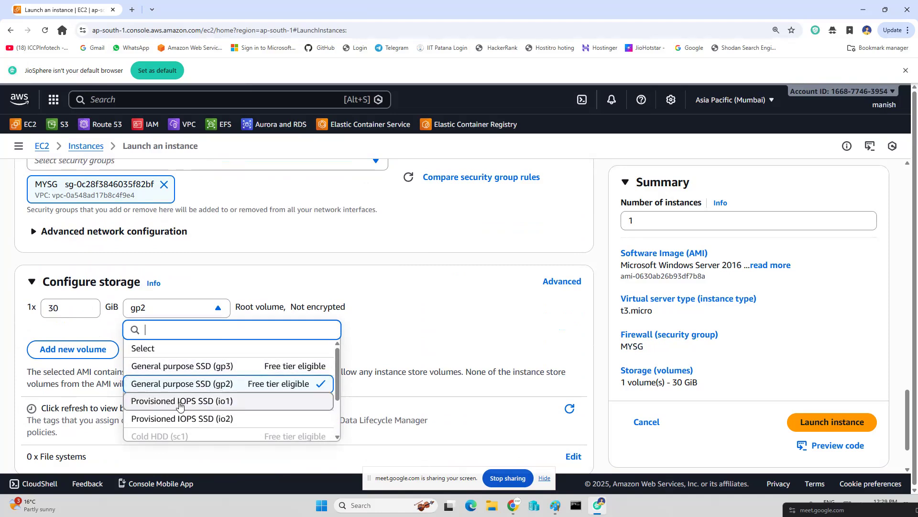
pyautogui.scroll(-2, 250, 405)
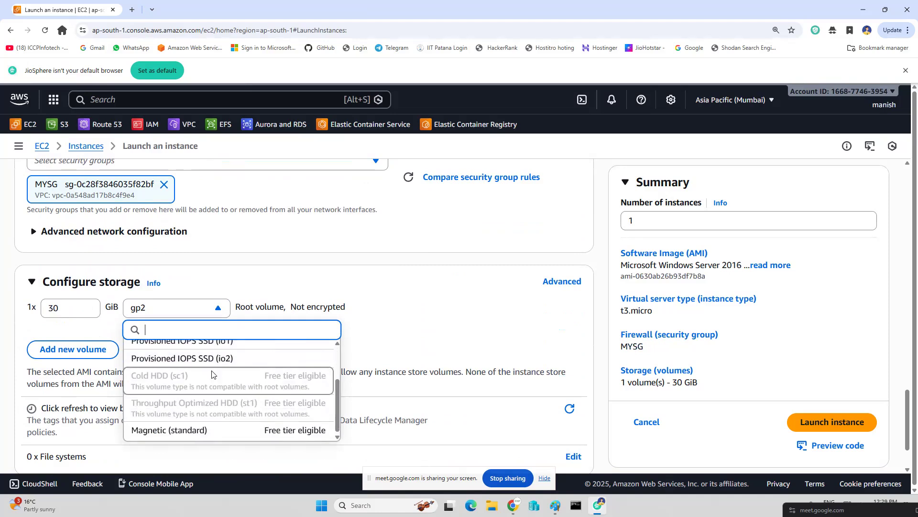
pyautogui.scroll(3, 222, 399)
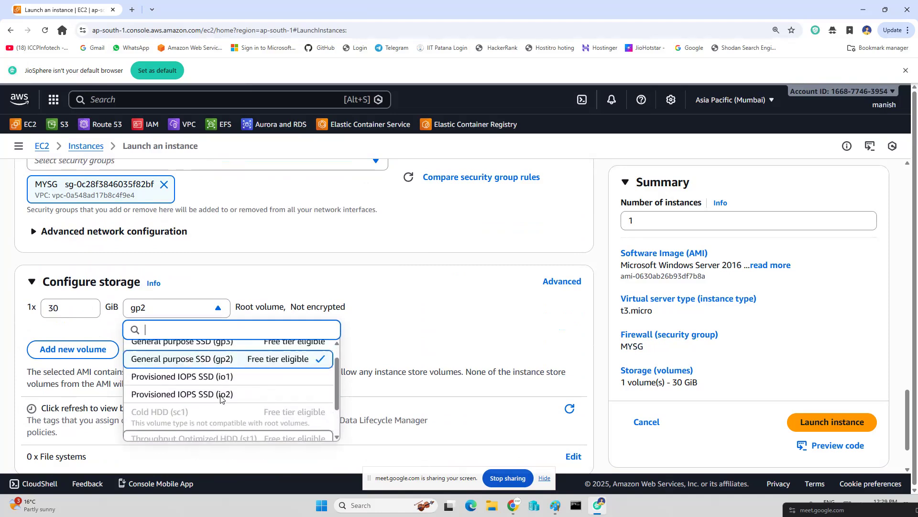
pyautogui.click(477, 300)
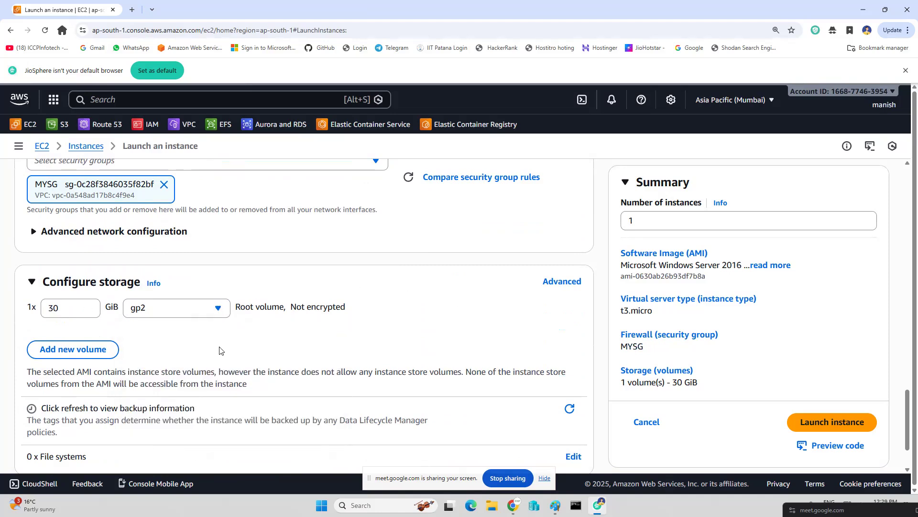
pyautogui.scroll(-1, 164, 338)
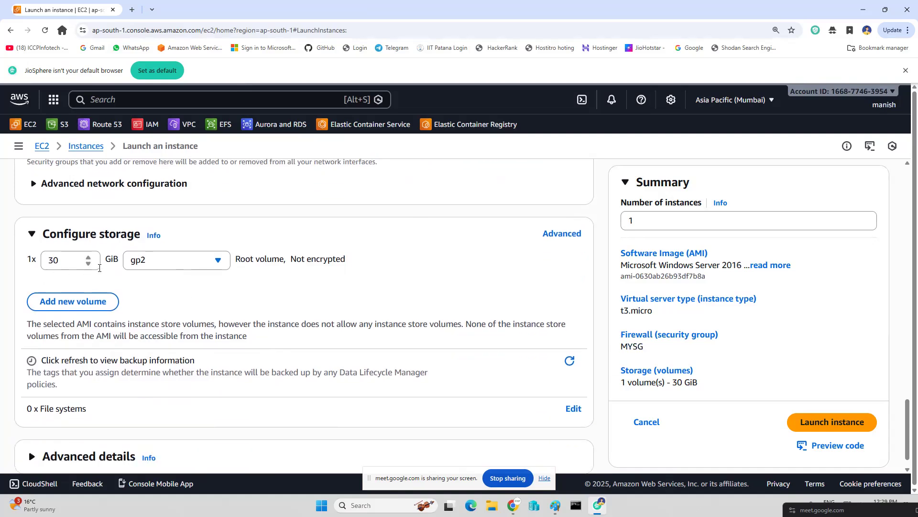
pyautogui.click(60, 260)
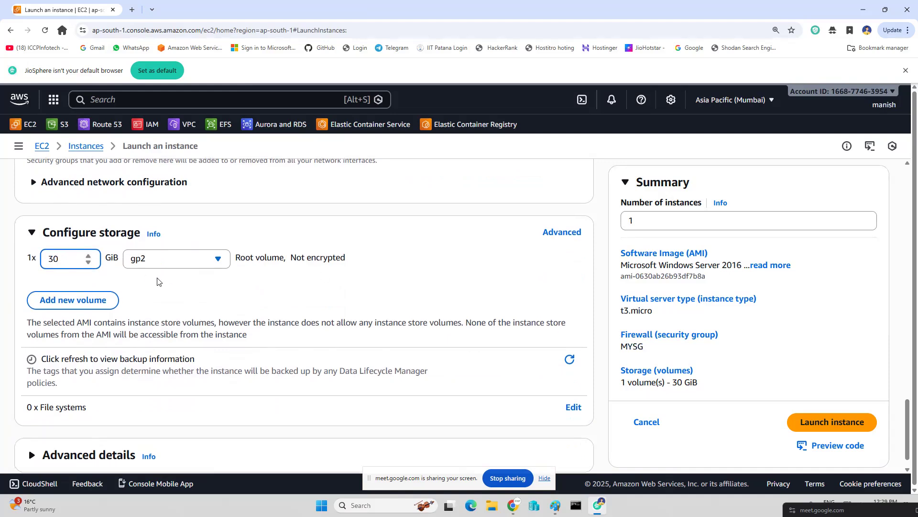
pyautogui.scroll(-1, 158, 282)
pyautogui.scroll(1, 158, 282)
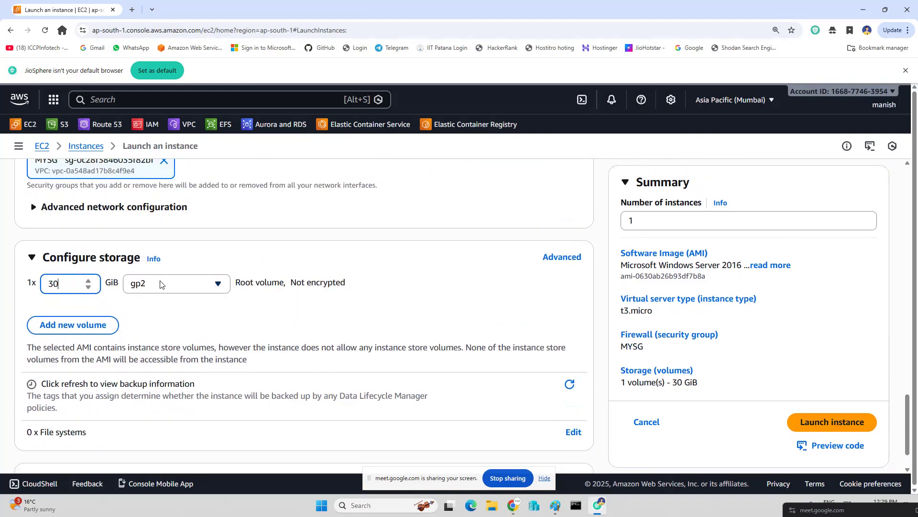
pyautogui.click(573, 432)
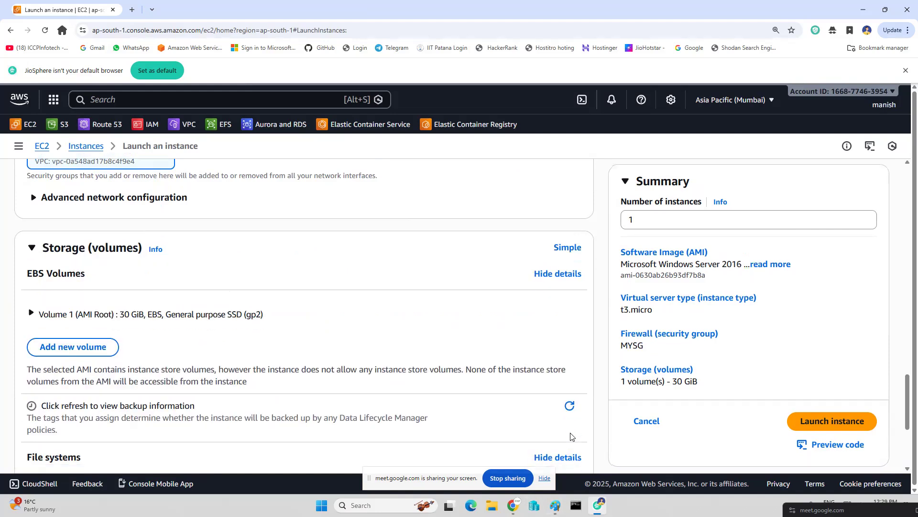
# Collapse File systems and expand Storage to show Volume 1 (AMI Root) details.
pyautogui.scroll(1, 479, 378)
pyautogui.scroll(-2, 447, 378)
pyautogui.scroll(5, 447, 377)
pyautogui.scroll(-2, 455, 376)
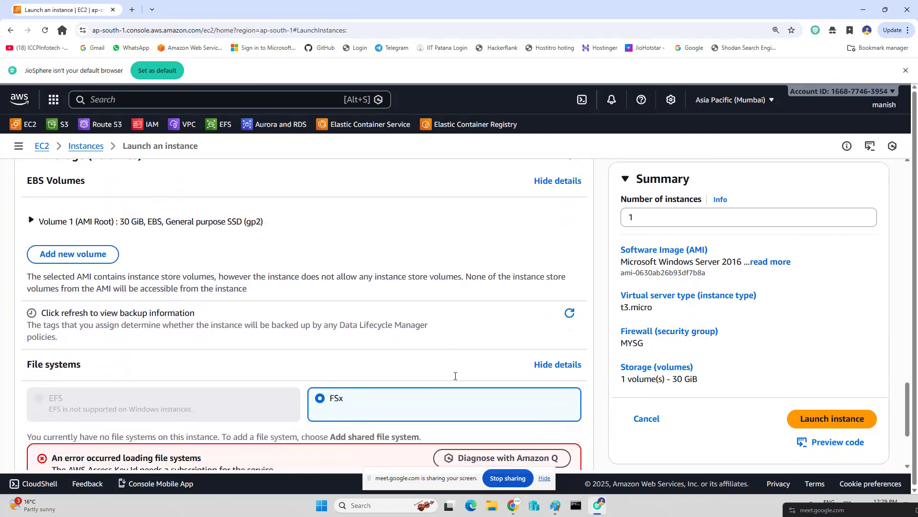
pyautogui.click(544, 365)
pyautogui.scroll(2, 514, 361)
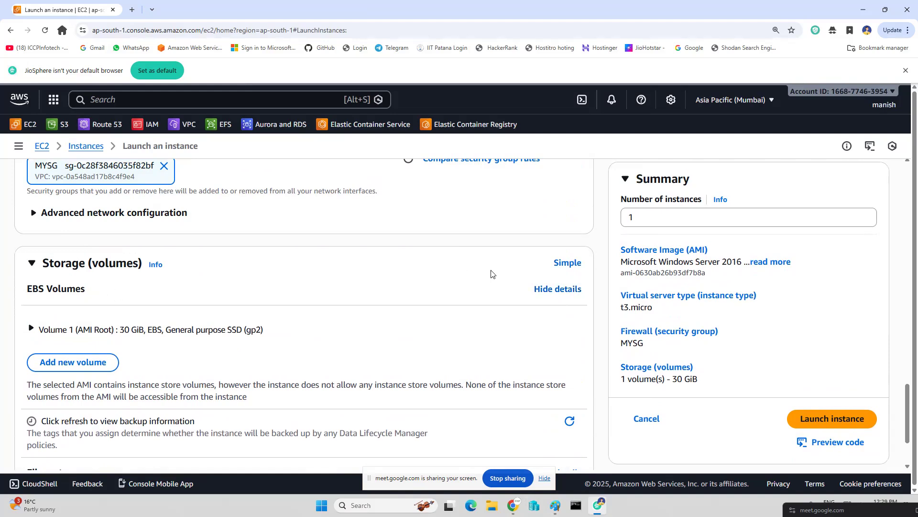
pyautogui.click(30, 264)
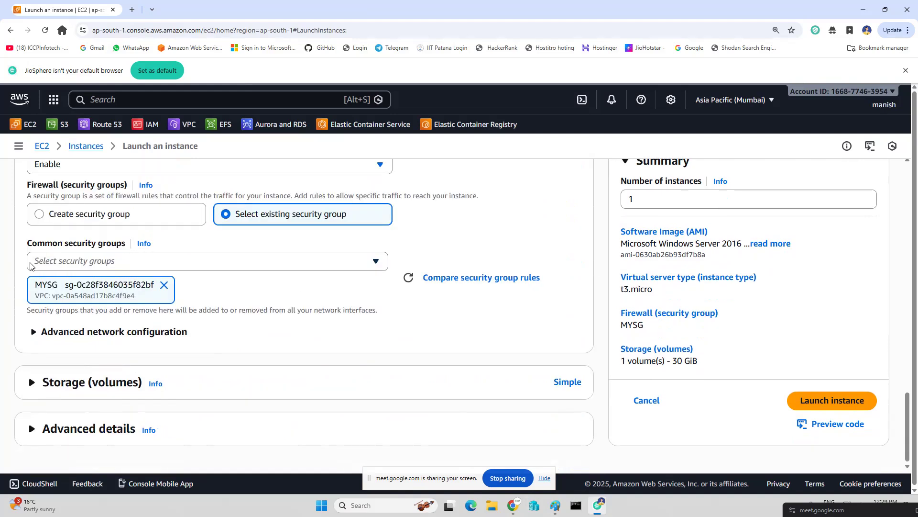
pyautogui.click(32, 382)
pyautogui.scroll(-4, 217, 334)
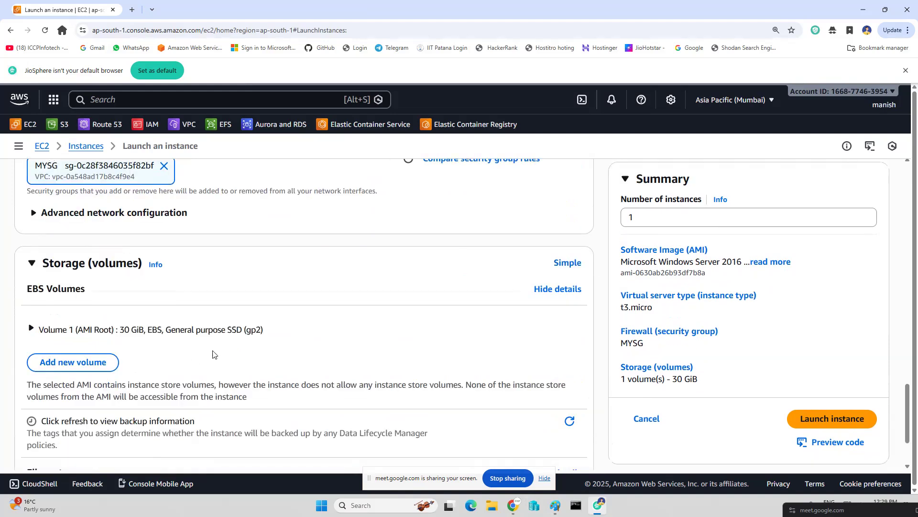
pyautogui.click(31, 234)
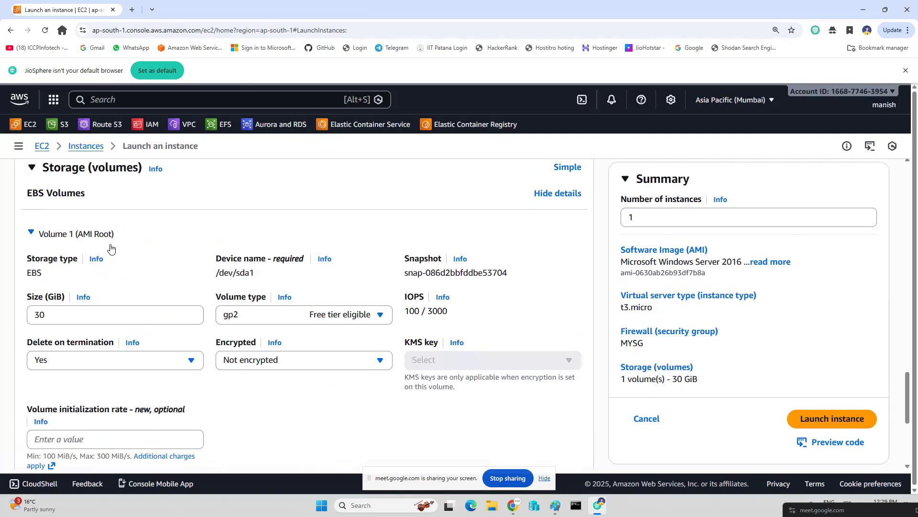
# Copy the root volume's device name /dev/sda1.
pyautogui.scroll(-2, 121, 262)
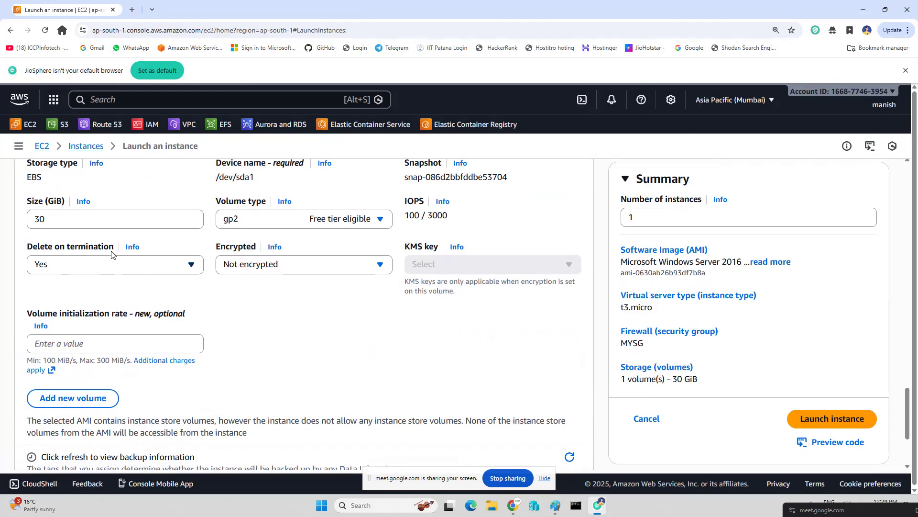
pyautogui.scroll(2, 112, 254)
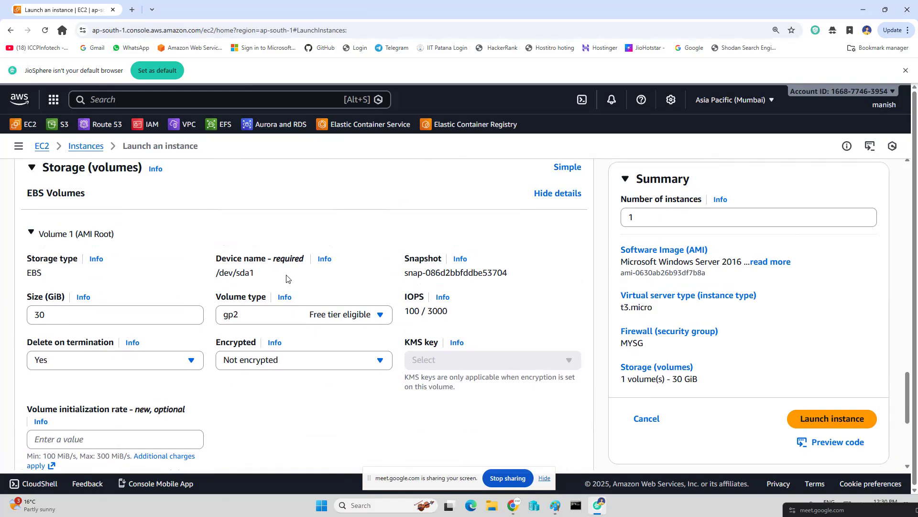
pyautogui.moveTo(257, 277); pyautogui.dragTo(217, 273)
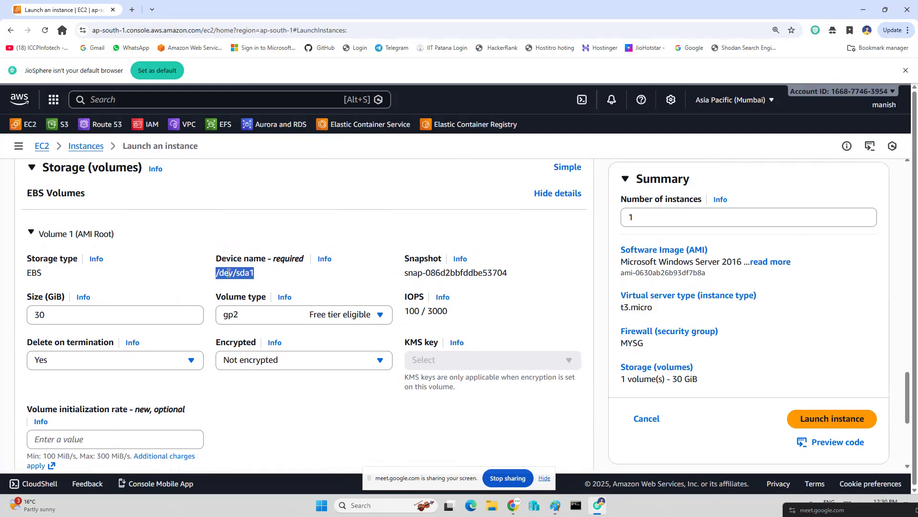
pyautogui.rightClick(229, 272)
pyautogui.click(249, 286)
pyautogui.click(554, 506)
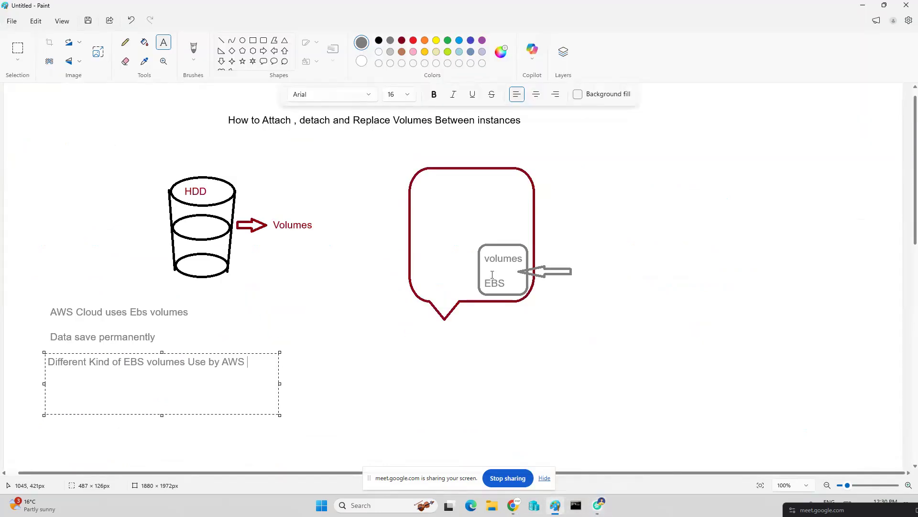
# Label the diagram's EBS box with the pasted /dev/sda1 in black text.
pyautogui.click(557, 283)
pyautogui.click(557, 283)
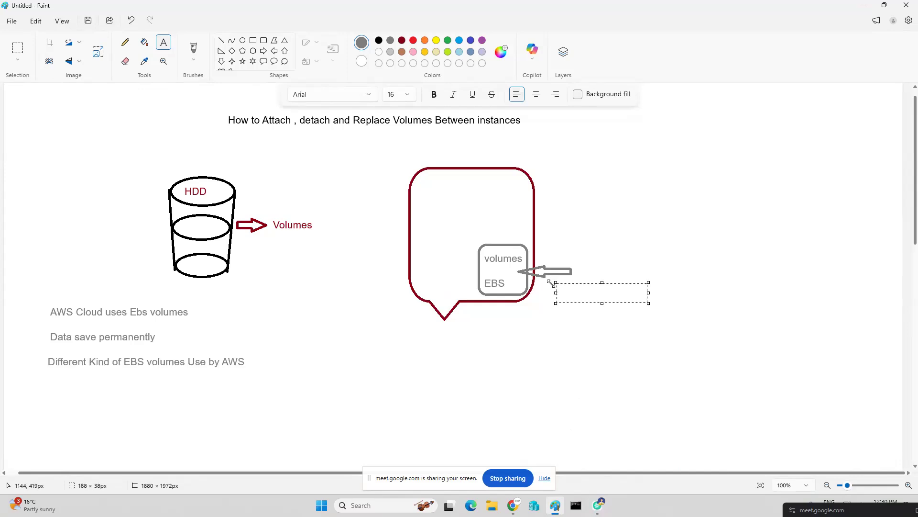
pyautogui.hotkey('ctrl', 'v')
pyautogui.hotkey('ctrl', 'a')
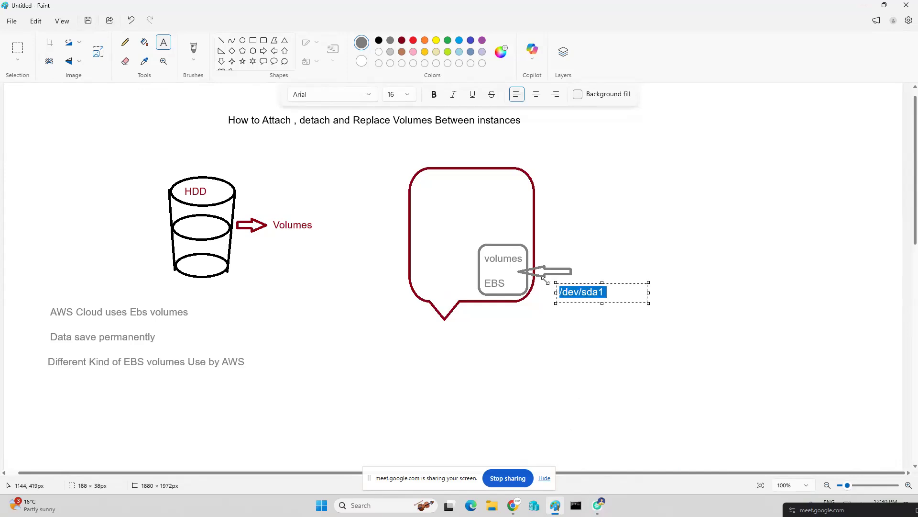
pyautogui.click(379, 41)
pyautogui.click(572, 302)
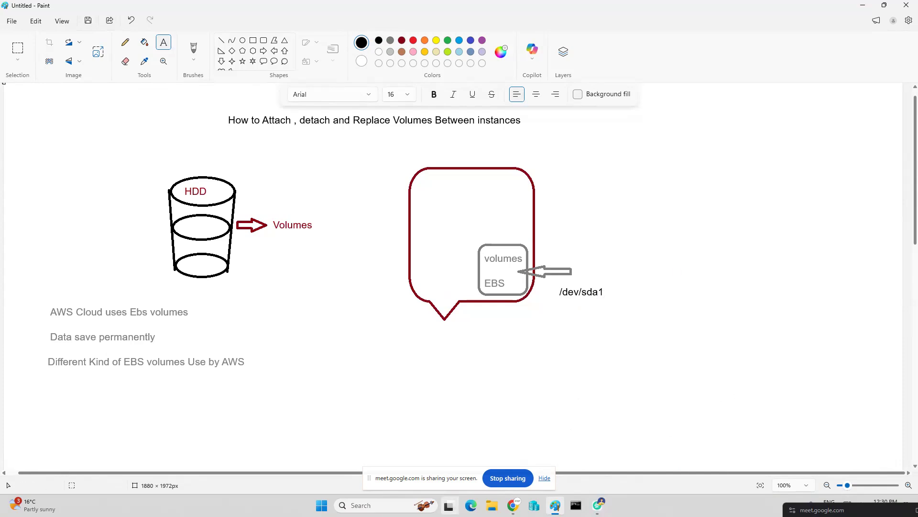
pyautogui.moveTo(513, 505)
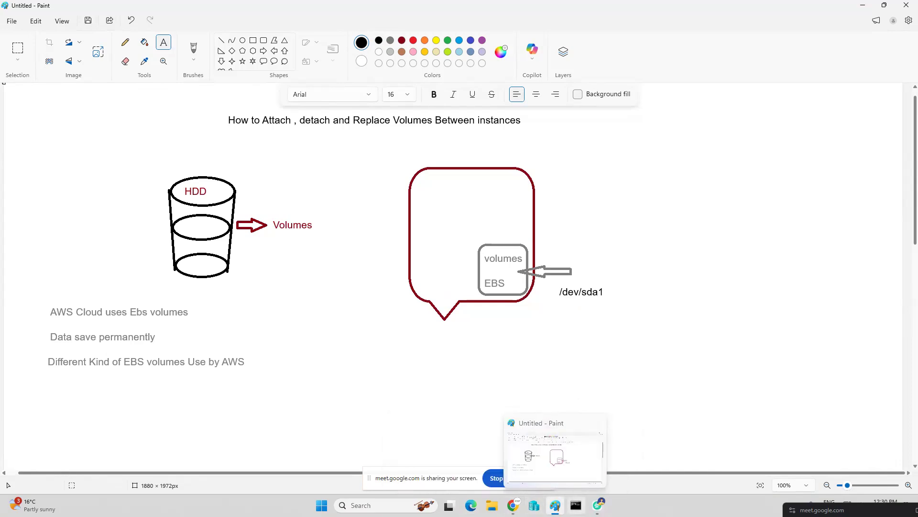
pyautogui.click(650, 488)
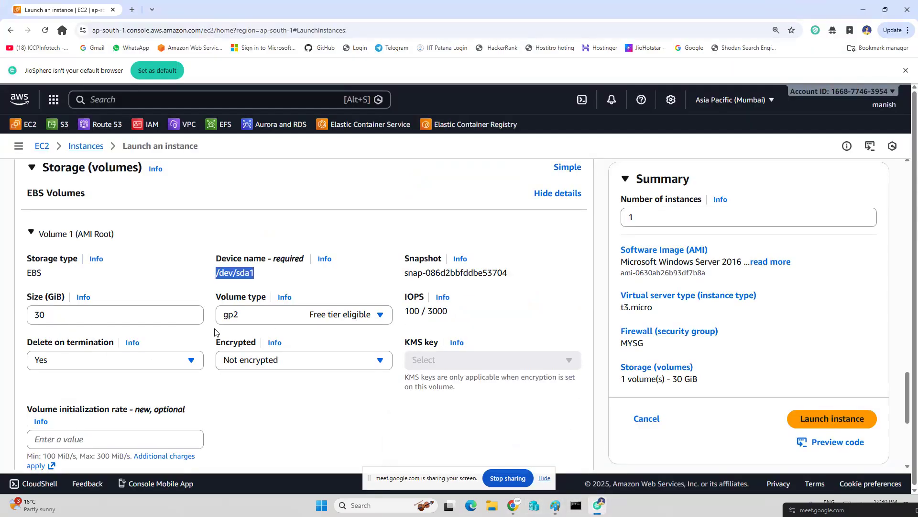
# Set the root volume's Delete on termination to No and launch the instance.
pyautogui.scroll(-2, 162, 337)
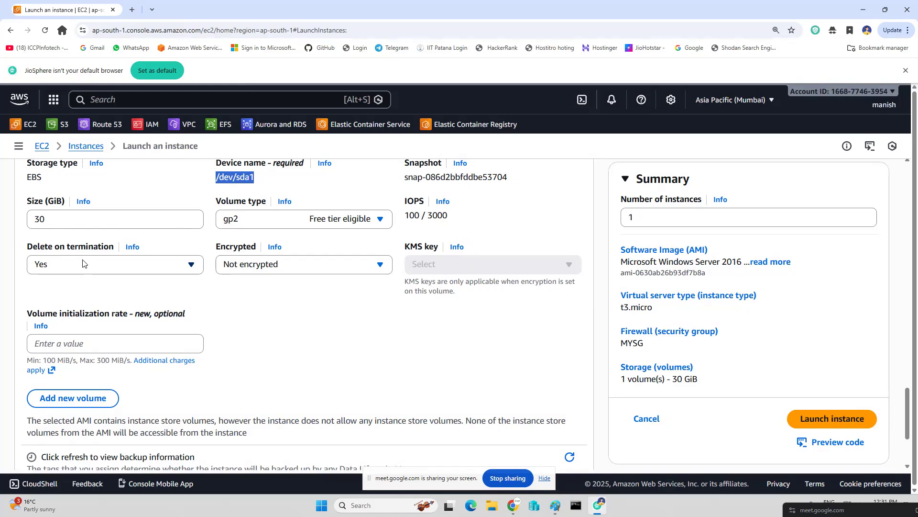
pyautogui.click(82, 263)
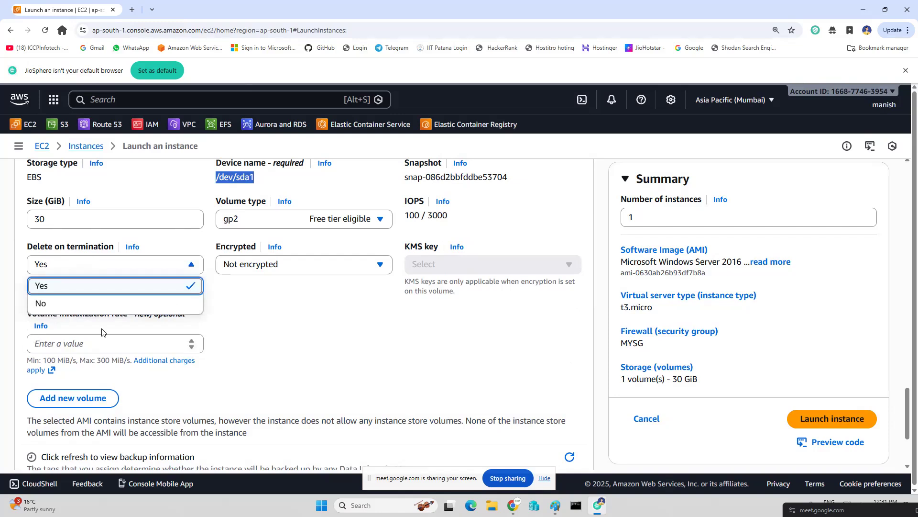
pyautogui.press('Down')
pyautogui.press('Return')
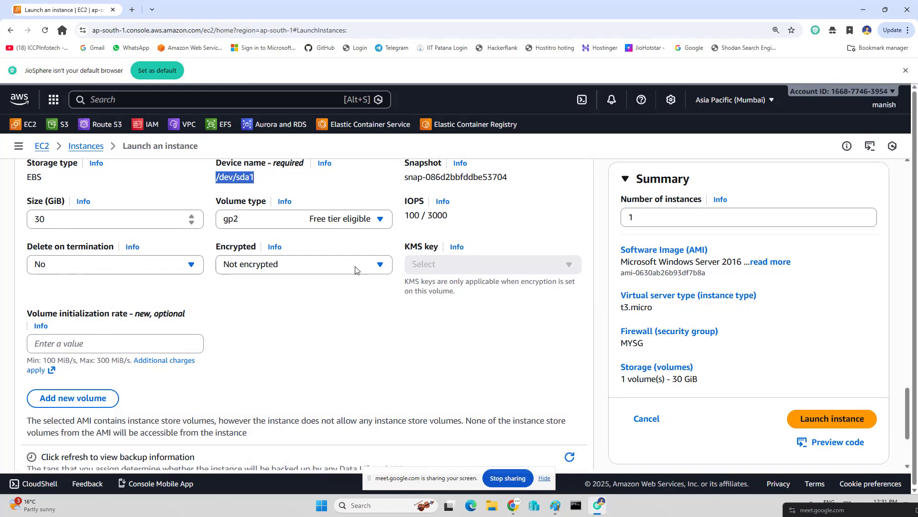
pyautogui.scroll(-3, 627, 319)
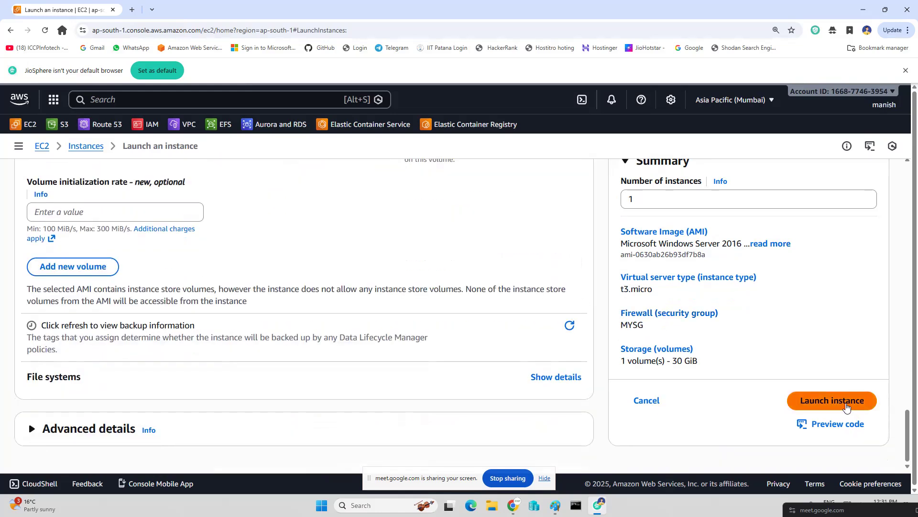
pyautogui.click(825, 402)
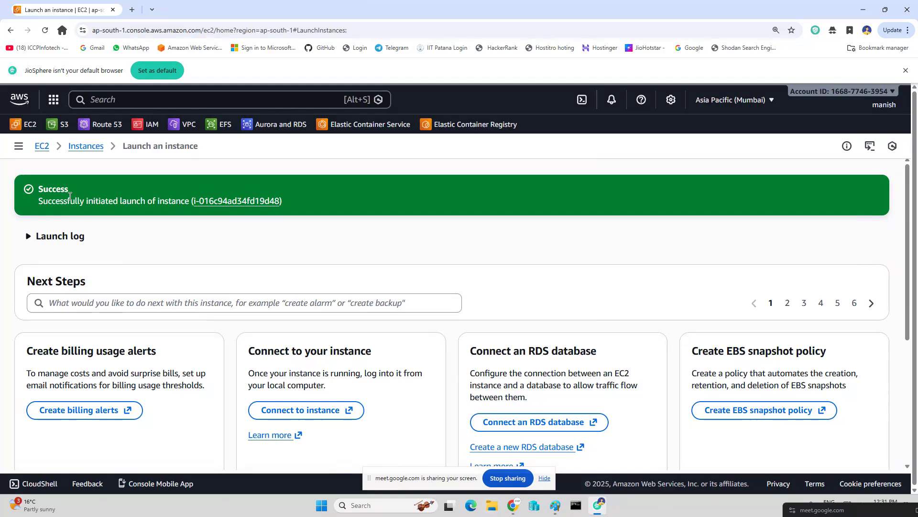
# Minimize the browser after the launch success banner to bring back the Paint diagram.
pyautogui.click(863, 9)
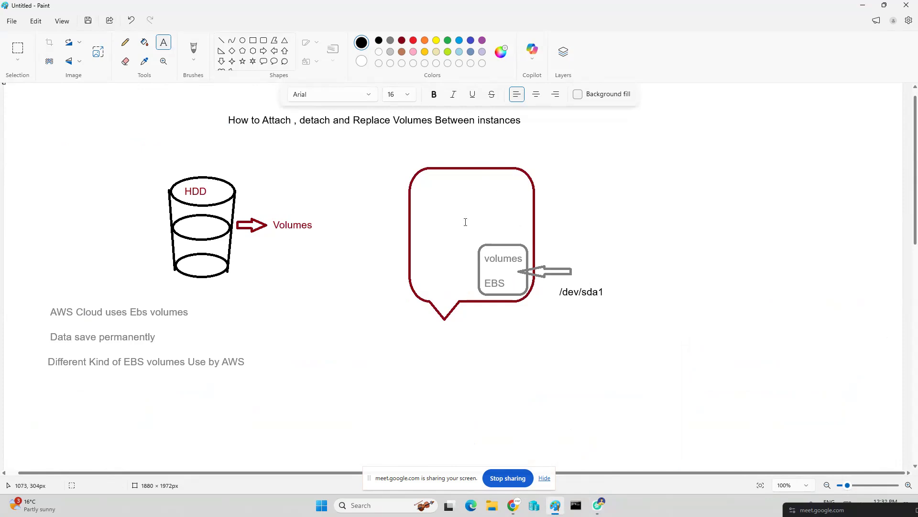
# Add a note right of the diagram: 'login with server', 'change password', 'upload data'.
pyautogui.moveTo(559, 172); pyautogui.dragTo(705, 215)
pyautogui.write('log')
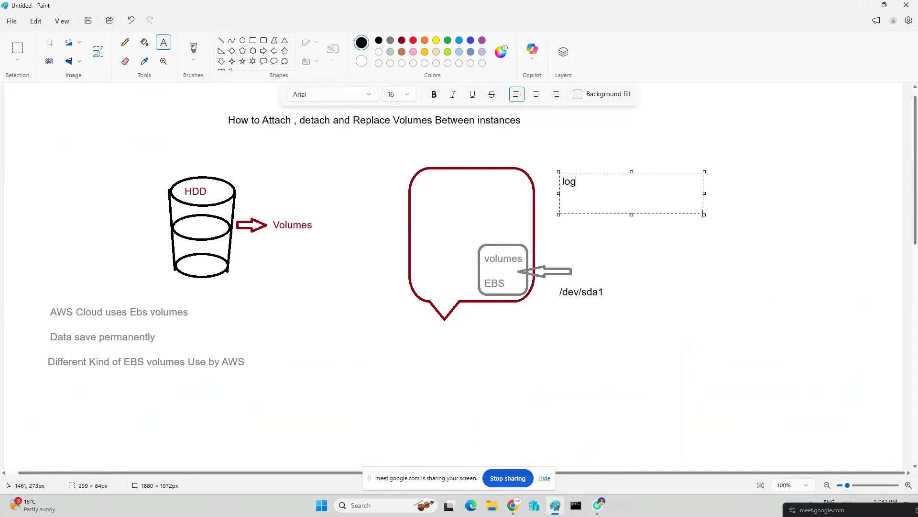
pyautogui.write('in with server ')
pyautogui.write('change ')
pyautogui.write('password')
pyautogui.press('Return')
pyautogui.moveTo(703, 215); pyautogui.dragTo(703, 216)
pyautogui.write('up')
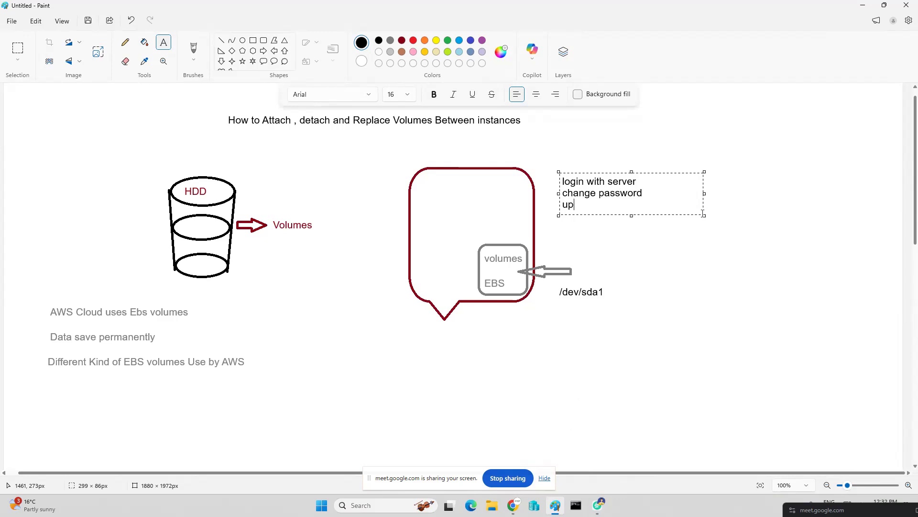
pyautogui.write('load data')
pyautogui.click(795, 333)
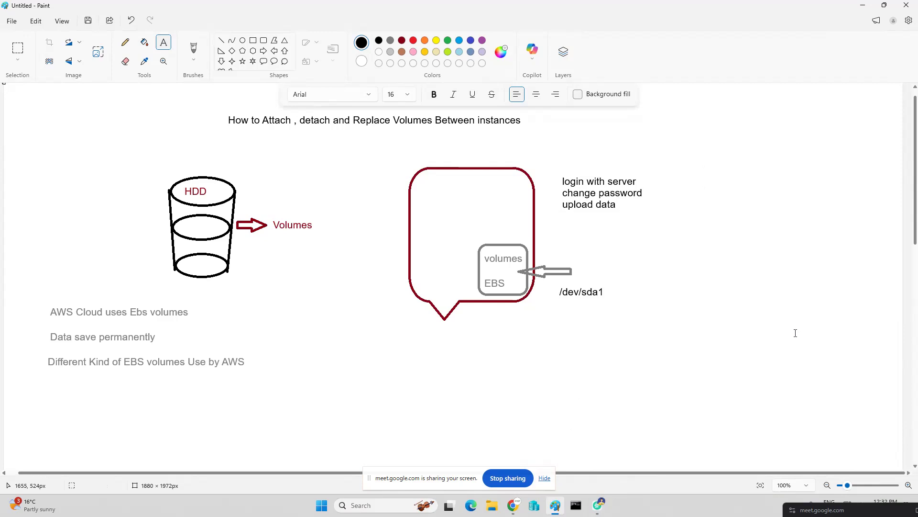
pyautogui.click(863, 6)
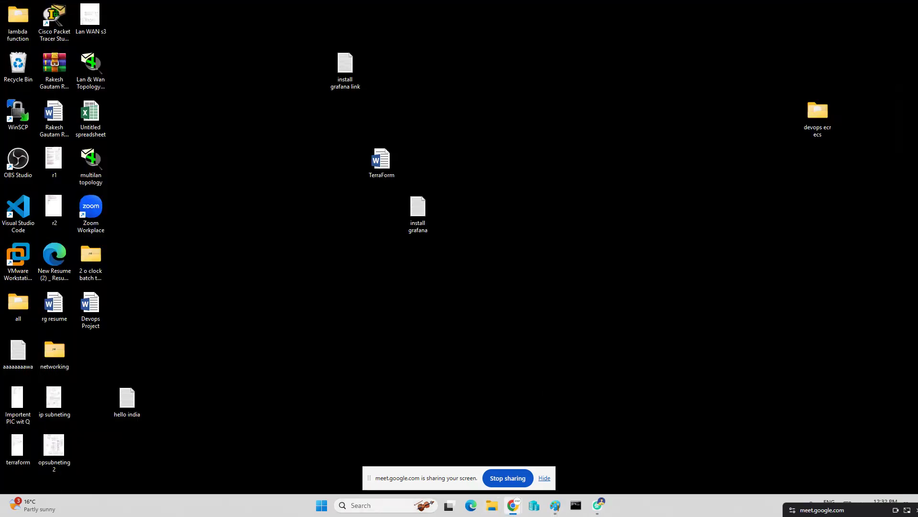
# Return to the EC2 Instances list and select the running Windows-Web1 instance.
pyautogui.moveTo(514, 505)
pyautogui.click(597, 505)
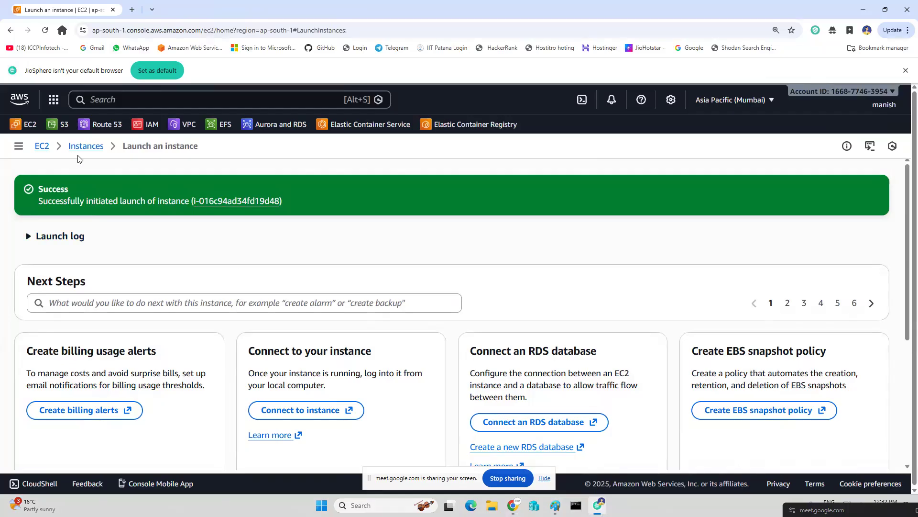
pyautogui.click(83, 150)
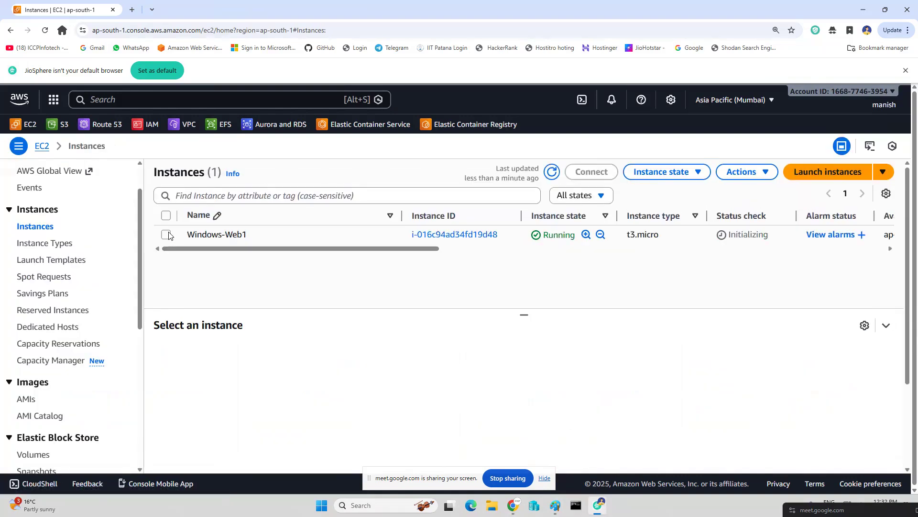
pyautogui.click(166, 234)
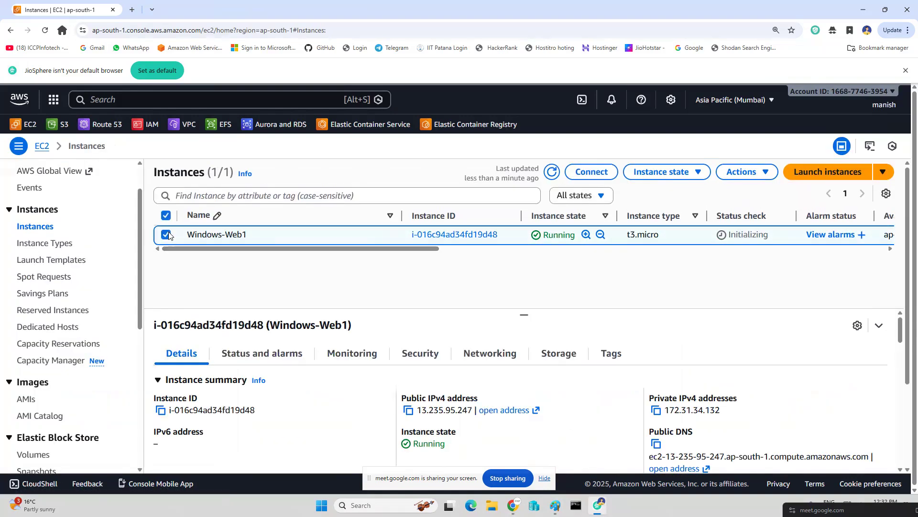
# Copy Windows-Web1's IP 13.235.95.247 and start a Remote Desktop connection to it as administrator.
pyautogui.click(408, 410)
pyautogui.click(378, 505)
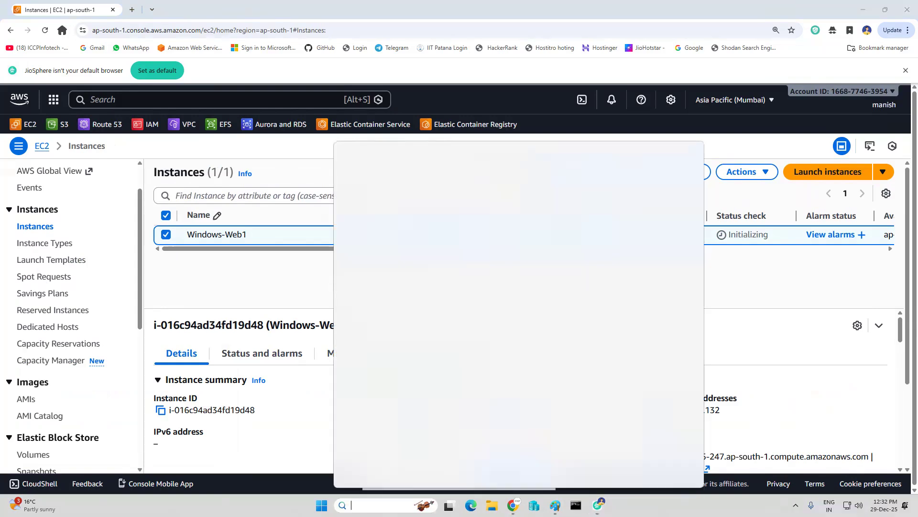
pyautogui.write('rem')
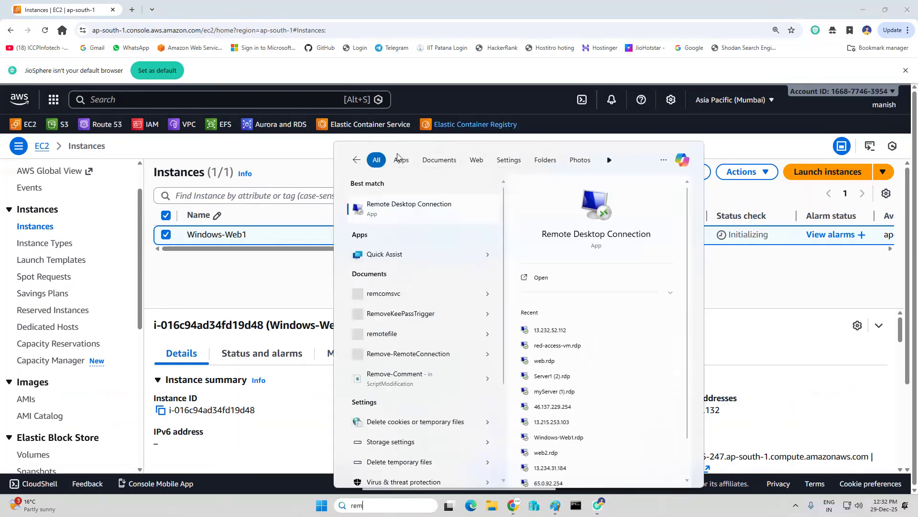
pyautogui.click(388, 210)
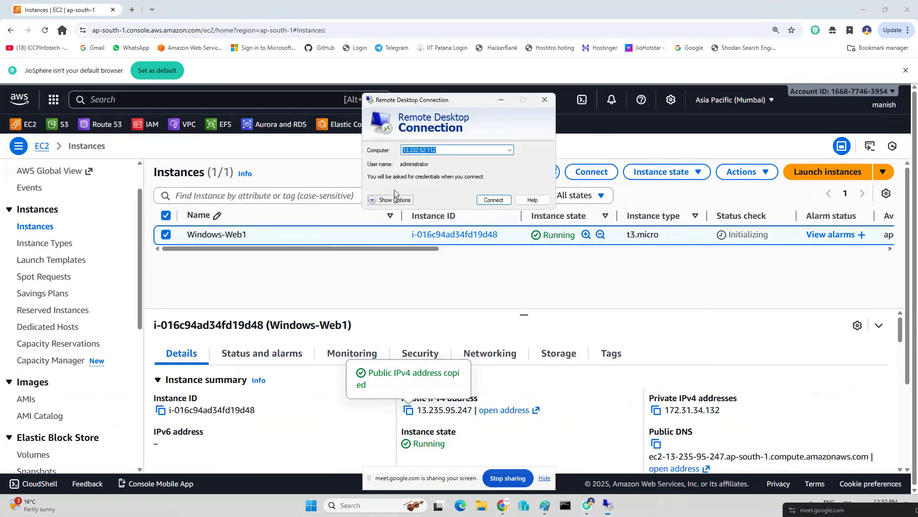
pyautogui.hotkey('ctrl', 'v')
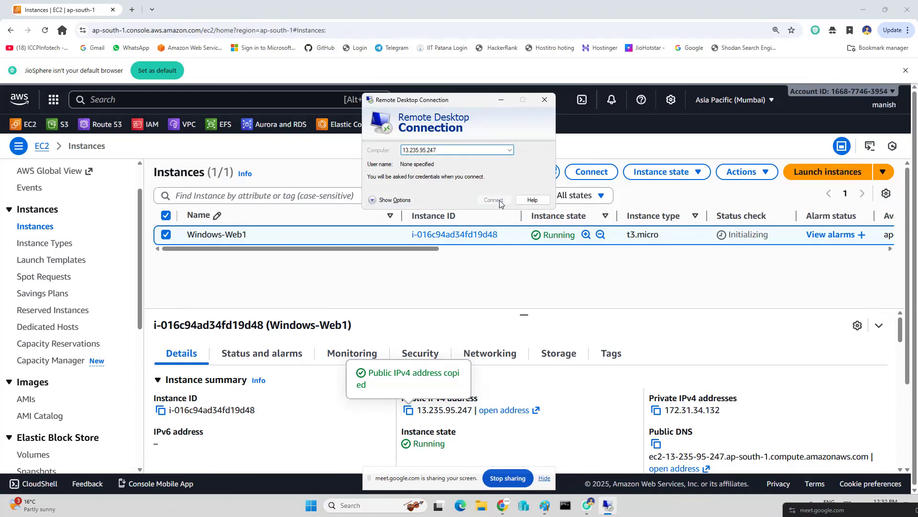
pyautogui.click(497, 201)
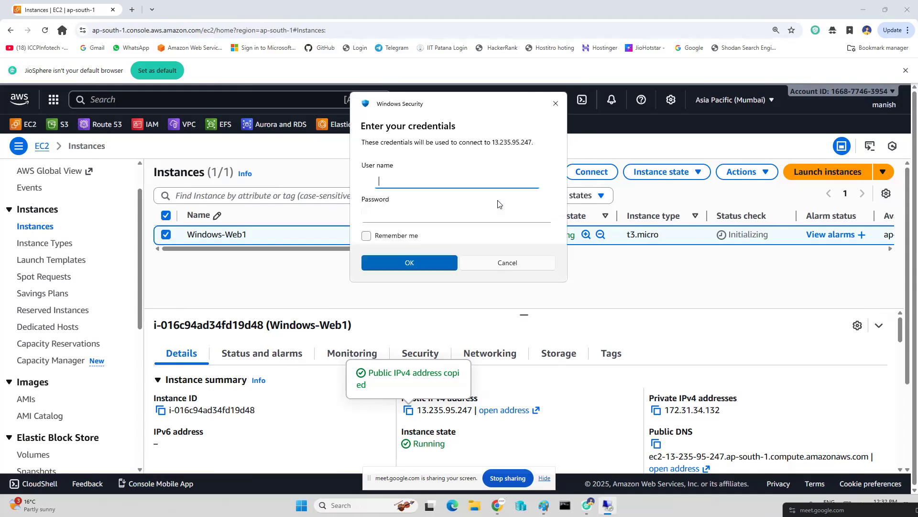
pyautogui.write('administrator')
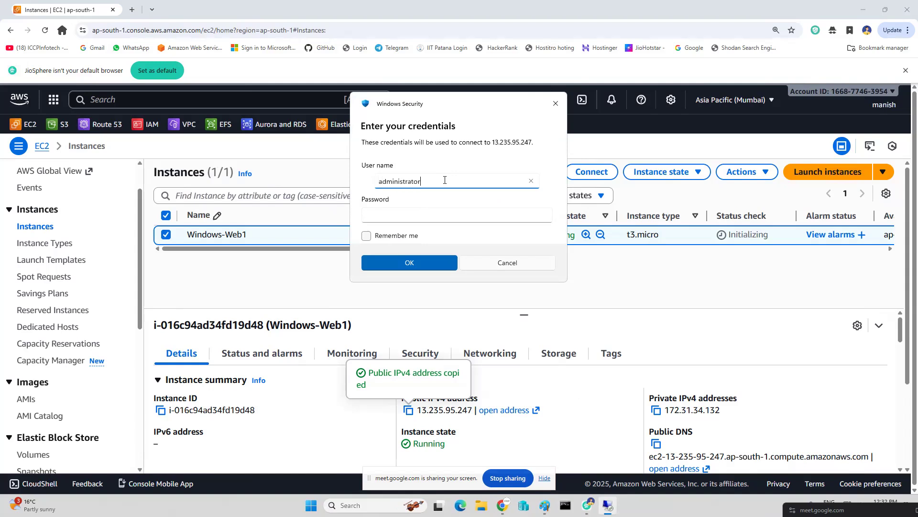
pyautogui.click(730, 266)
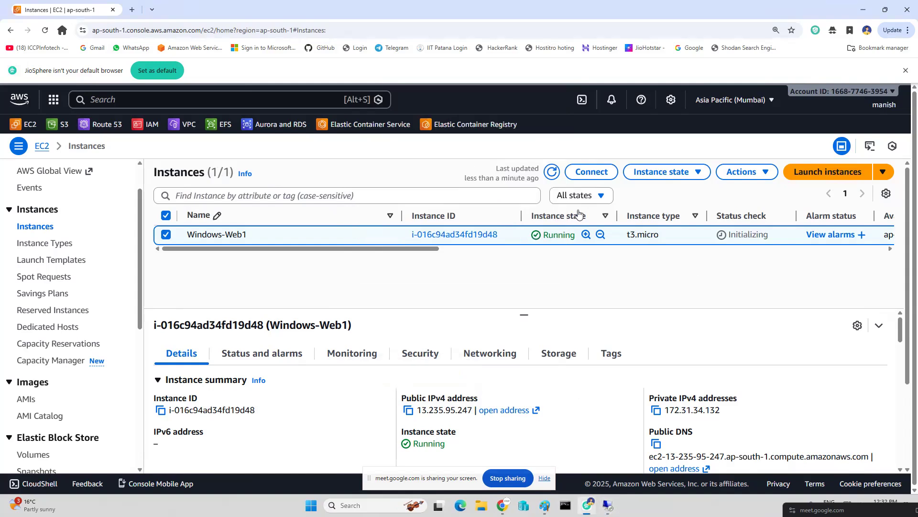
# Decrypt Windows-Web1's administrator password with key2026.pem on the RDP client page and copy it.
pyautogui.click(592, 179)
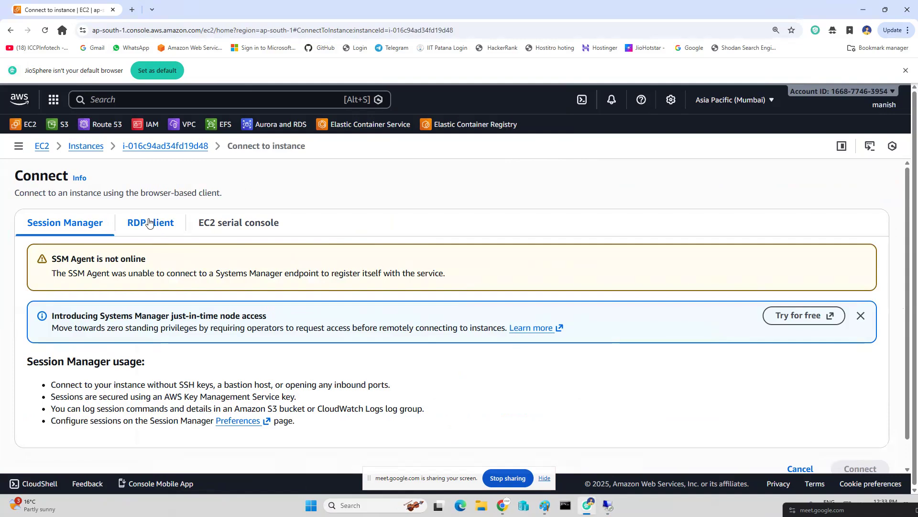
pyautogui.click(150, 222)
pyautogui.scroll(-3, 112, 379)
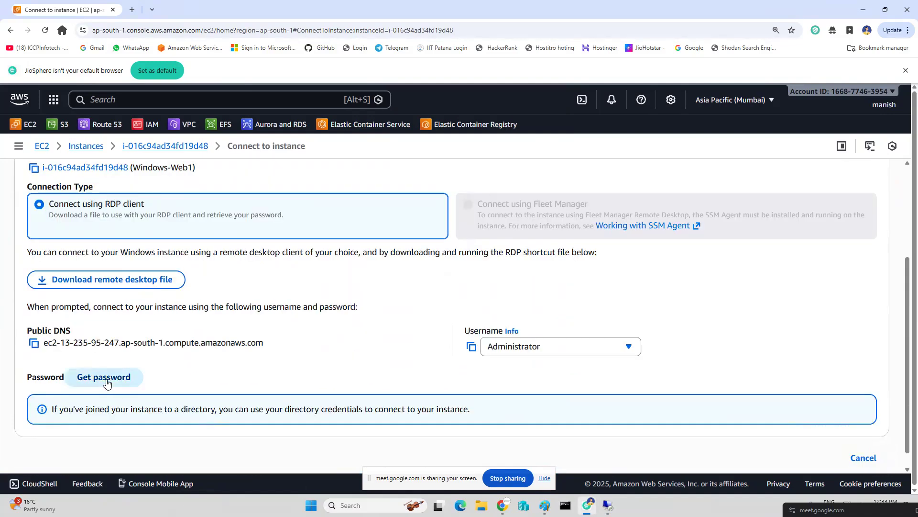
pyautogui.click(106, 383)
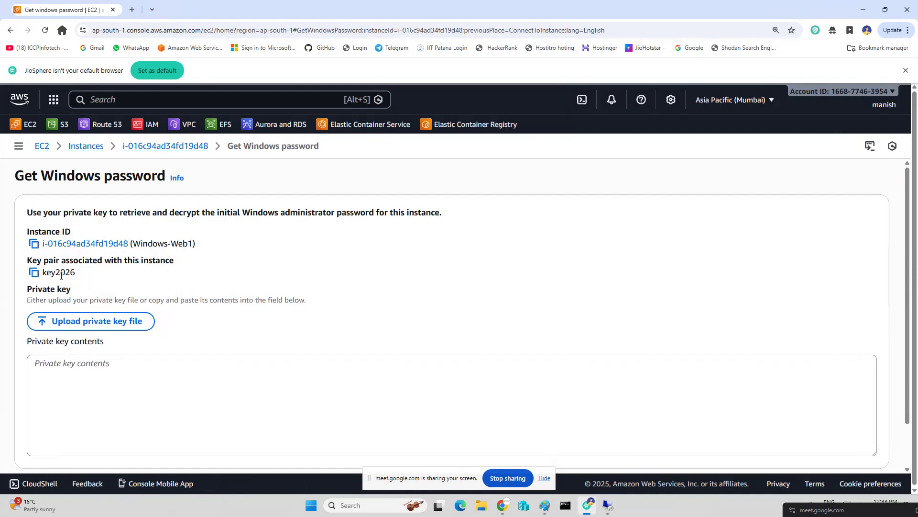
pyautogui.click(75, 327)
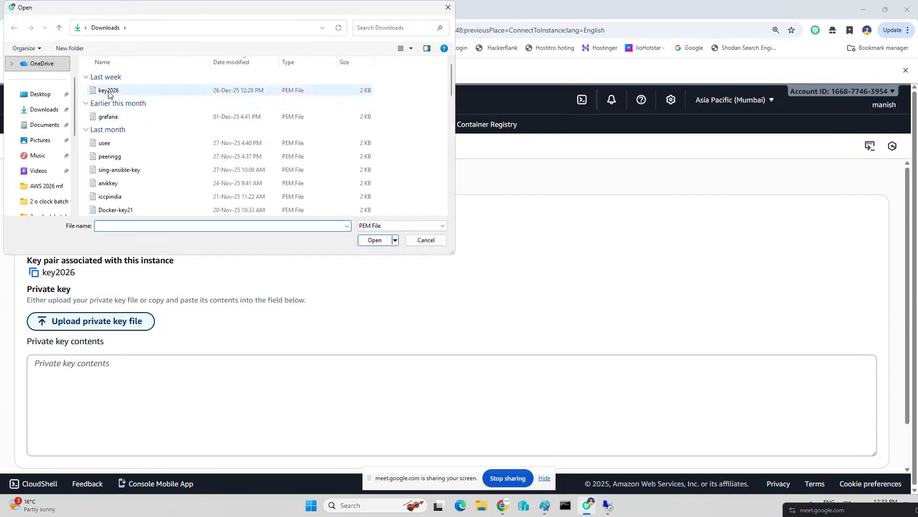
pyautogui.doubleClick(109, 91)
pyautogui.scroll(-2, 835, 378)
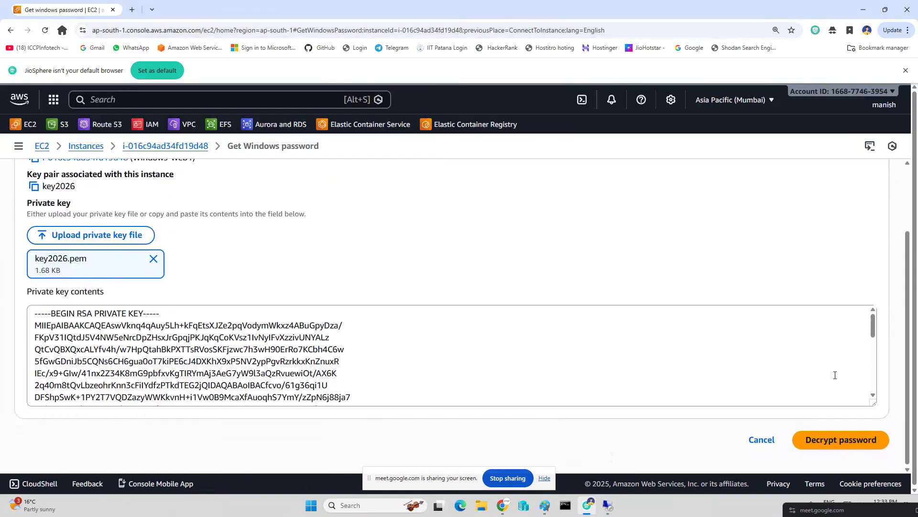
pyautogui.click(831, 446)
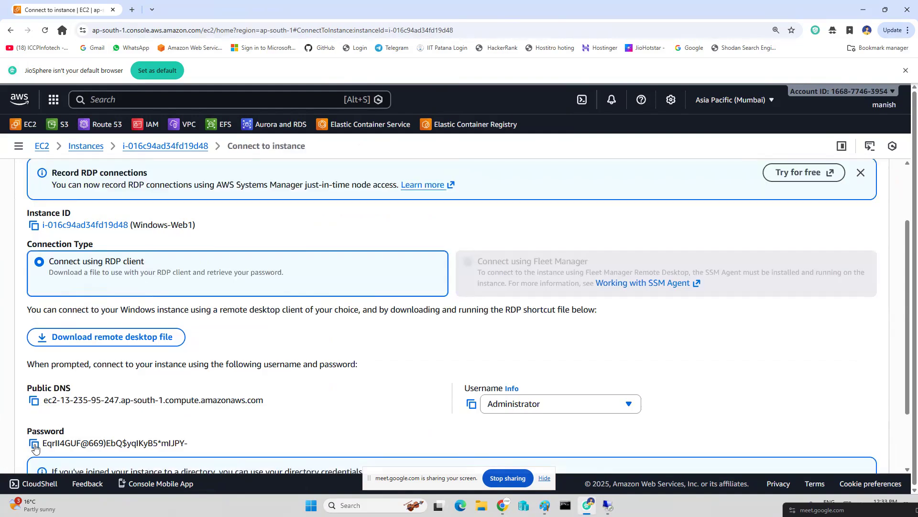
pyautogui.click(33, 444)
# Sign in to 13.235.95.247 as administrator with the pasted password and accept the certificate.
pyautogui.click(608, 505)
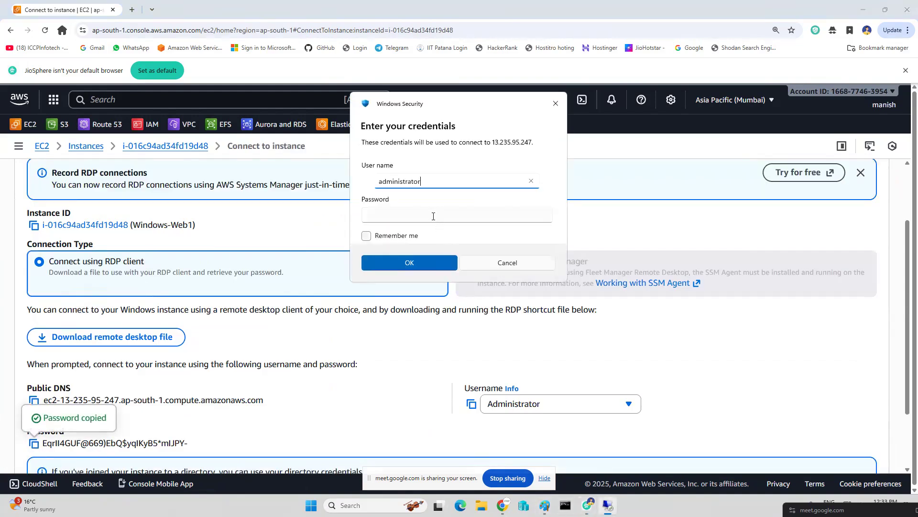
pyautogui.click(432, 214)
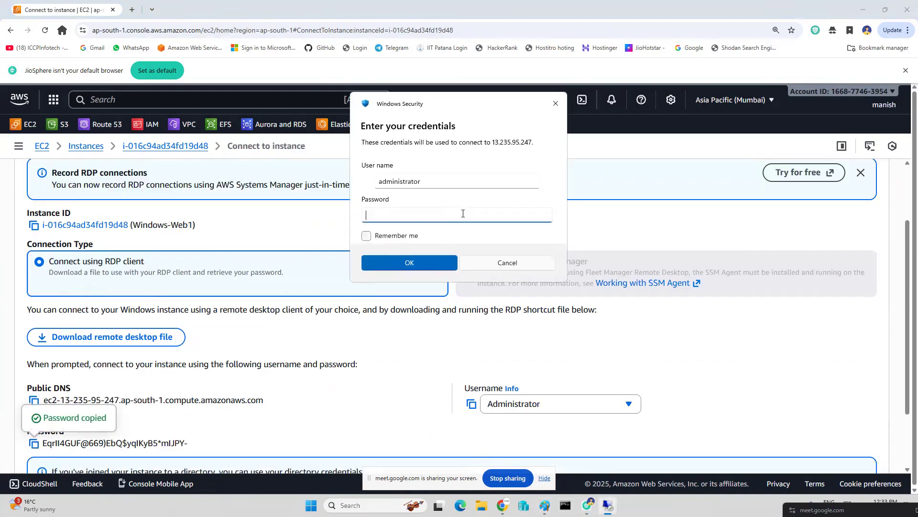
pyautogui.hotkey('ctrl', 'v')
pyautogui.click(411, 264)
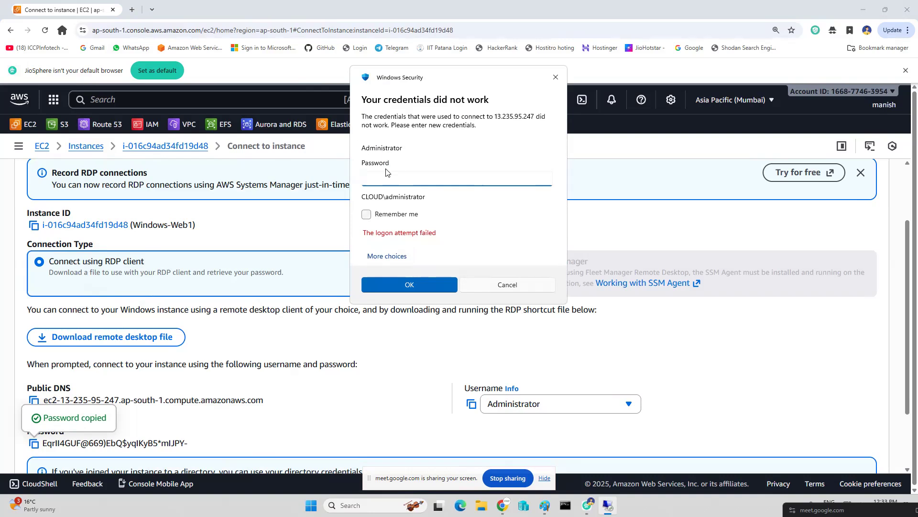
pyautogui.click(384, 257)
pyautogui.click(422, 309)
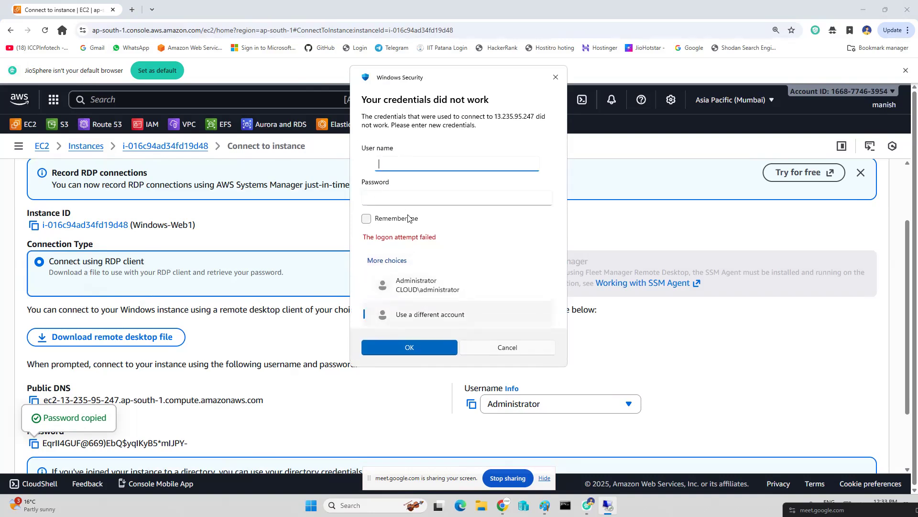
pyautogui.write('administrator')
pyautogui.press('Tab')
pyautogui.hotkey('ctrl', 'v')
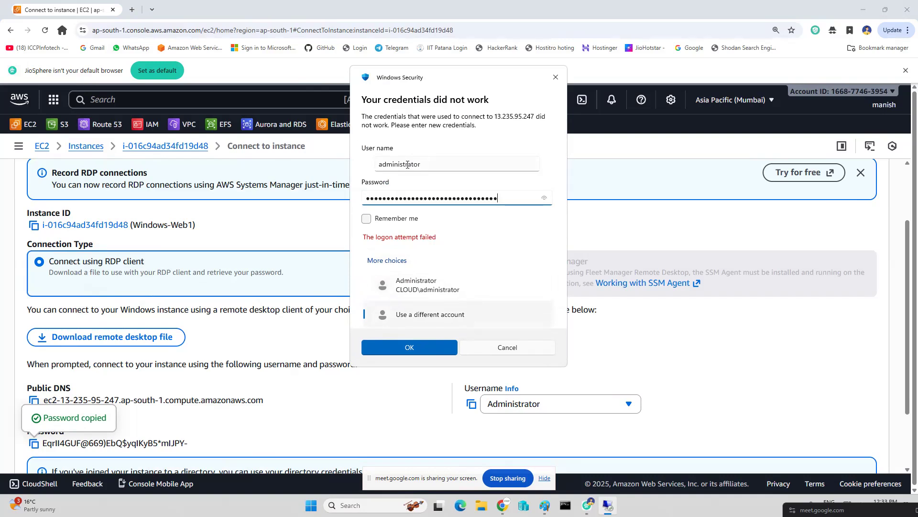
pyautogui.click(391, 348)
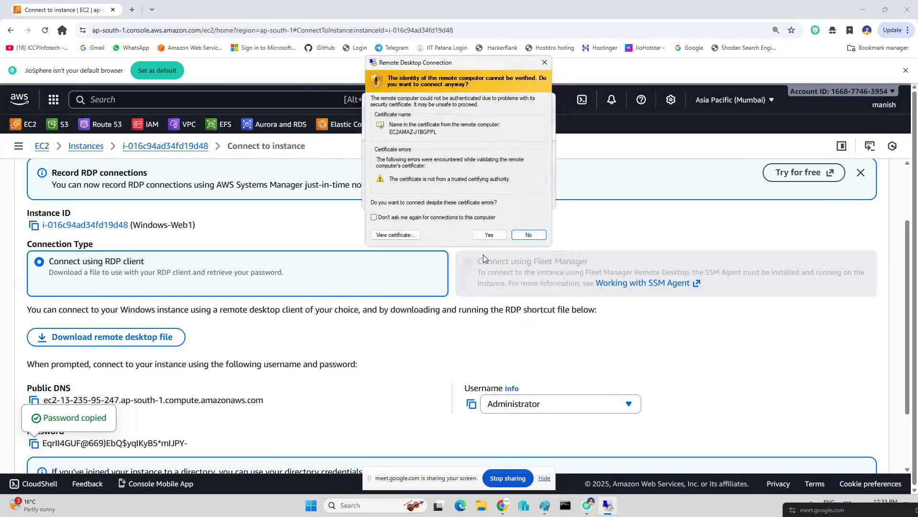
pyautogui.click(486, 235)
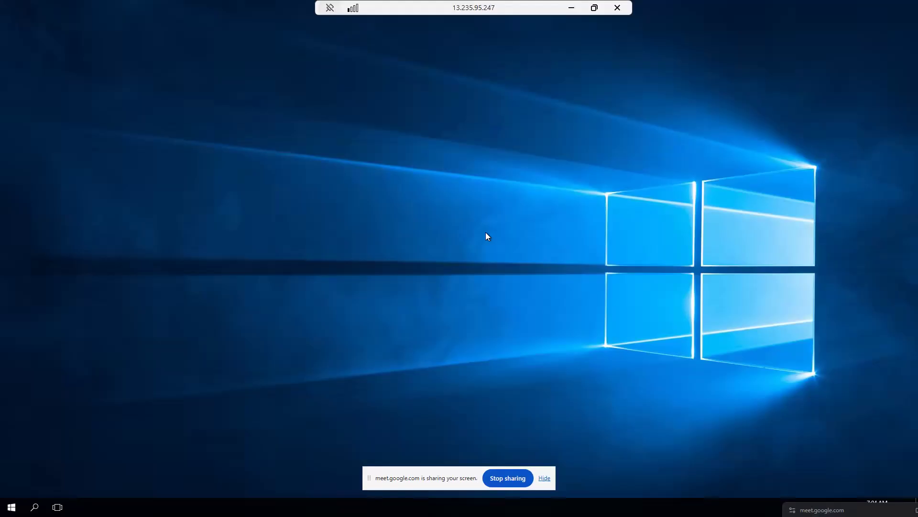
# Create two new folders on the remote desktop, each named after a person.
pyautogui.rightClick(149, 179)
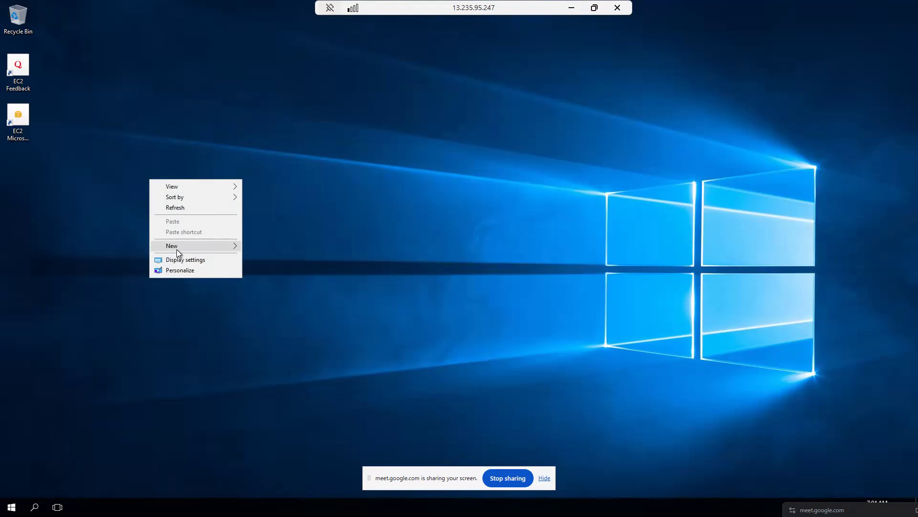
pyautogui.moveTo(177, 248)
pyautogui.click(291, 245)
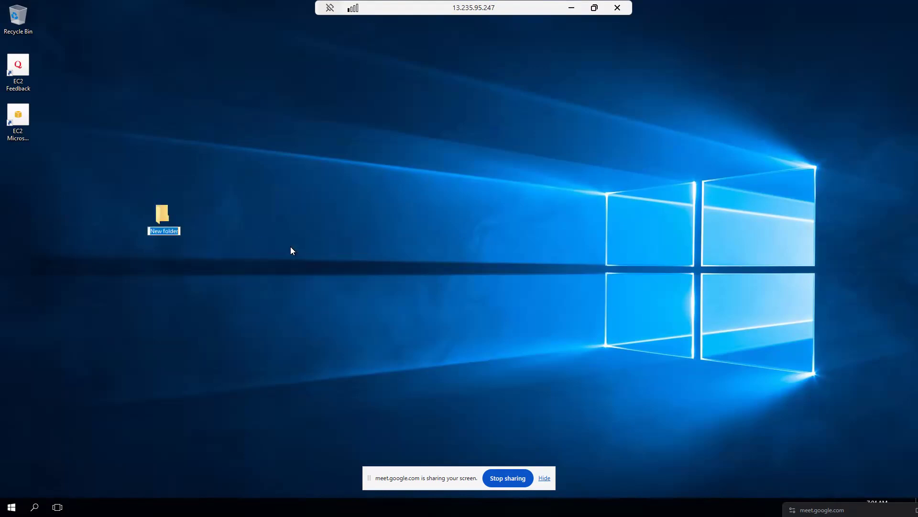
pyautogui.write('rishi da')
pyautogui.press('Return')
pyautogui.press('Return')
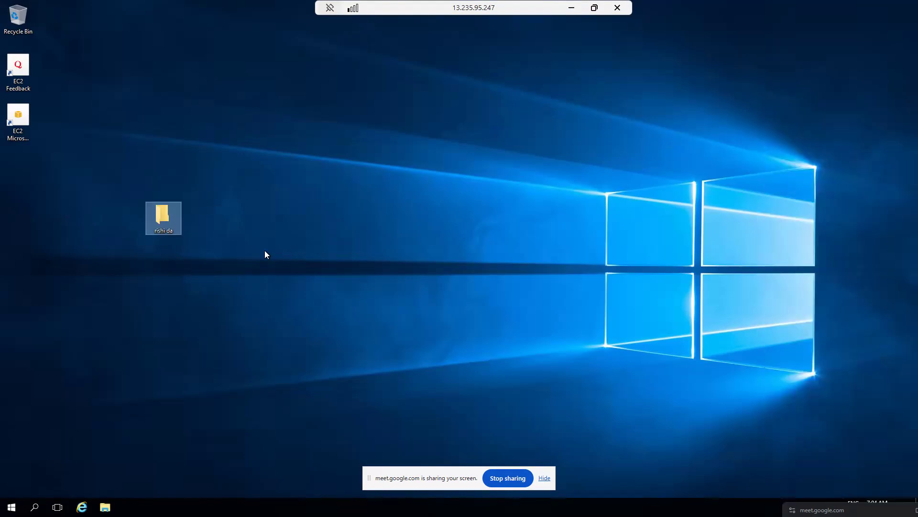
pyautogui.rightClick(254, 253)
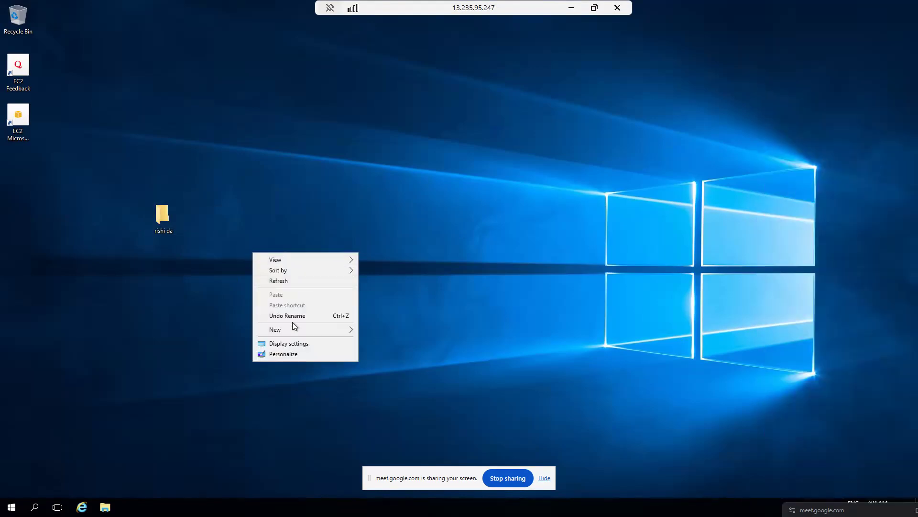
pyautogui.moveTo(293, 328)
pyautogui.click(400, 331)
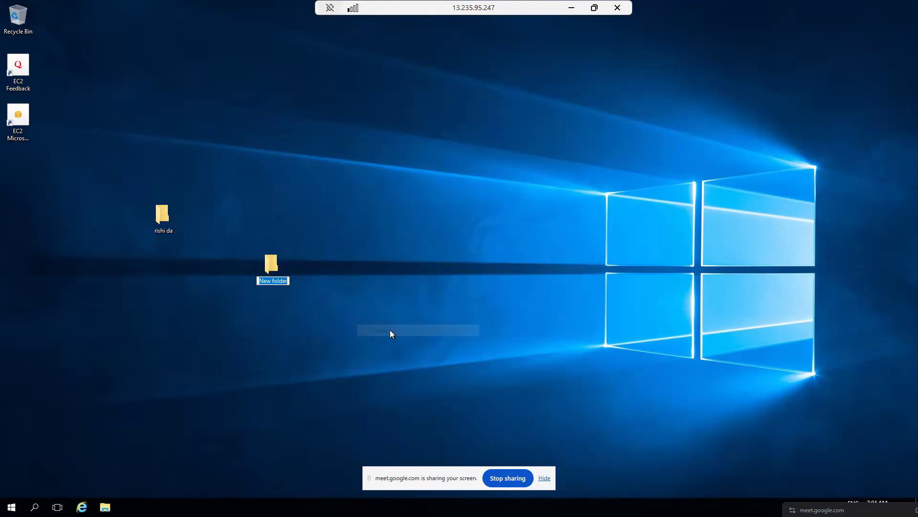
pyautogui.write('manish data')
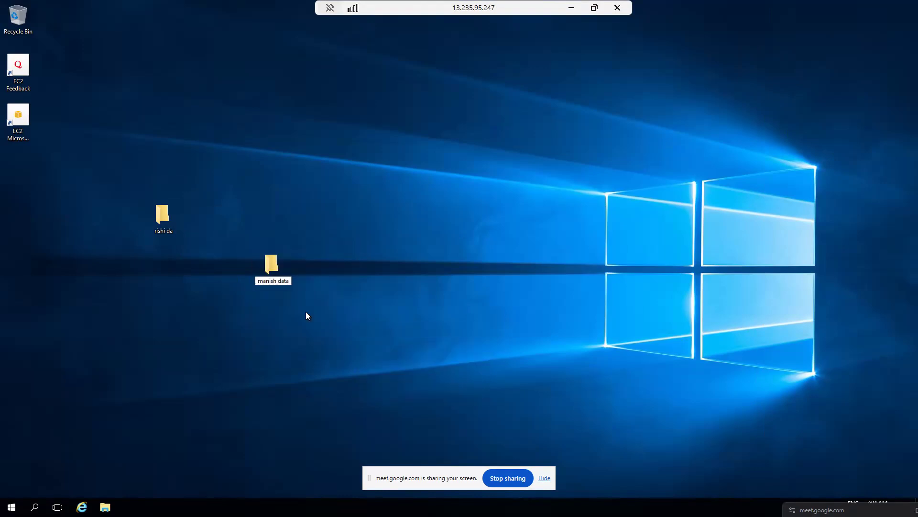
pyautogui.press('Return')
# Create a third desktop folder named cloud.
pyautogui.rightClick(217, 297)
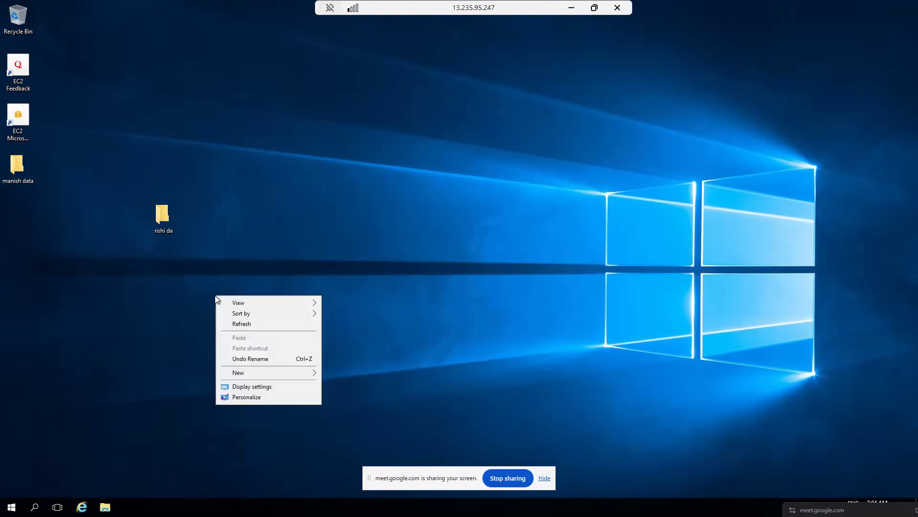
pyautogui.moveTo(246, 372)
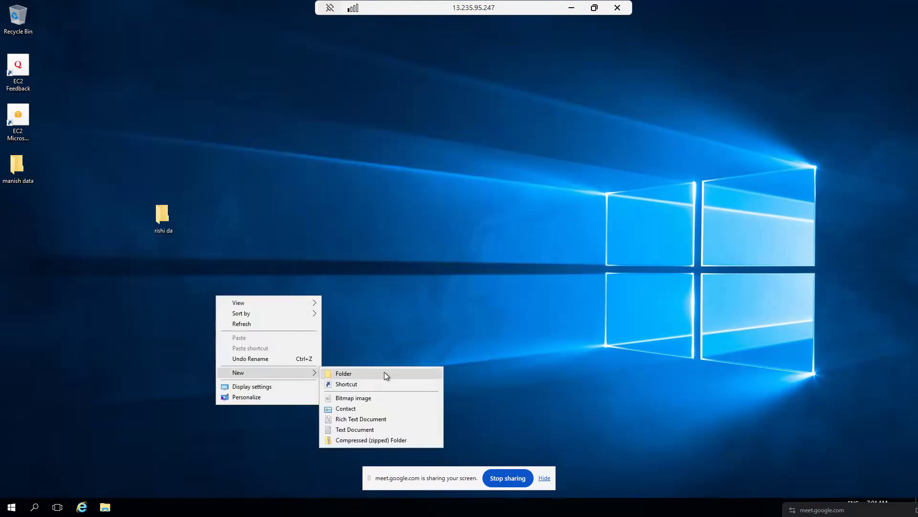
pyautogui.click(383, 371)
pyautogui.write('cloud')
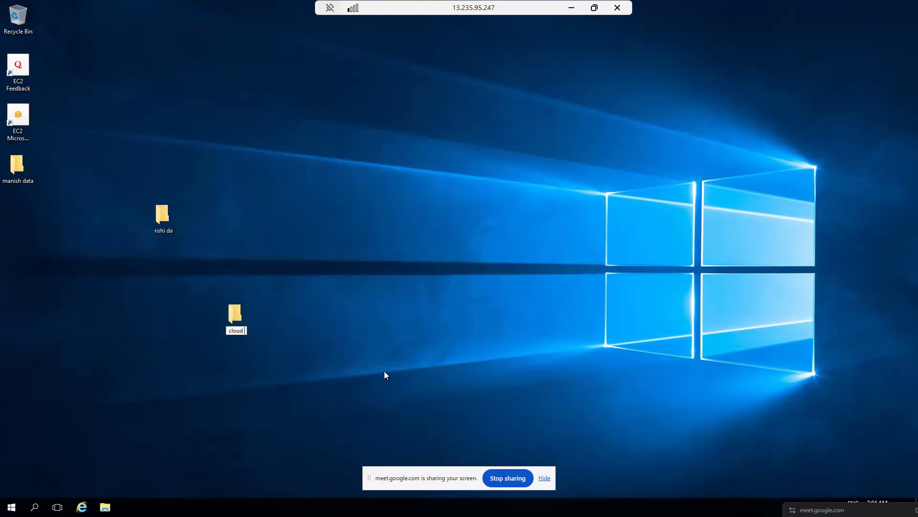
pyautogui.press('Return')
# Create two empty text documents on the desktop named git and java.
pyautogui.rightClick(376, 173)
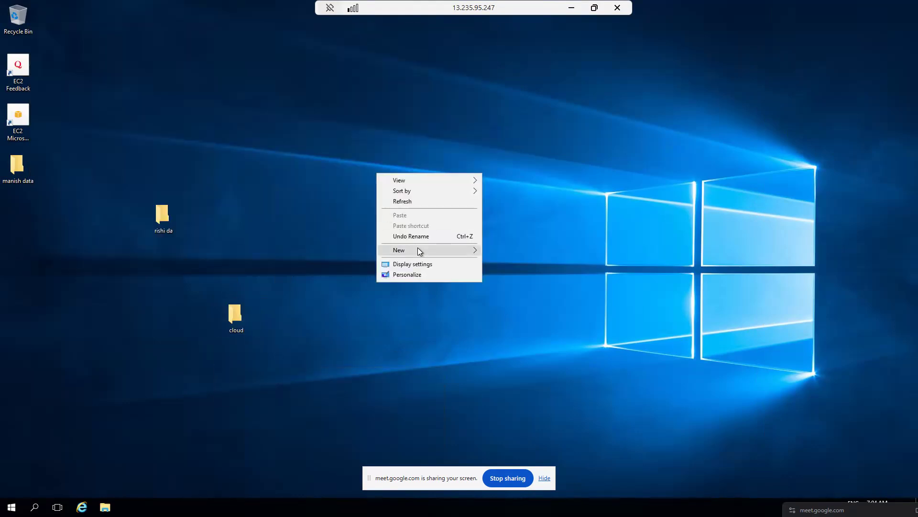
pyautogui.moveTo(417, 248)
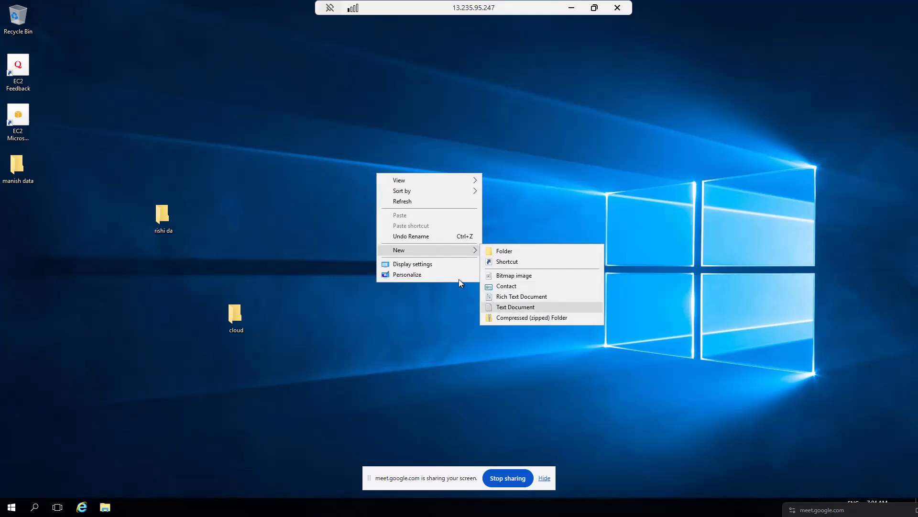
pyautogui.click(515, 307)
pyautogui.write('git')
pyautogui.press('Return')
pyautogui.rightClick(430, 255)
pyautogui.moveTo(501, 336)
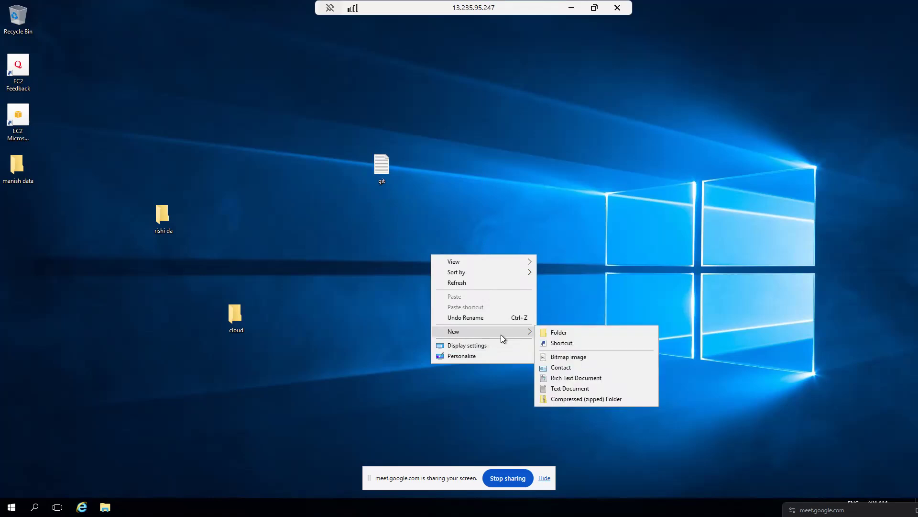
pyautogui.click(587, 388)
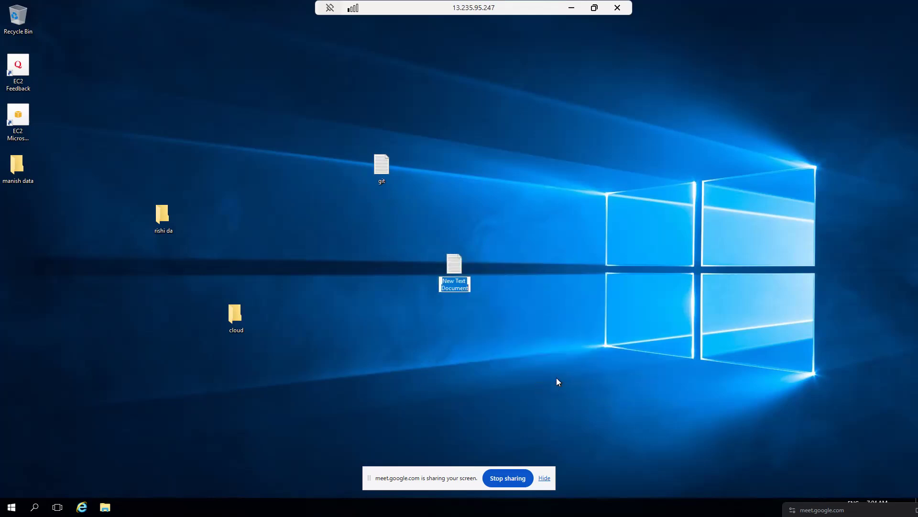
pyautogui.write('java')
pyautogui.press('Return')
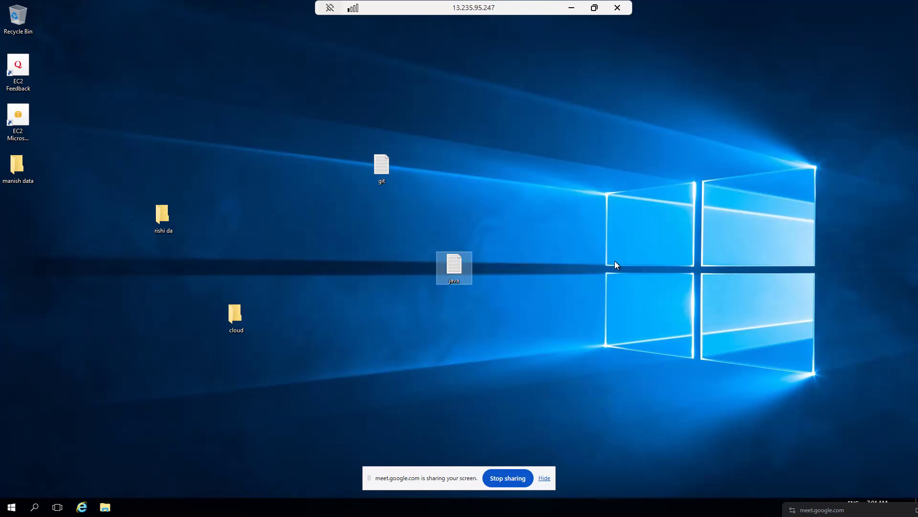
pyautogui.press('super+r')
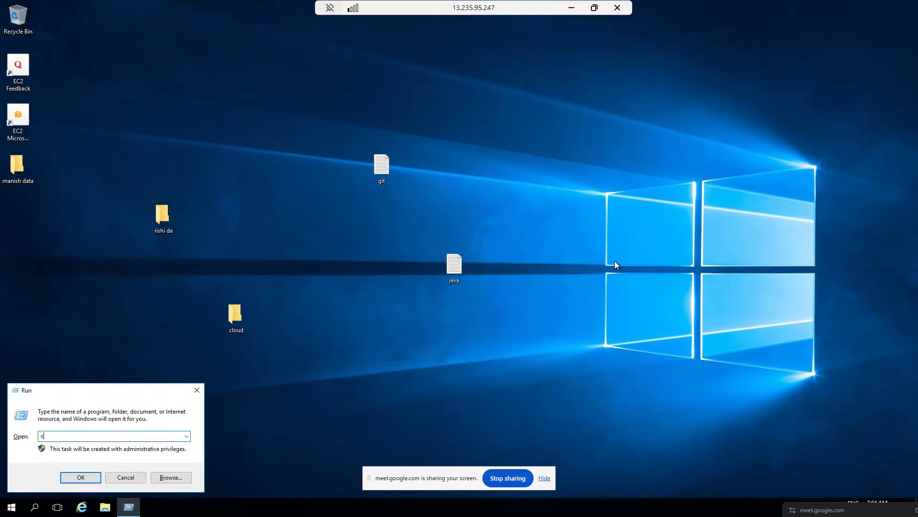
# In an admin command prompt, set a new Administrator password with net user administrator.
pyautogui.press('Return')
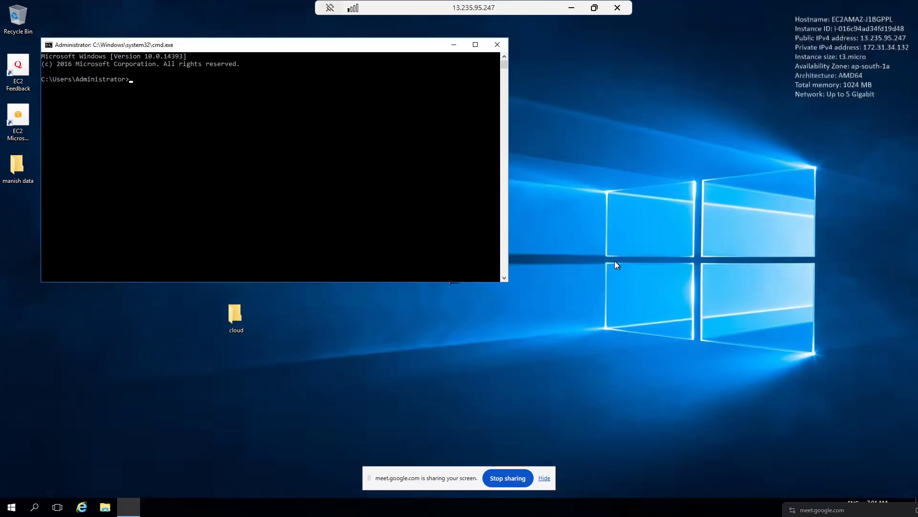
pyautogui.press('Return')
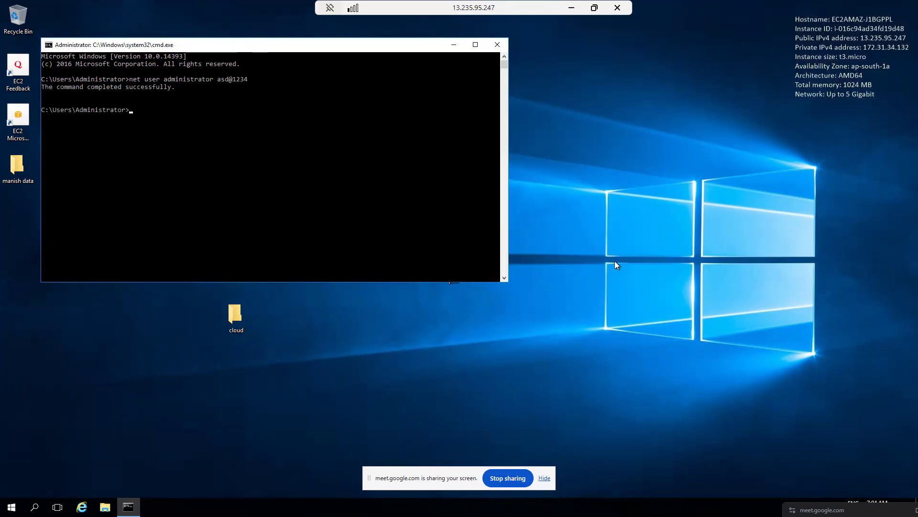
pyautogui.press('Return')
pyautogui.press('Return')
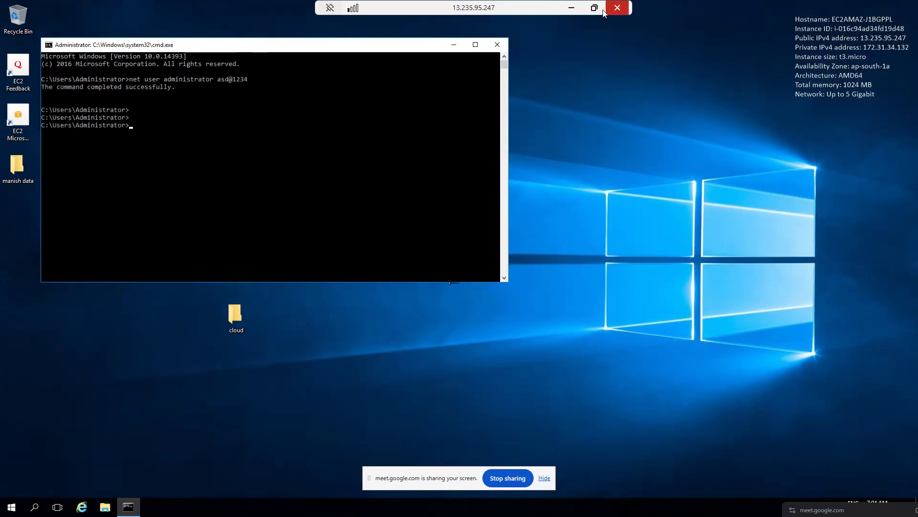
# Close the command prompt and disconnect the Remote Desktop session.
pyautogui.click(496, 47)
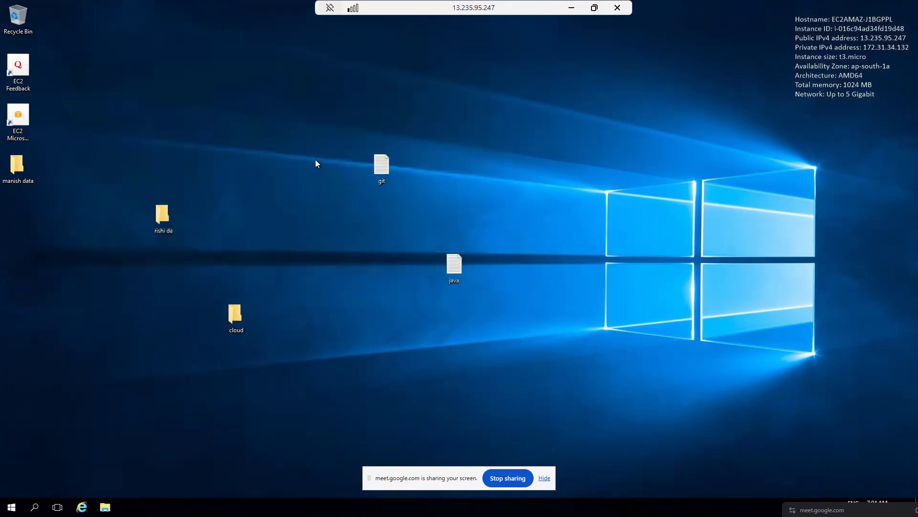
pyautogui.click(617, 9)
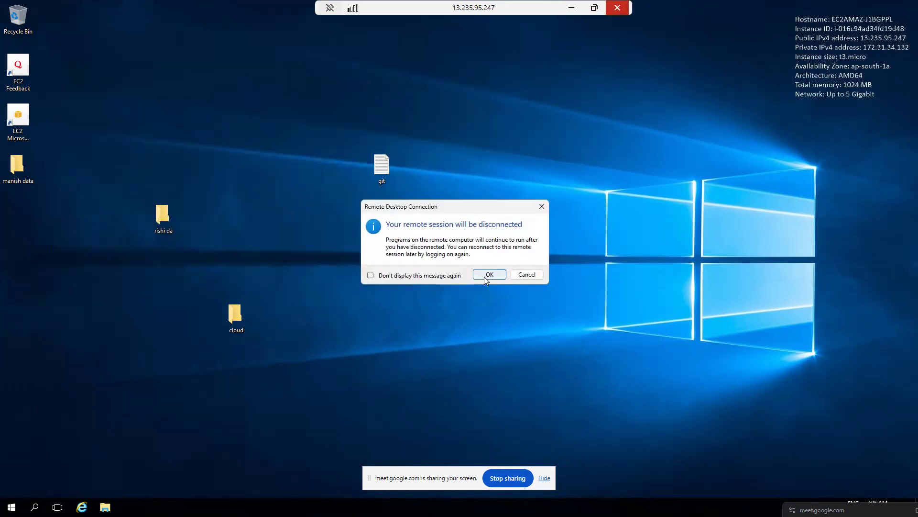
pyautogui.click(489, 274)
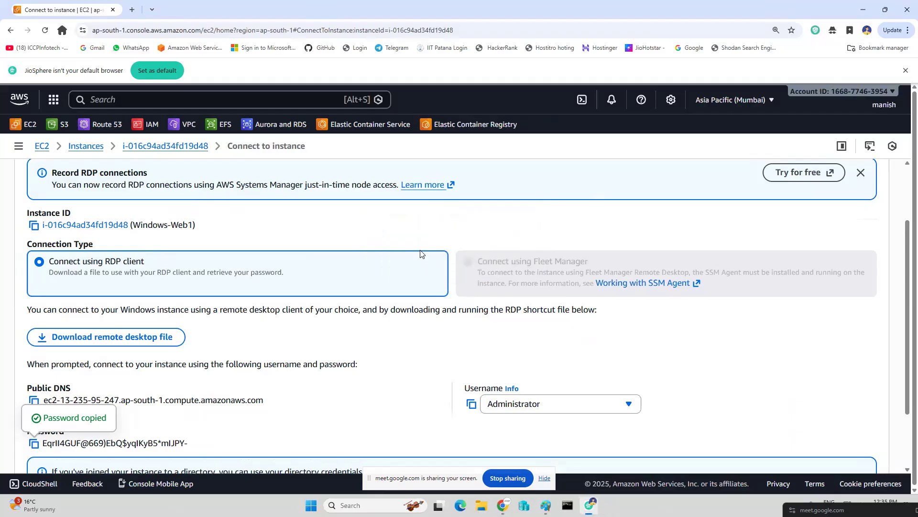
# Terminate the Windows-Web1 instance from the EC2 Instances list.
pyautogui.click(86, 146)
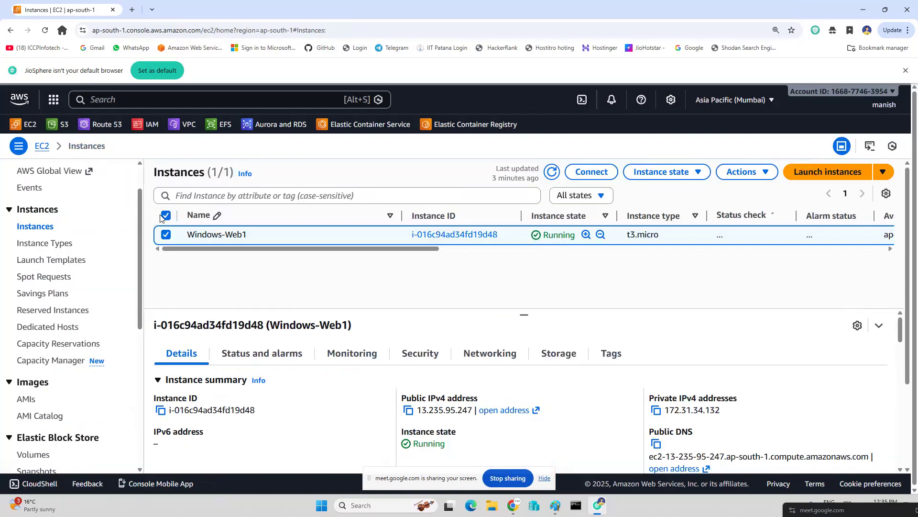
pyautogui.click(661, 172)
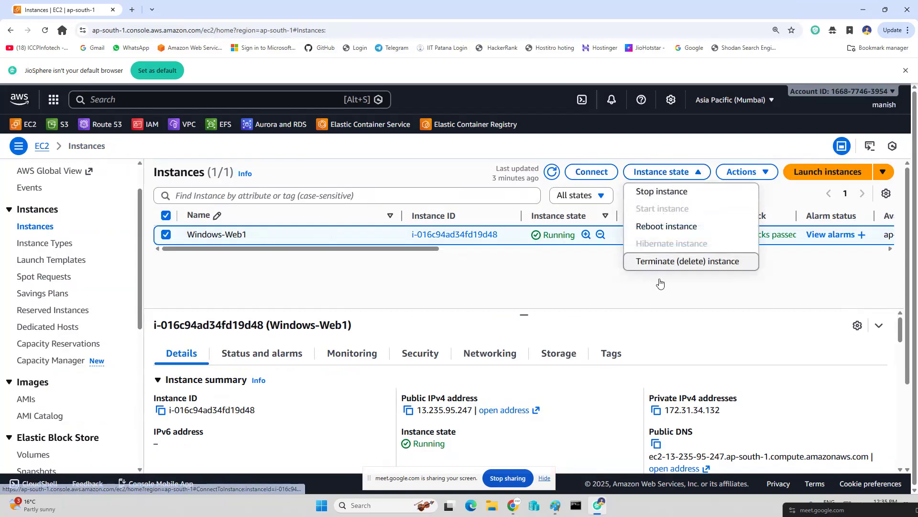
pyautogui.click(665, 264)
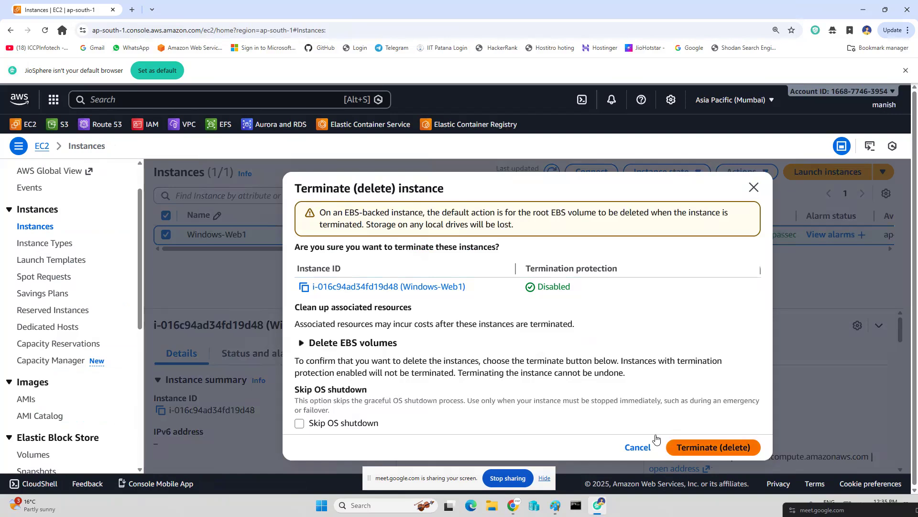
pyautogui.click(655, 440)
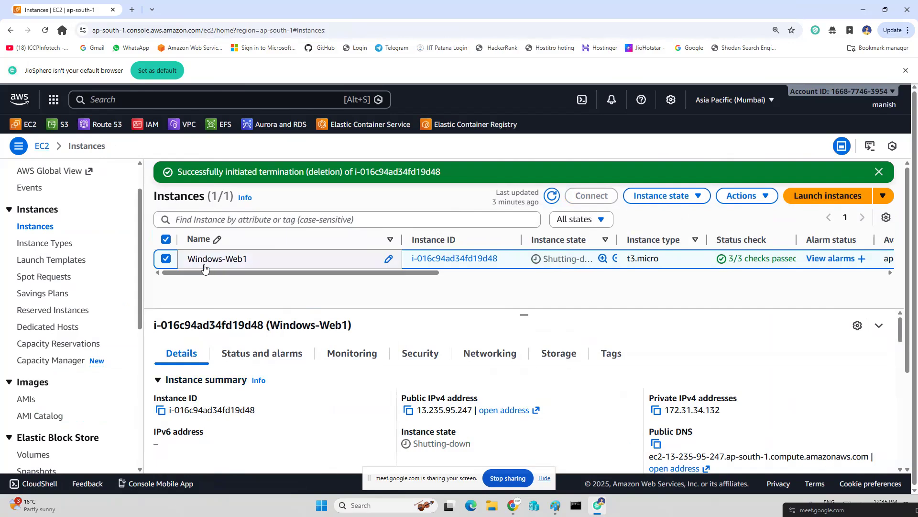
pyautogui.scroll(-3, 26, 350)
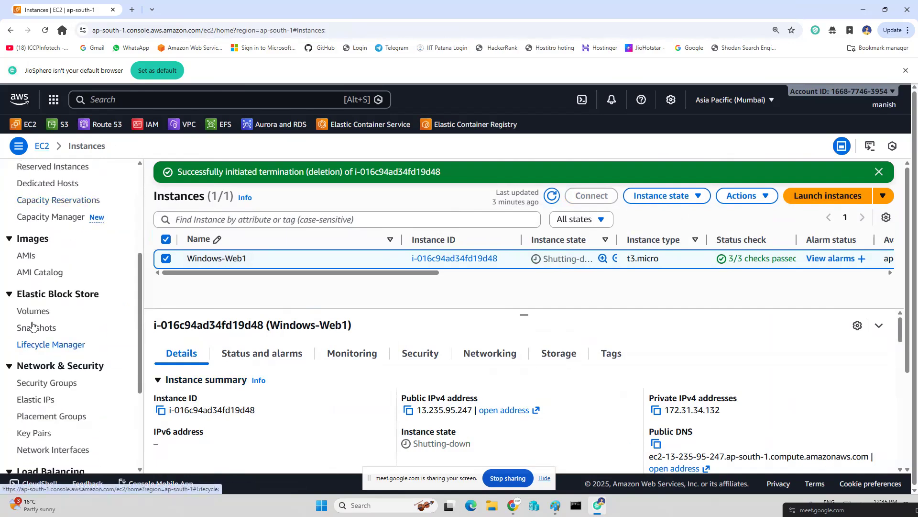
# Refresh the EBS Volumes list and widen columns to show the 30 GiB volume's zone and attachment.
pyautogui.click(32, 312)
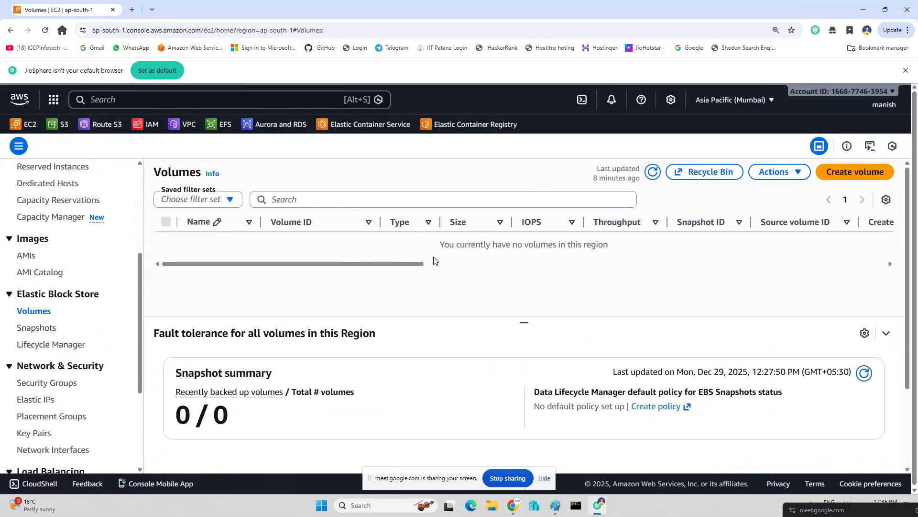
pyautogui.click(656, 172)
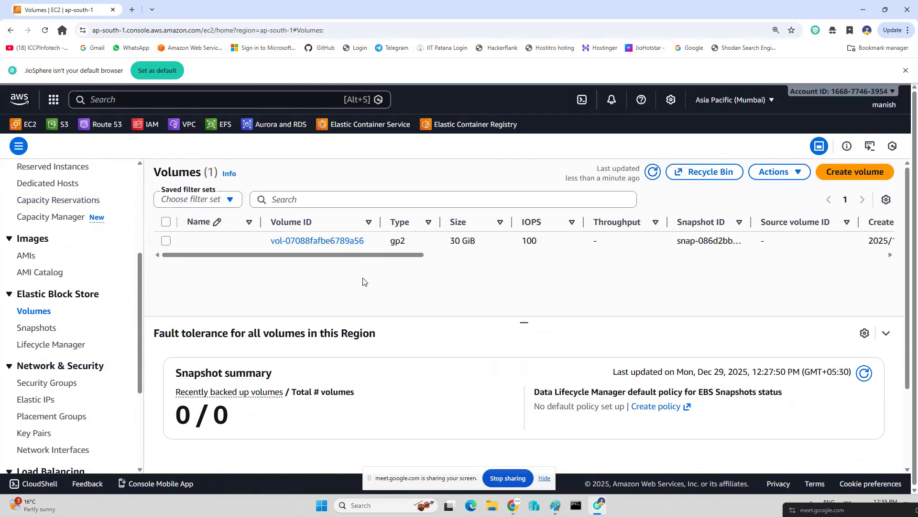
pyautogui.moveTo(421, 258); pyautogui.dragTo(523, 252)
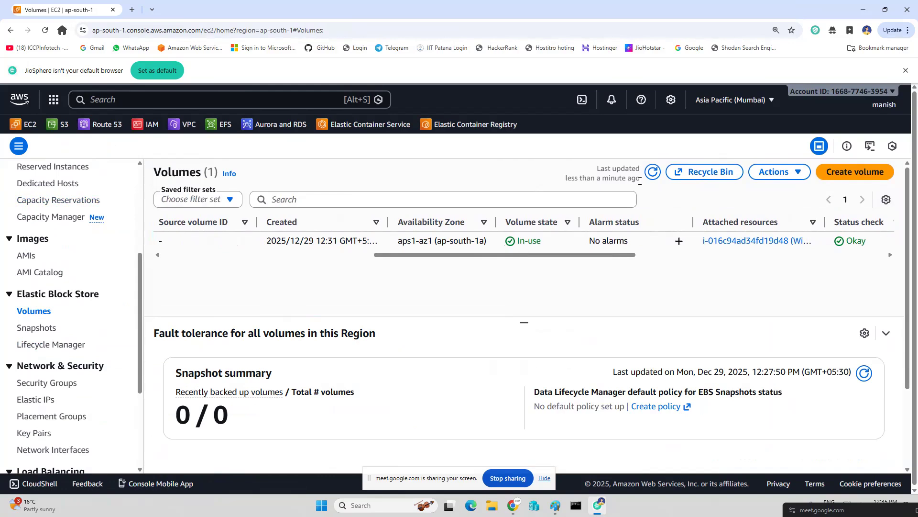
pyautogui.moveTo(604, 258); pyautogui.dragTo(380, 260)
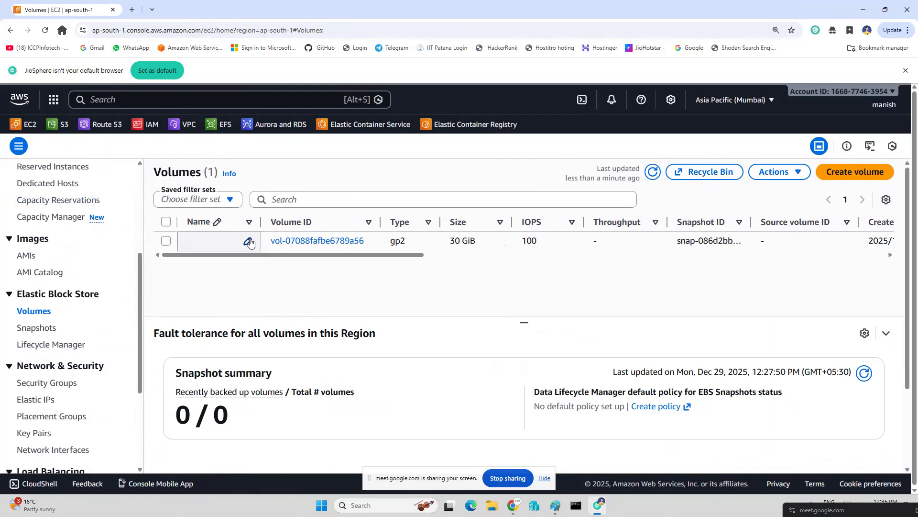
pyautogui.moveTo(395, 259); pyautogui.dragTo(582, 261)
pyautogui.moveTo(569, 219); pyautogui.dragTo(588, 214)
pyautogui.moveTo(537, 261); pyautogui.dragTo(667, 261)
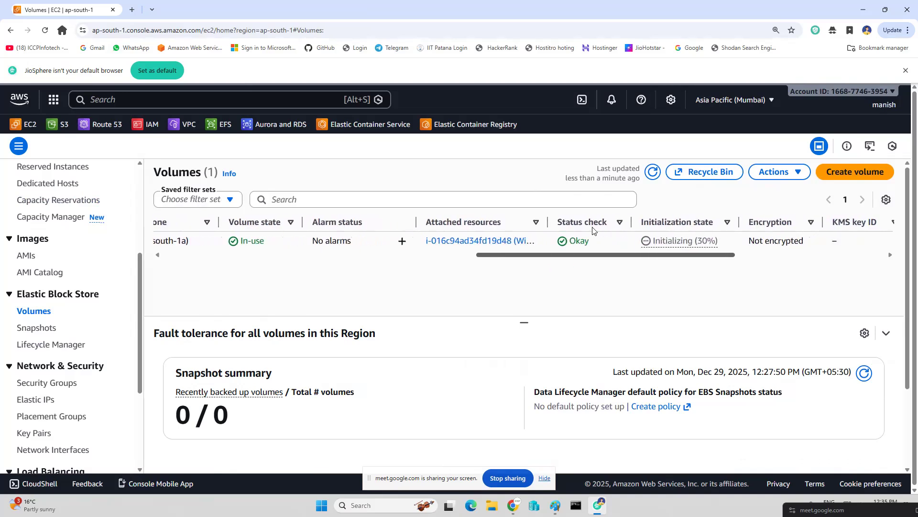
pyautogui.moveTo(548, 219); pyautogui.dragTo(641, 228)
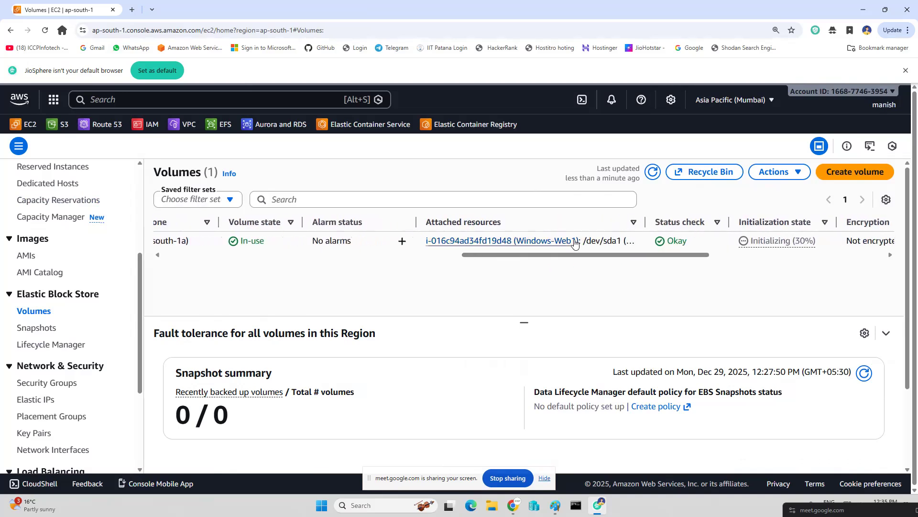
# Go to the attached Windows-Web1 instance and copy its name text.
pyautogui.click(539, 241)
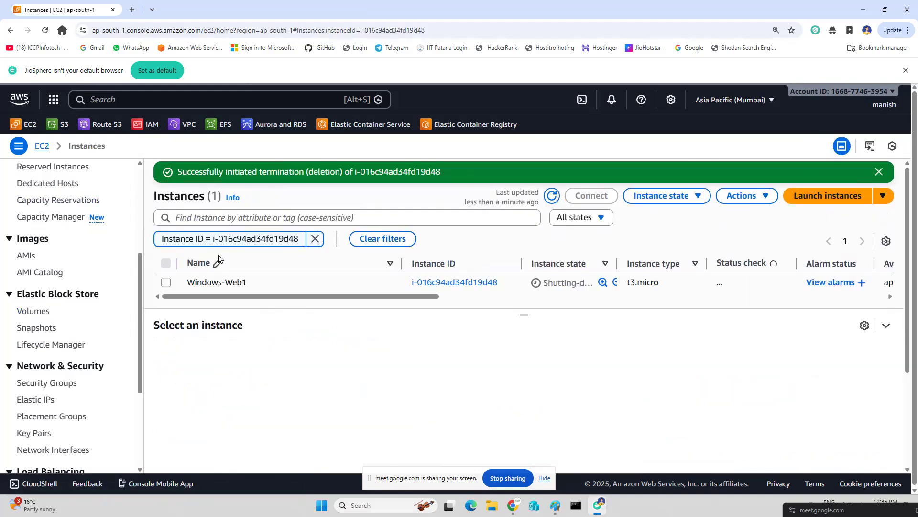
pyautogui.moveTo(251, 286); pyautogui.dragTo(186, 290)
pyautogui.click(188, 288)
pyautogui.rightClick(193, 285)
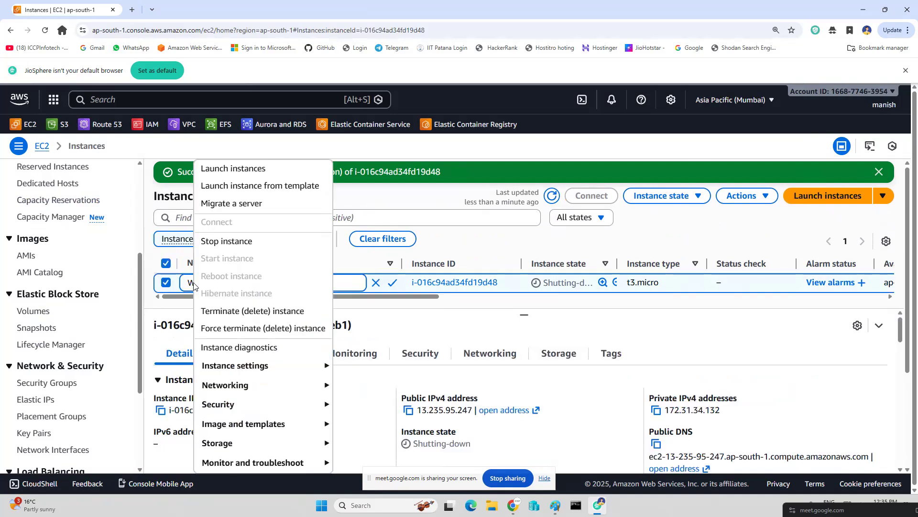
pyautogui.click(187, 283)
pyautogui.moveTo(188, 283); pyautogui.dragTo(254, 287)
pyautogui.rightClick(233, 283)
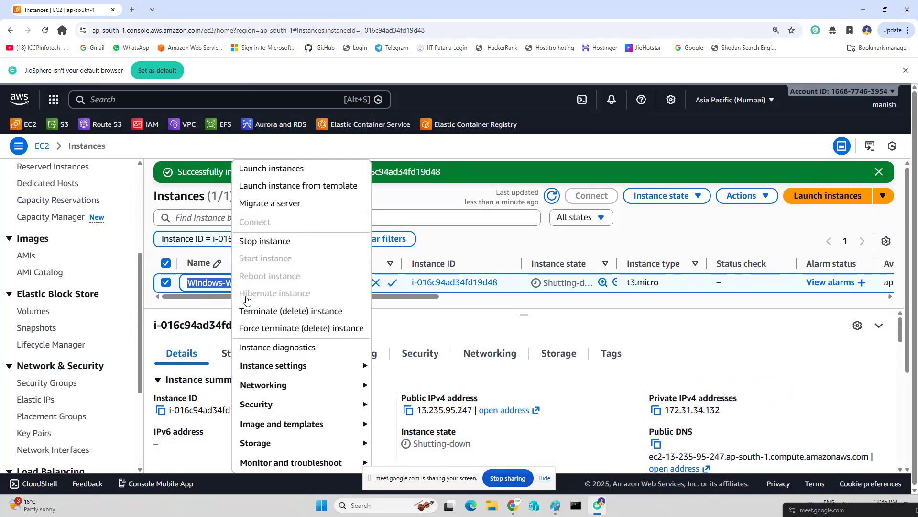
pyautogui.scroll(-1, 292, 406)
pyautogui.click(292, 405)
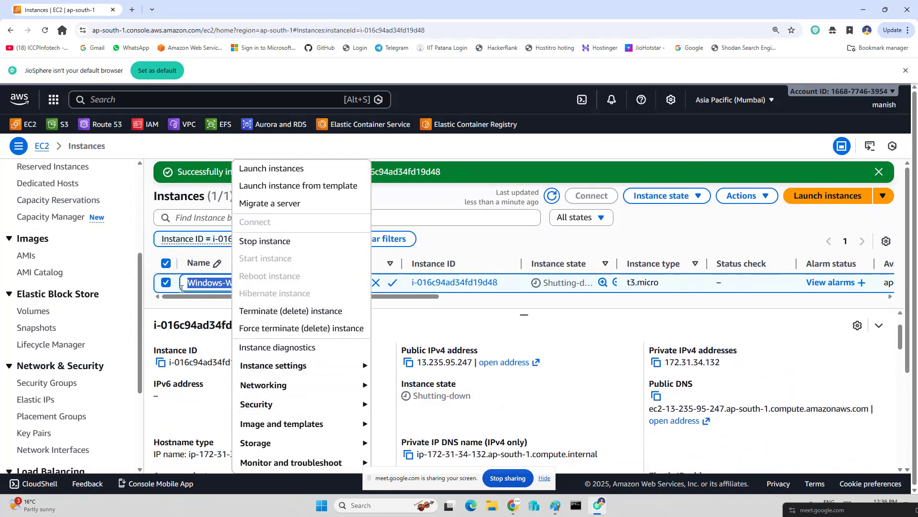
pyautogui.click(450, 198)
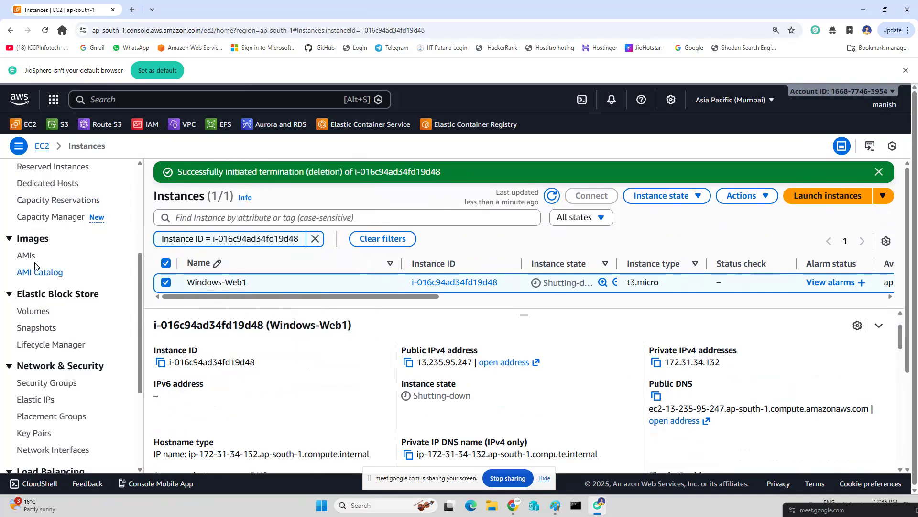
pyautogui.click(33, 312)
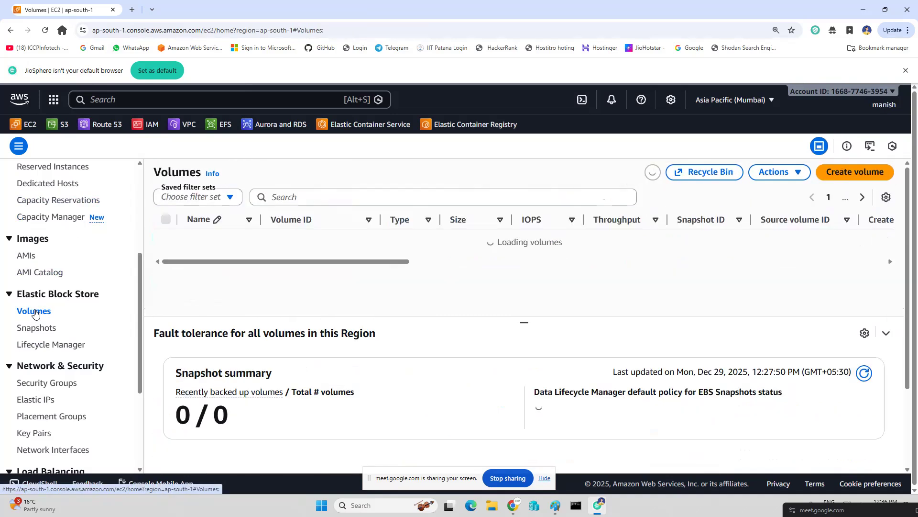
# Name the 30 GiB volume Windows-Web1 by pasting the copied name, then refresh the list.
pyautogui.click(247, 243)
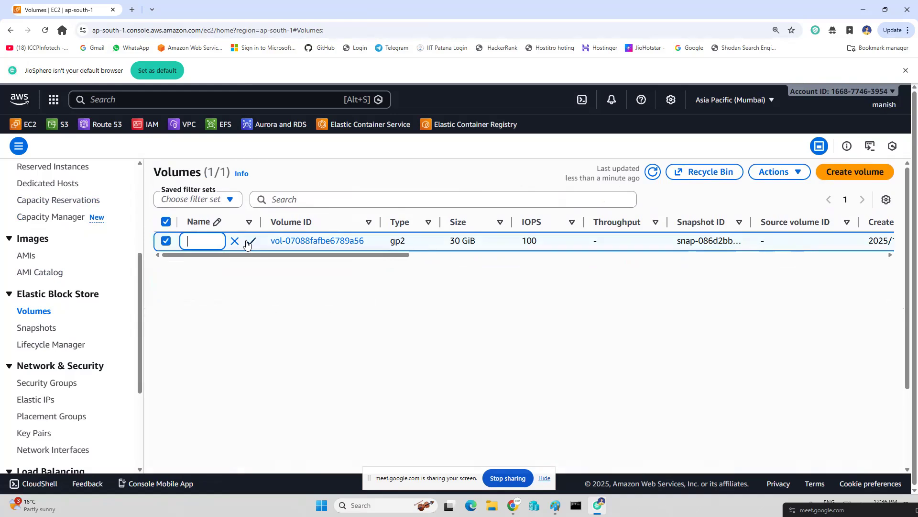
pyautogui.hotkey('ctrl', 'v')
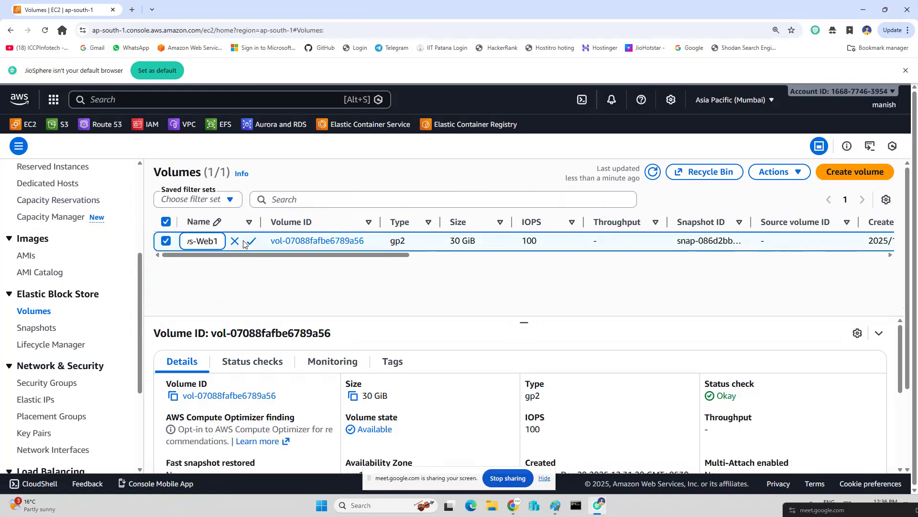
pyautogui.click(250, 241)
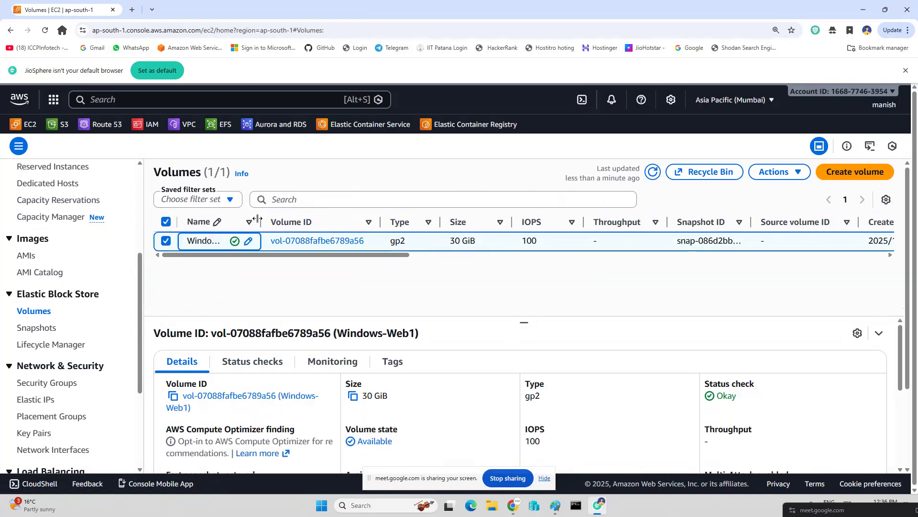
pyautogui.moveTo(261, 222); pyautogui.dragTo(300, 222)
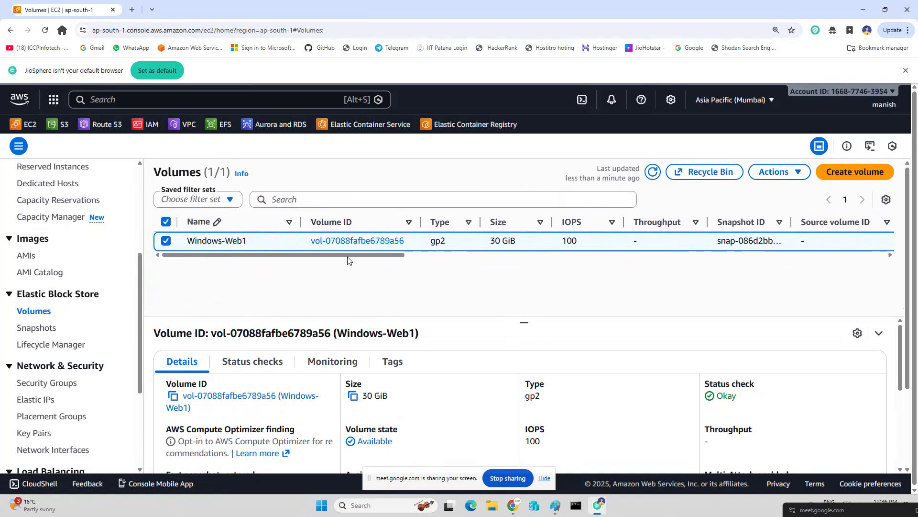
pyautogui.click(653, 172)
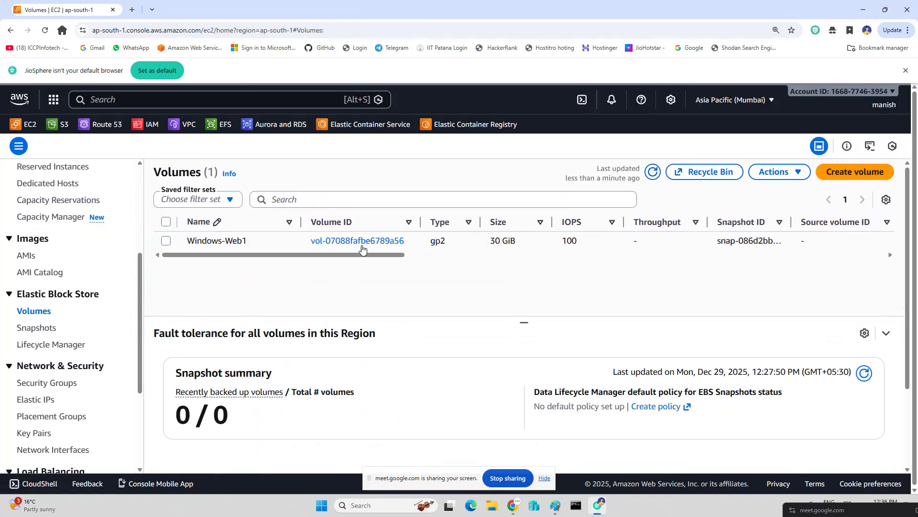
pyautogui.moveTo(369, 257); pyautogui.dragTo(576, 266)
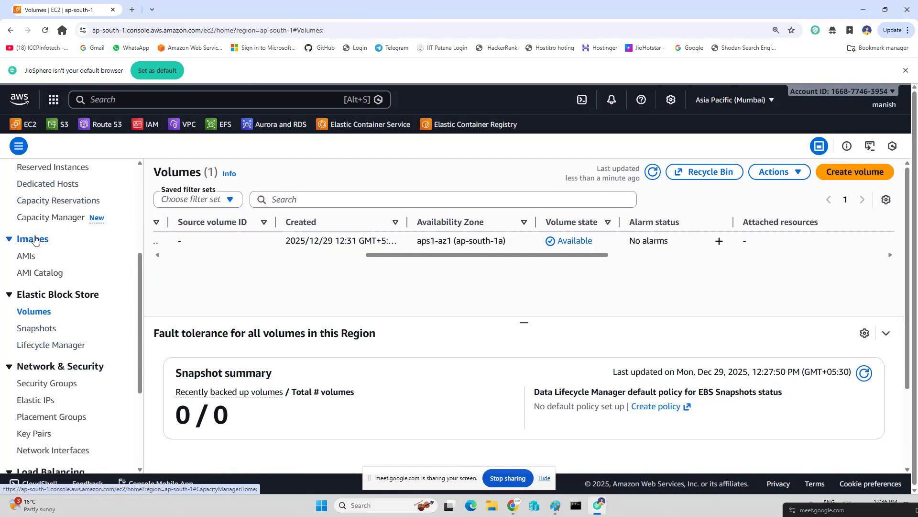
pyautogui.scroll(3, 35, 233)
# Clear the Instances filter to check the terminated Windows-Web1, then minimize the browser.
pyautogui.click(34, 227)
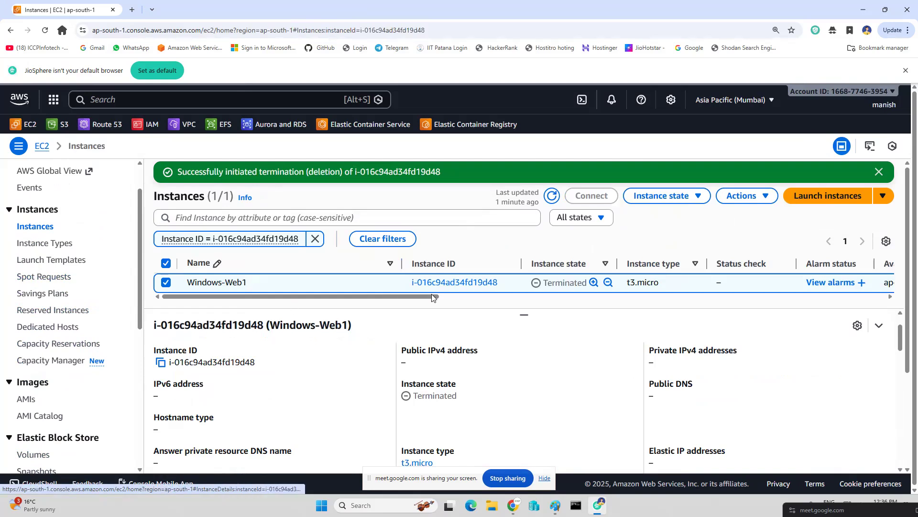
pyautogui.click(316, 239)
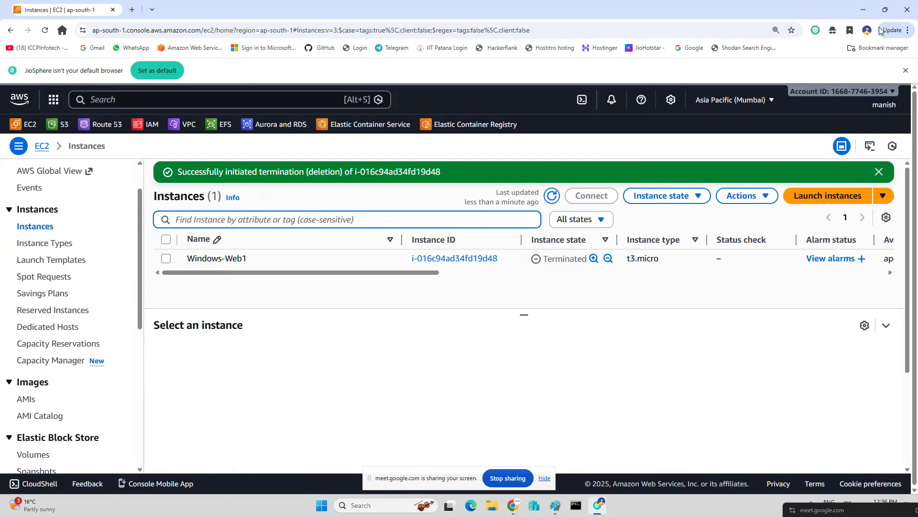
pyautogui.click(854, 11)
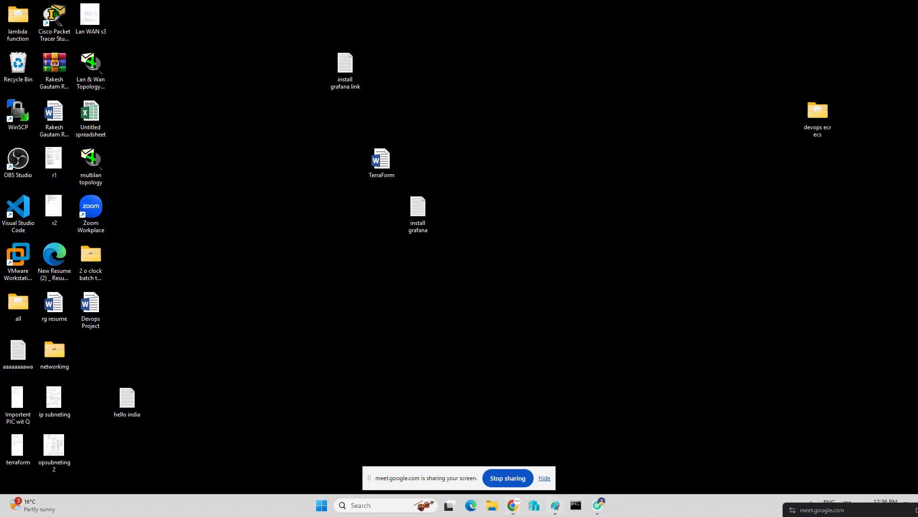
# Cross out the existing callout's corner with an X and mark its volumes box in red.
pyautogui.click(555, 505)
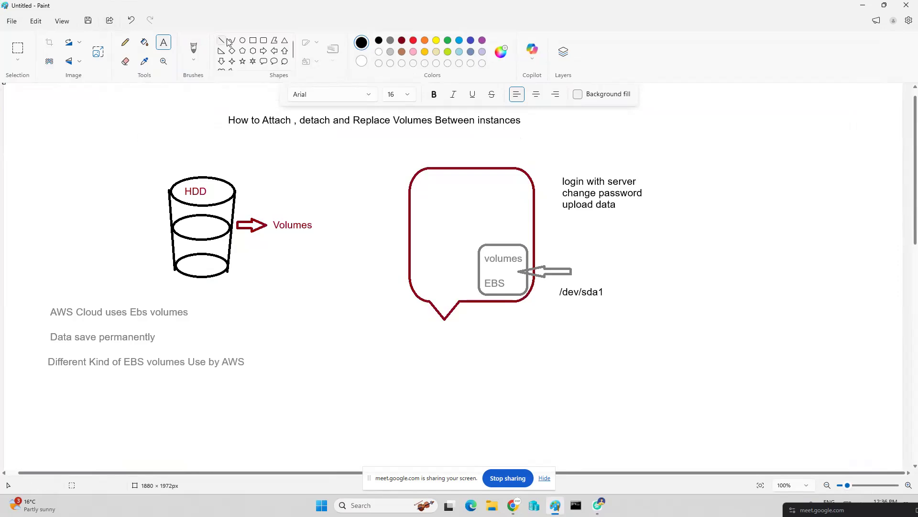
pyautogui.moveTo(409, 162); pyautogui.dragTo(434, 185)
pyautogui.moveTo(438, 152); pyautogui.dragTo(441, 152)
pyautogui.moveTo(415, 183); pyautogui.dragTo(403, 196)
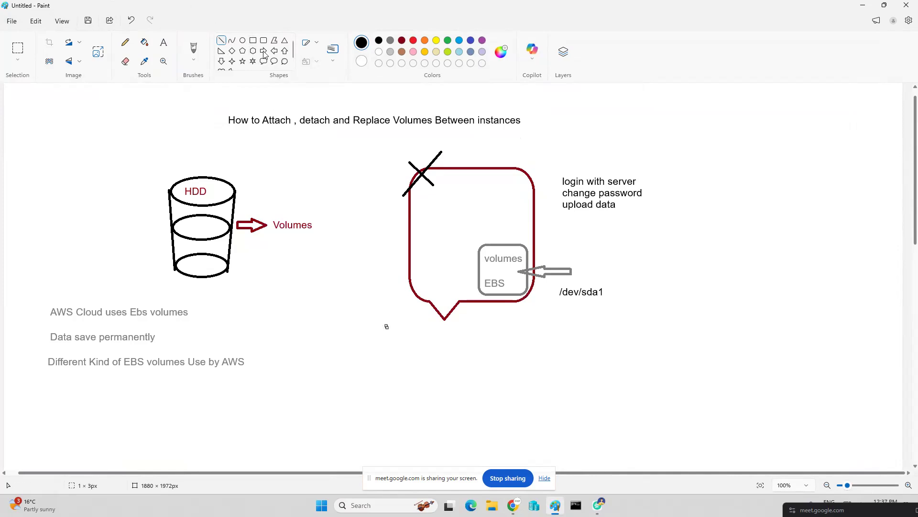
pyautogui.click(125, 42)
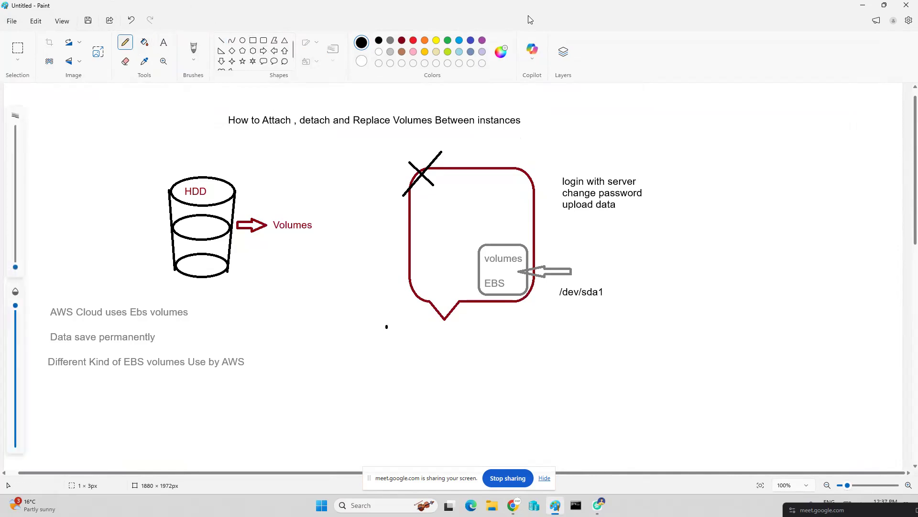
pyautogui.click(414, 41)
pyautogui.moveTo(458, 269); pyautogui.dragTo(499, 267)
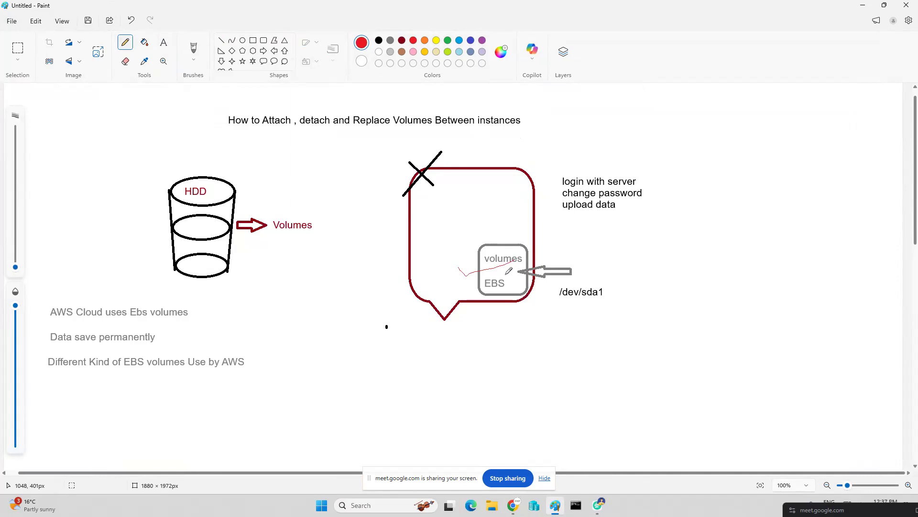
# Draw a red rounded callout below it containing a small grey rounded box.
pyautogui.click(263, 61)
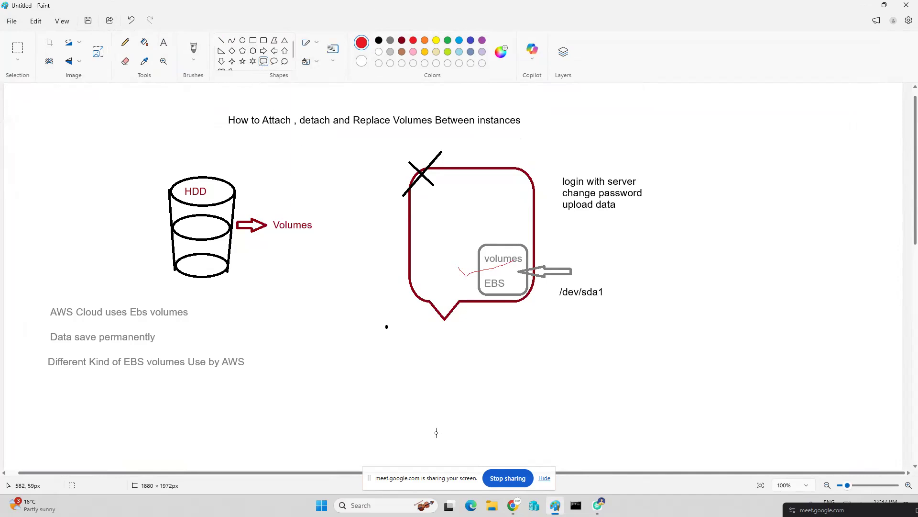
pyautogui.moveTo(410, 355); pyautogui.dragTo(524, 450)
pyautogui.click(666, 408)
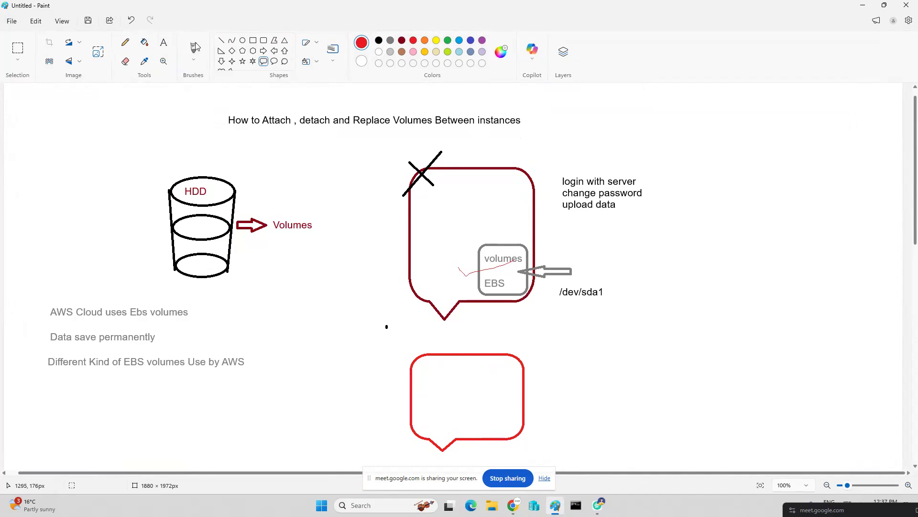
pyautogui.click(264, 40)
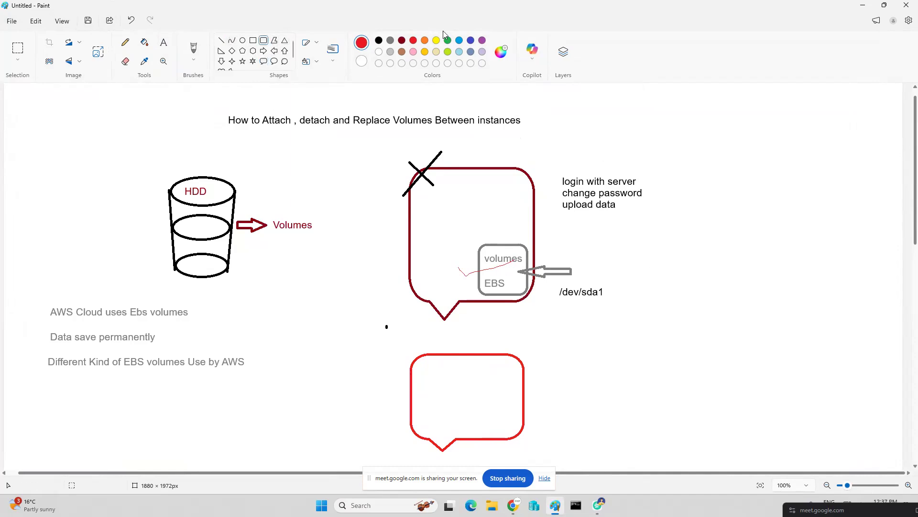
pyautogui.click(390, 41)
pyautogui.moveTo(480, 393); pyautogui.dragTo(520, 432)
pyautogui.click(163, 42)
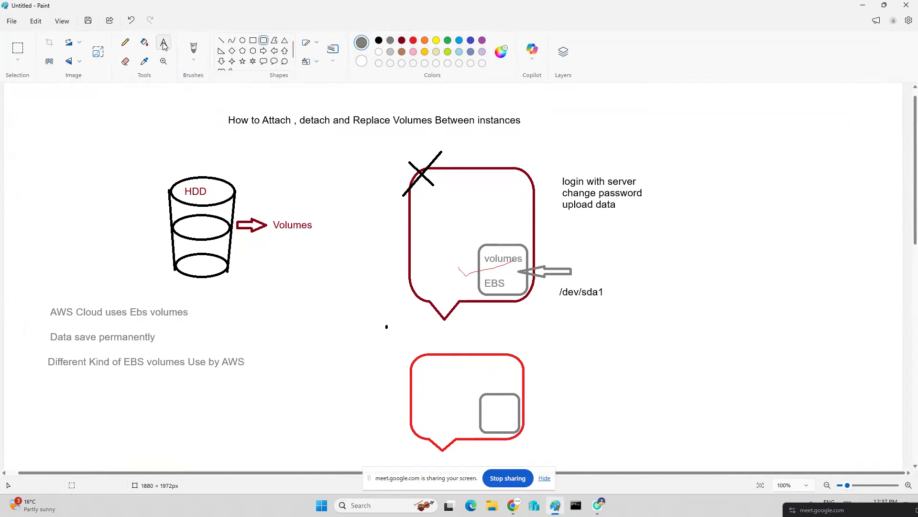
pyautogui.click(378, 40)
# Label the upper volume box 'web1' and the lower grey box 'web2' / 'ebs'.
pyautogui.click(487, 270)
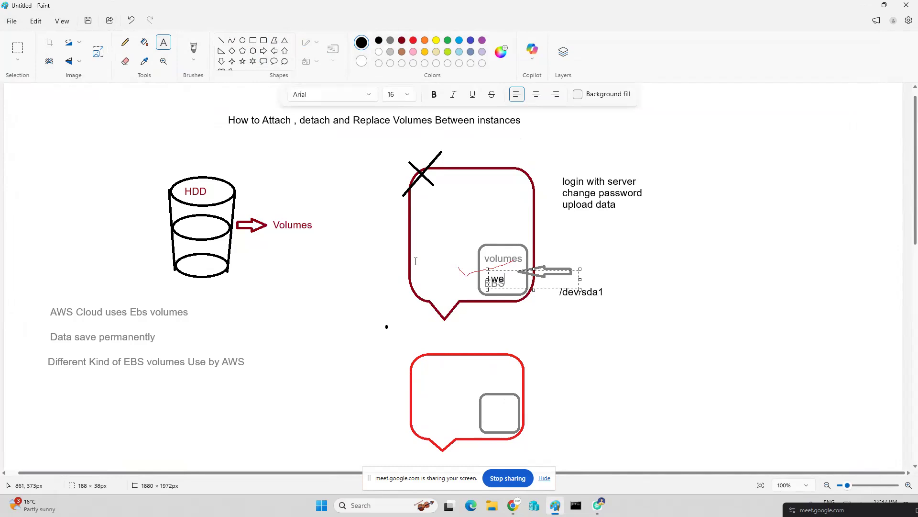
pyautogui.moveTo(511, 265); pyautogui.dragTo(512, 256)
pyautogui.click(552, 436)
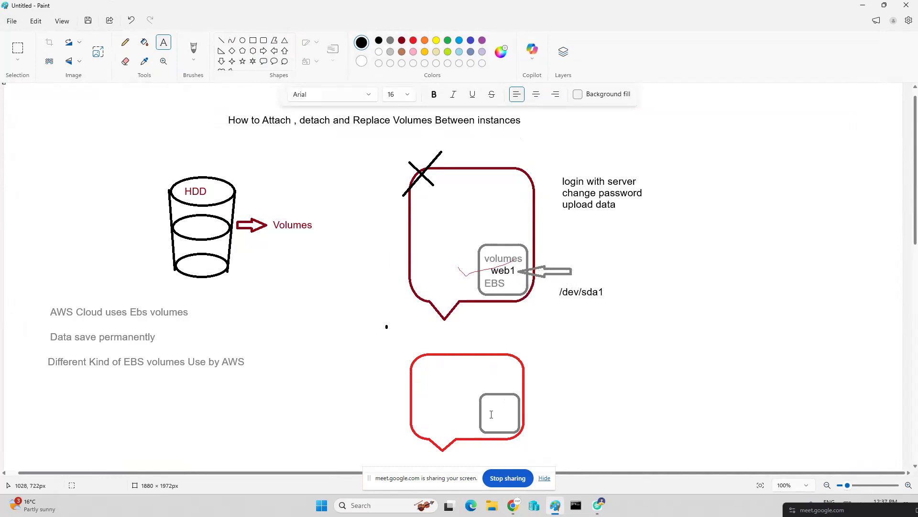
pyautogui.click(486, 397)
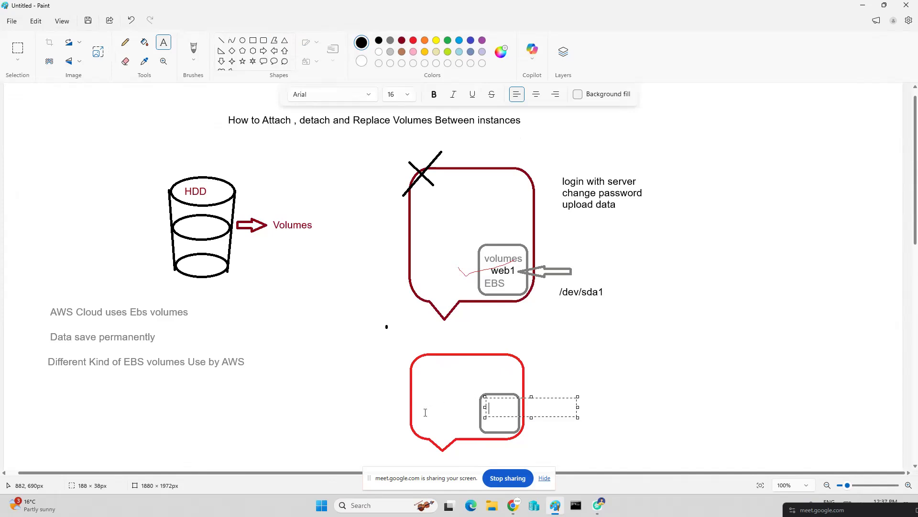
pyautogui.write('web2')
pyautogui.press('Return')
pyautogui.write('ebs')
pyautogui.click(664, 373)
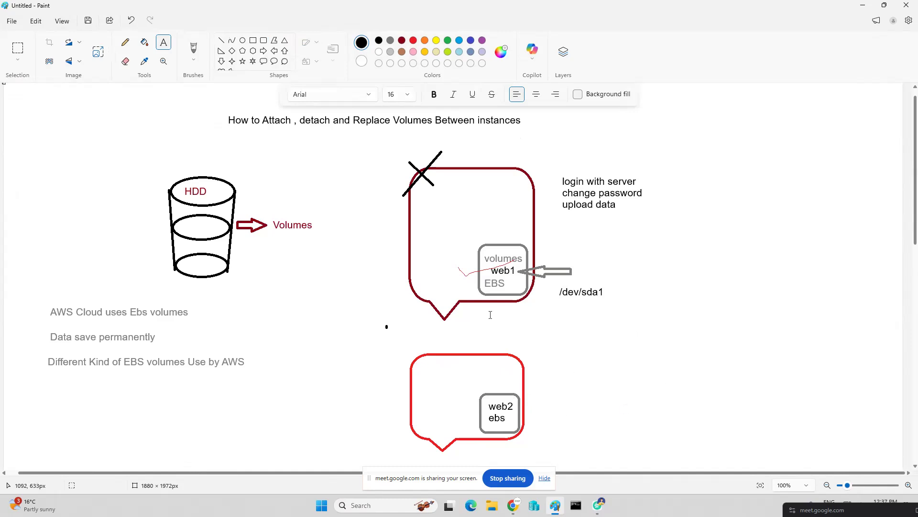
# Start a note beside the lower callout reading 'stoped this vm' and 'remaove'.
pyautogui.click(534, 363)
pyautogui.write('stoped th')
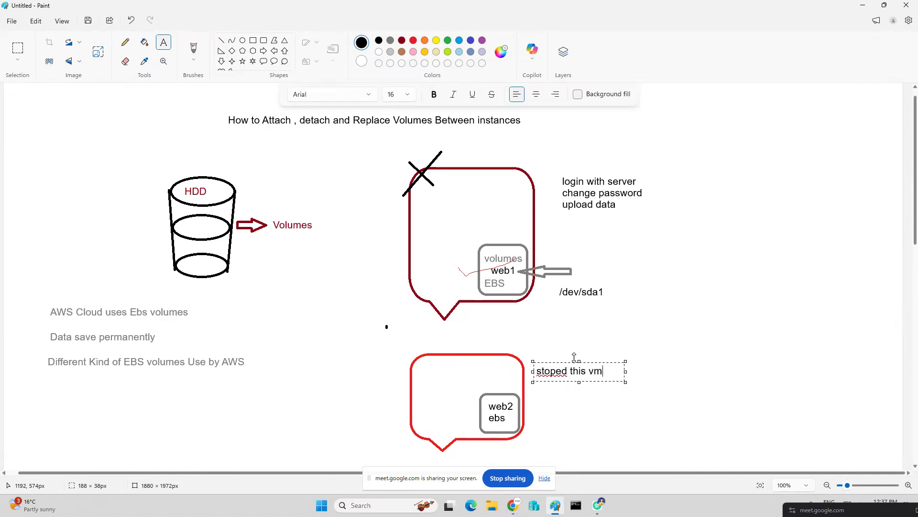
pyautogui.write('is vm')
pyautogui.press('Return')
pyautogui.press('Return')
pyautogui.write('remaove')
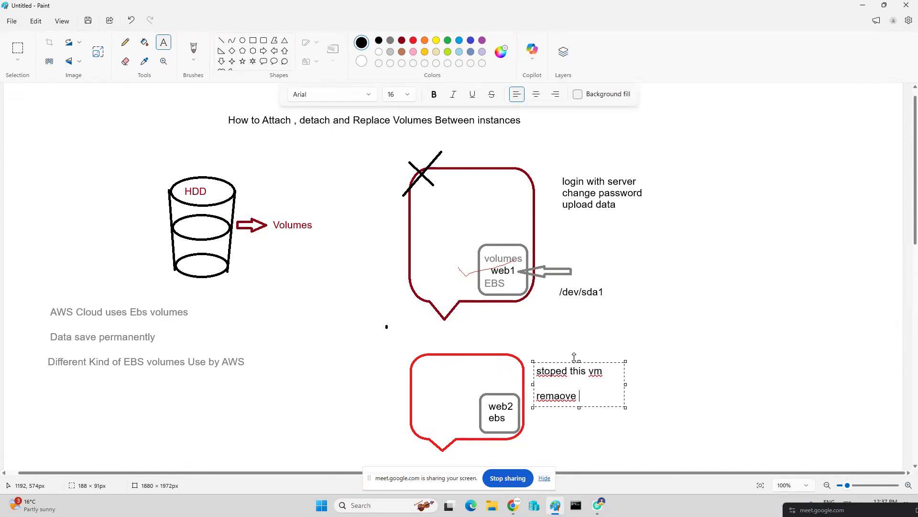
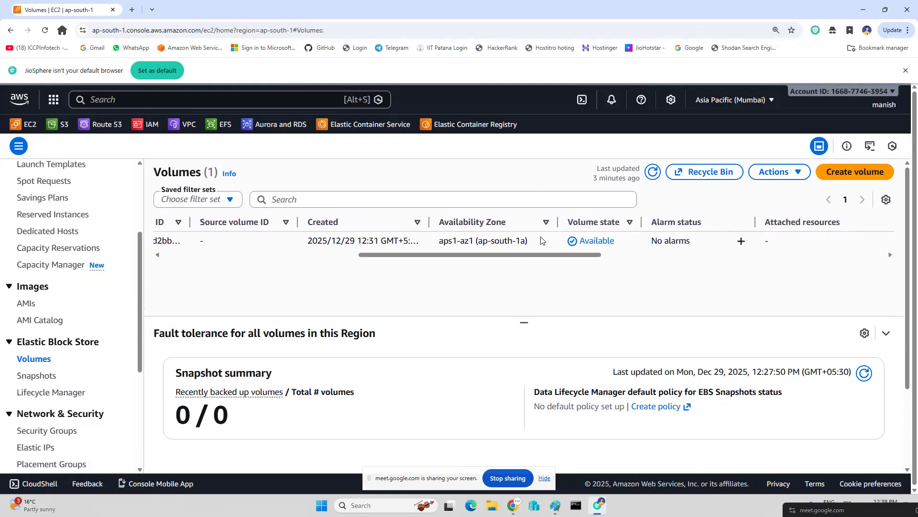
# Note Windows-Web1's ap-south-1a zone and open the EC2 Instances page in a new tab.
pyautogui.moveTo(513, 240); pyautogui.dragTo(526, 240)
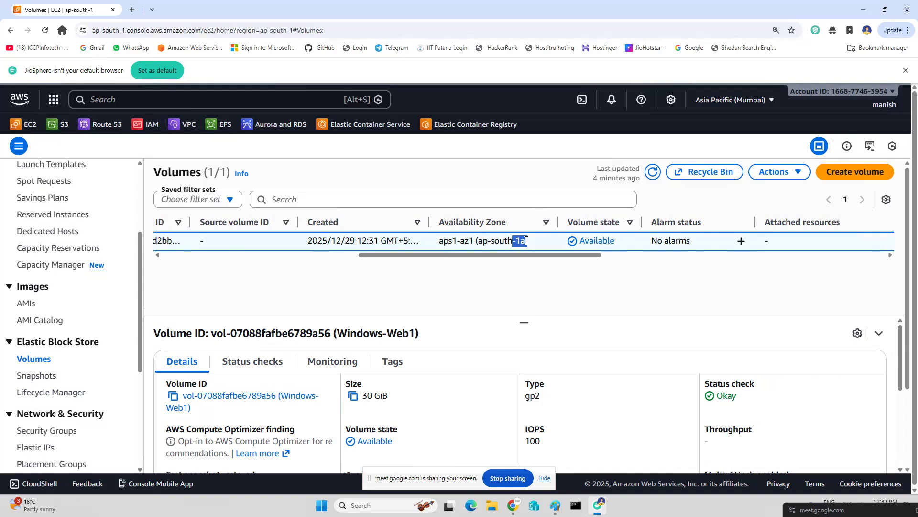
pyautogui.scroll(3, 43, 282)
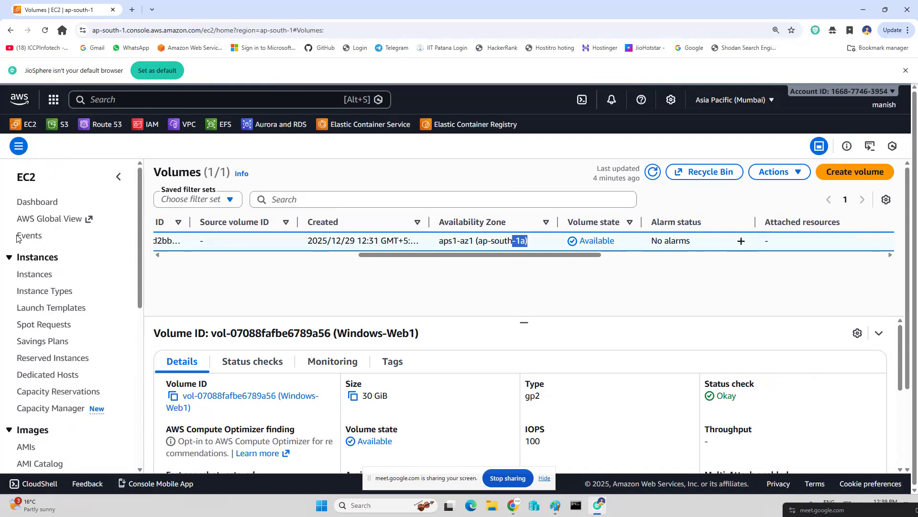
pyautogui.rightClick(43, 281)
pyautogui.click(71, 286)
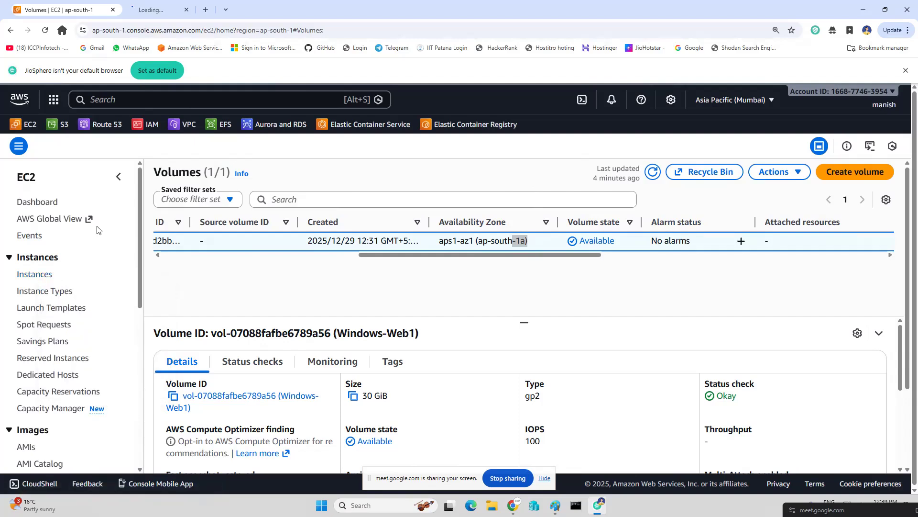
# Start a new instance named web2 using the Microsoft Windows Server 2016 Base AMI.
pyautogui.click(177, 10)
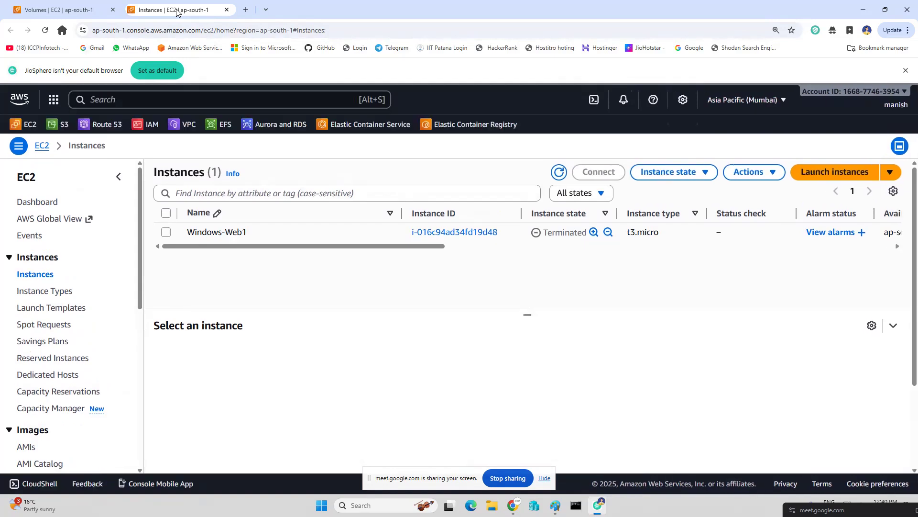
pyautogui.click(812, 180)
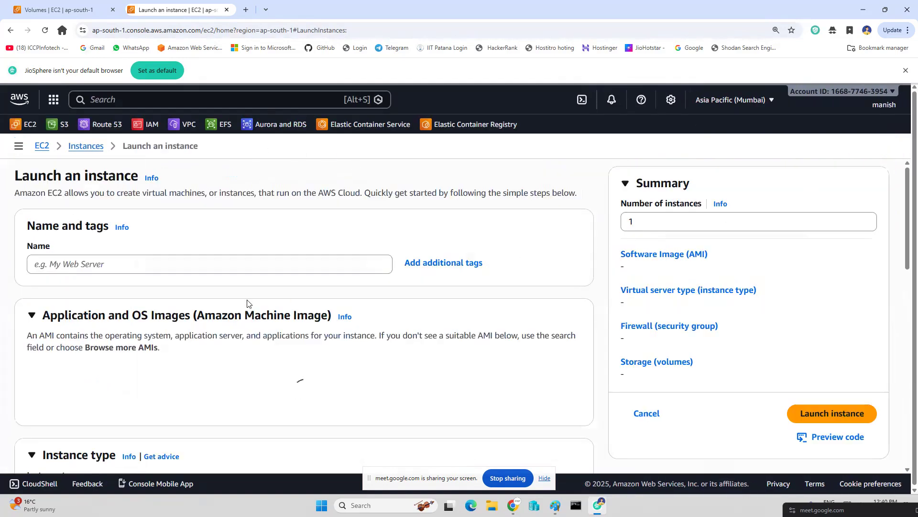
pyautogui.click(103, 317)
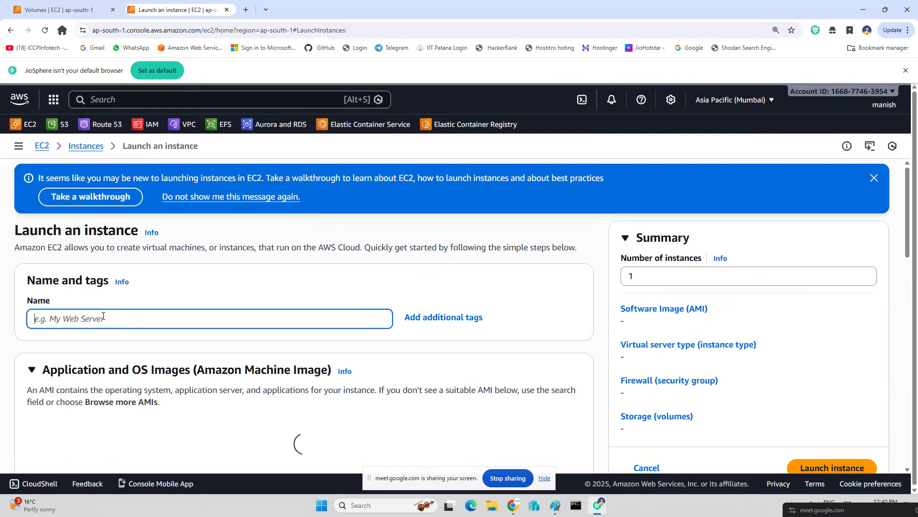
pyautogui.write('web')
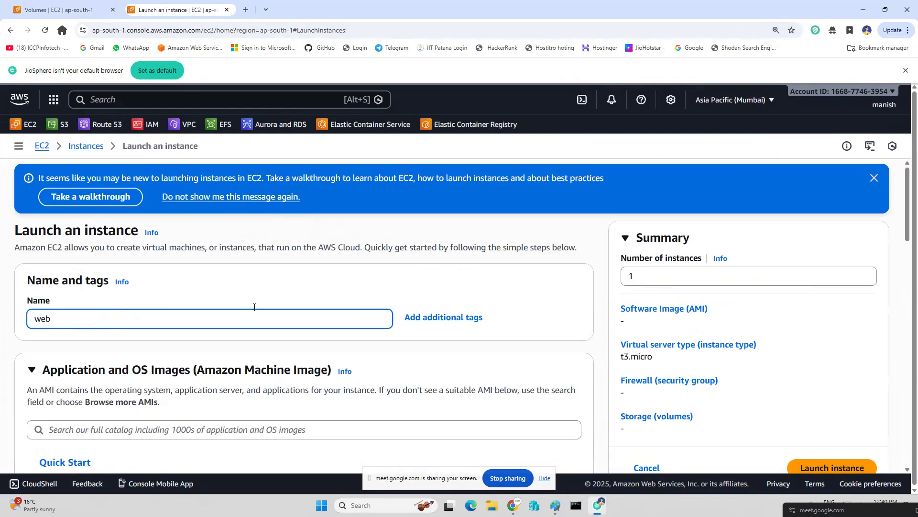
pyautogui.write('2')
pyautogui.scroll(-4, 254, 311)
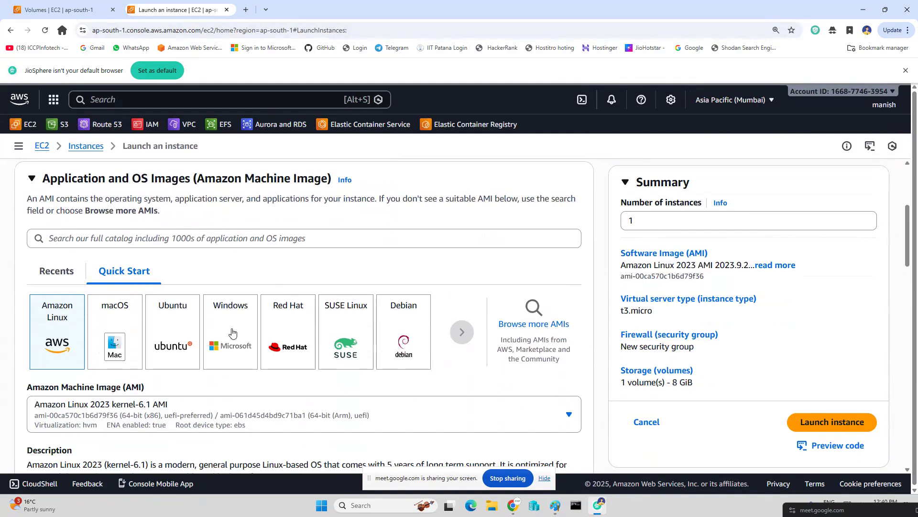
pyautogui.click(233, 333)
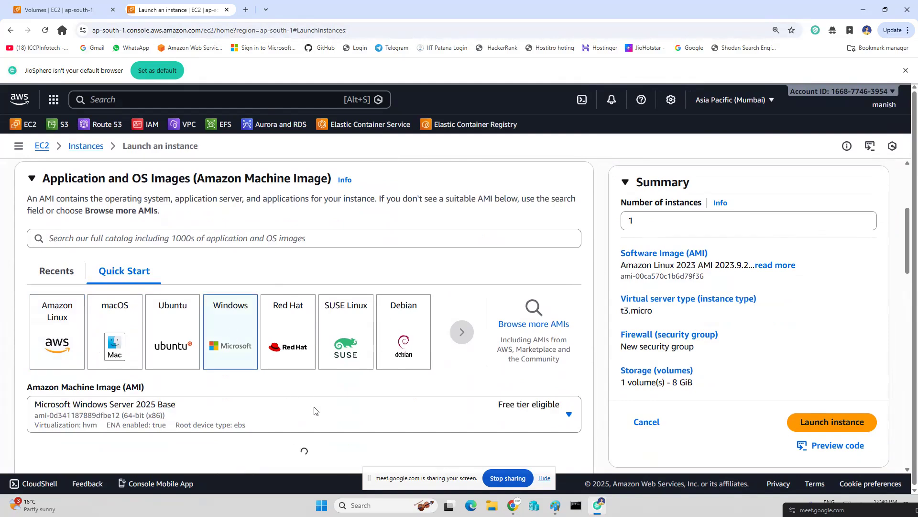
pyautogui.click(550, 414)
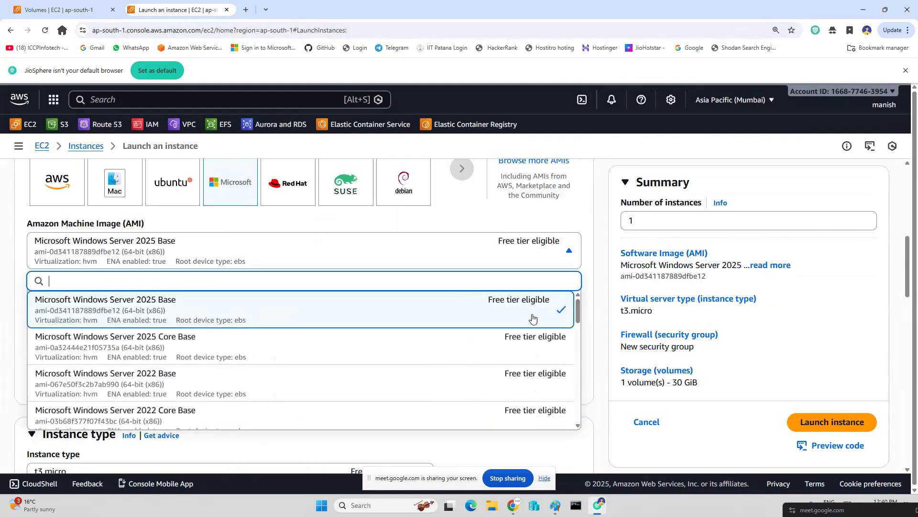
pyautogui.scroll(-1, 249, 411)
pyautogui.scroll(-2, 249, 412)
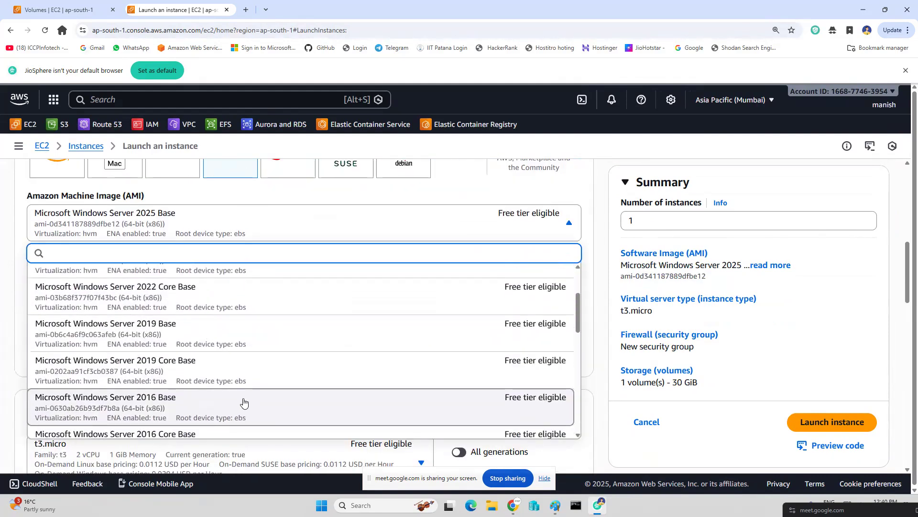
pyautogui.click(179, 406)
# Choose key2026 as the instance's login key pair.
pyautogui.scroll(-3, 430, 287)
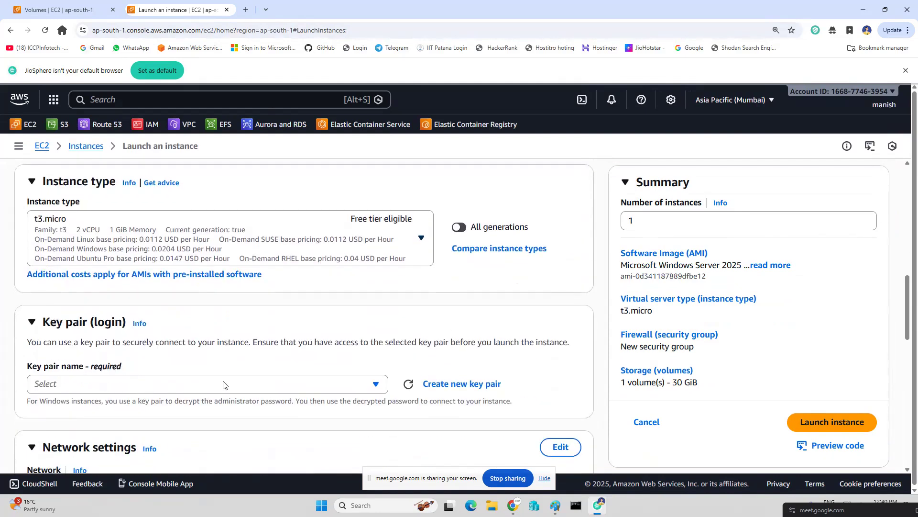
pyautogui.scroll(-3, 144, 322)
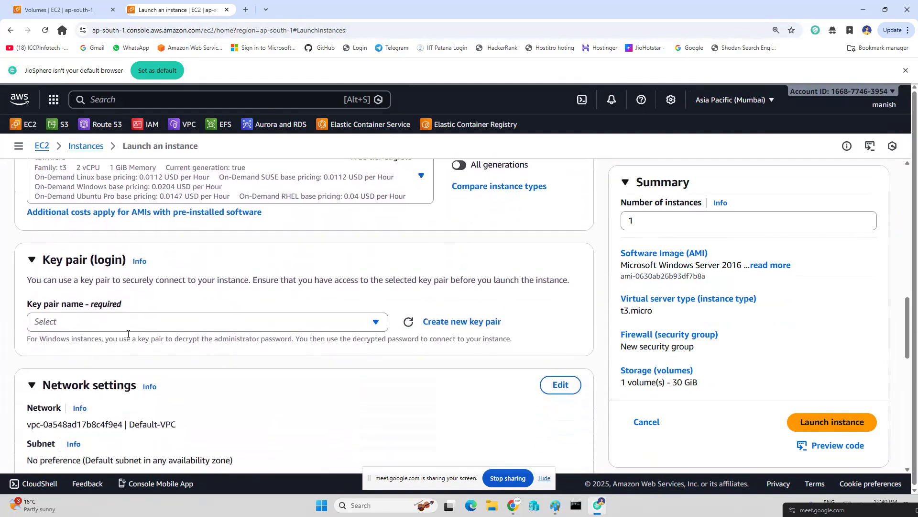
pyautogui.click(128, 323)
pyautogui.scroll(-3, 105, 383)
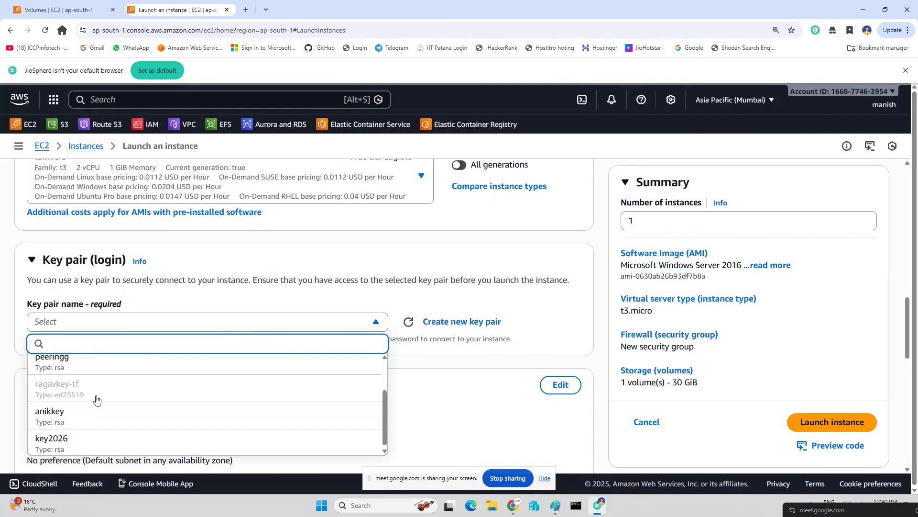
pyautogui.click(42, 446)
# Place the instance in the ap-south-1a subnet.
pyautogui.scroll(-4, 302, 316)
pyautogui.click(557, 193)
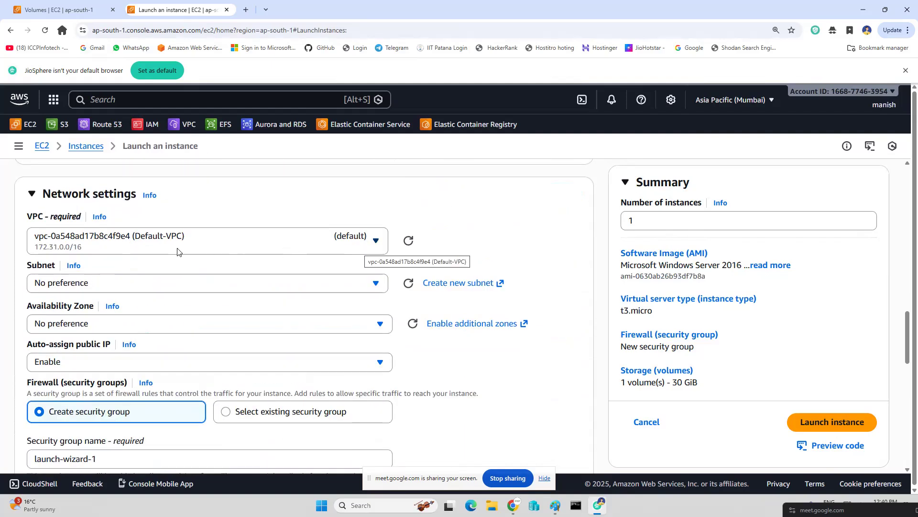
pyautogui.click(237, 287)
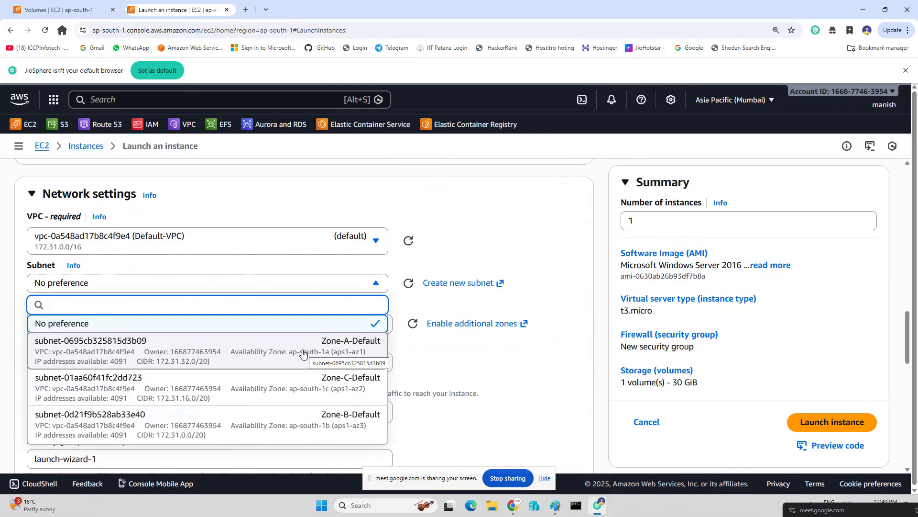
pyautogui.click(356, 353)
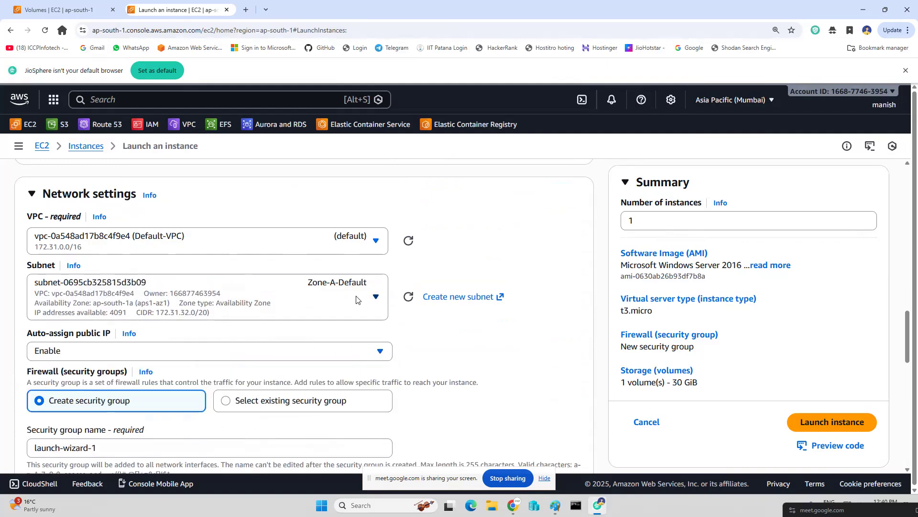
# Use the existing MYSG security group and launch the instance.
pyautogui.scroll(-2, 181, 327)
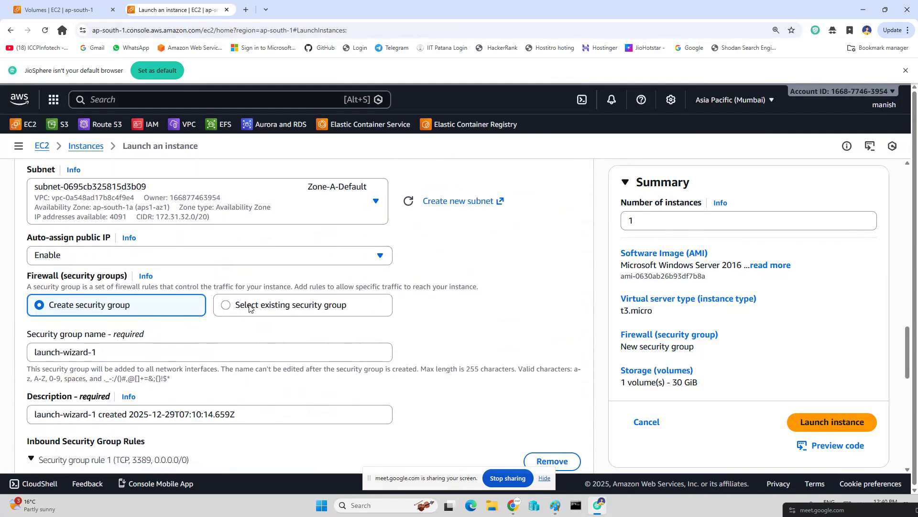
pyautogui.click(249, 307)
pyautogui.click(136, 357)
pyautogui.click(39, 426)
pyautogui.scroll(-5, 191, 358)
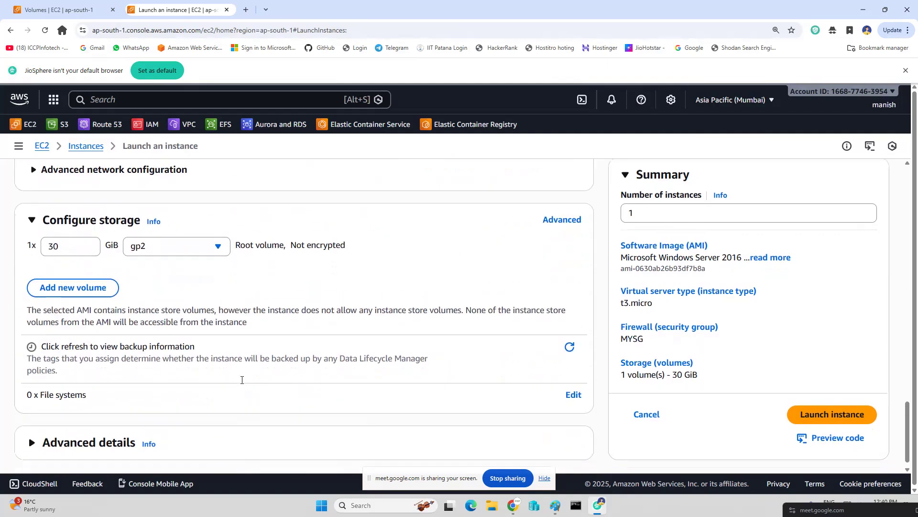
pyautogui.click(845, 405)
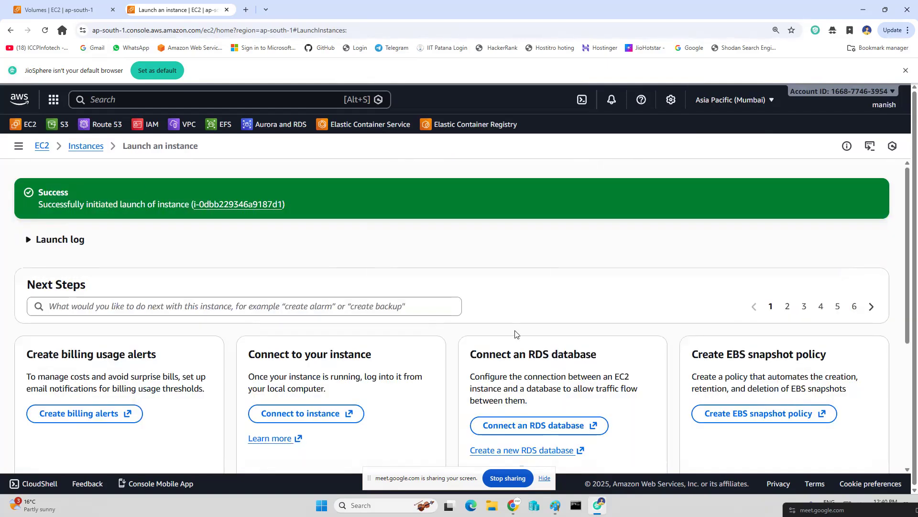
# Name web2's new unnamed root volume Web2 in the Volumes list.
pyautogui.click(84, 147)
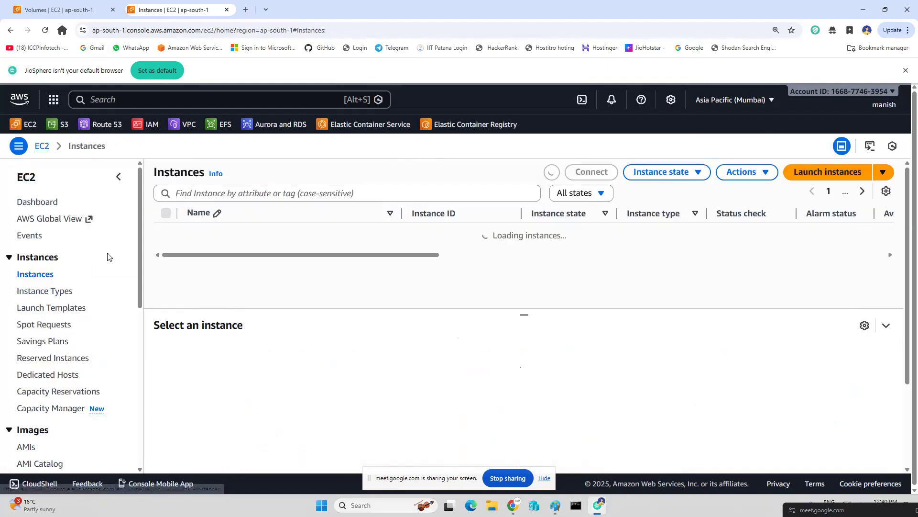
pyautogui.scroll(-3, 37, 315)
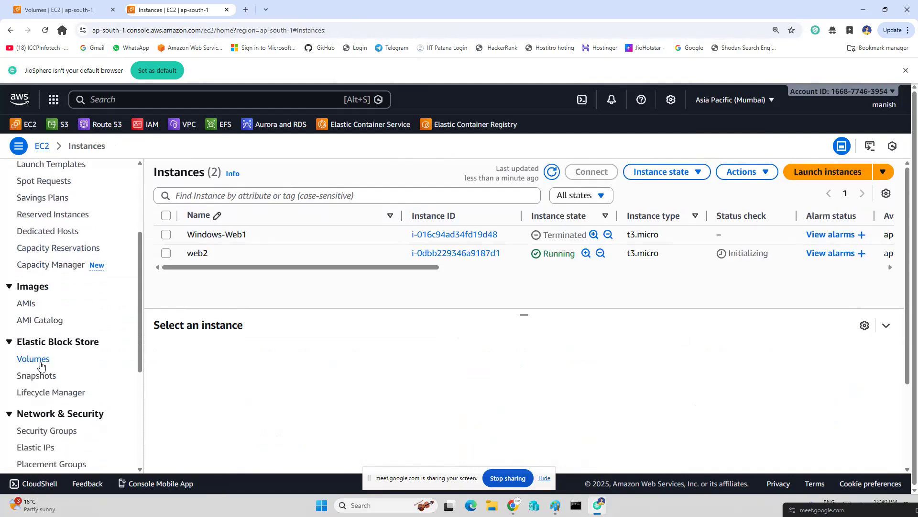
pyautogui.click(41, 361)
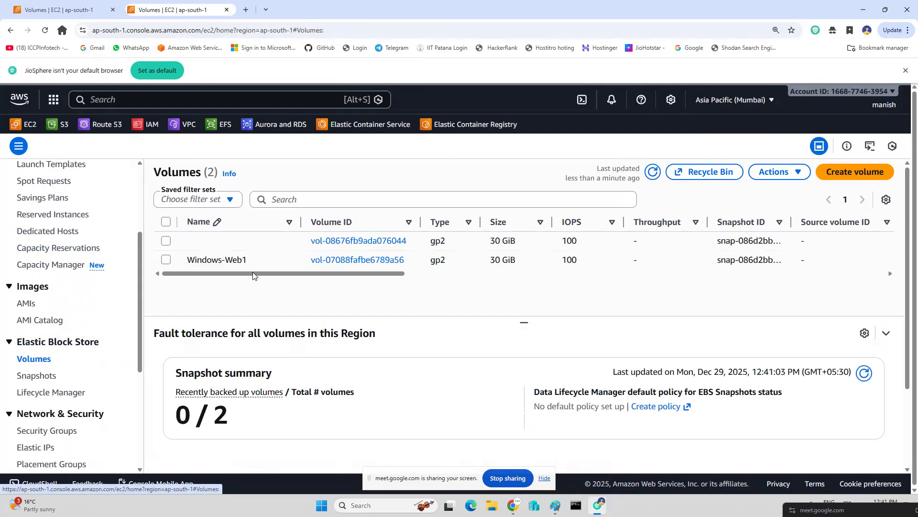
pyautogui.click(289, 240)
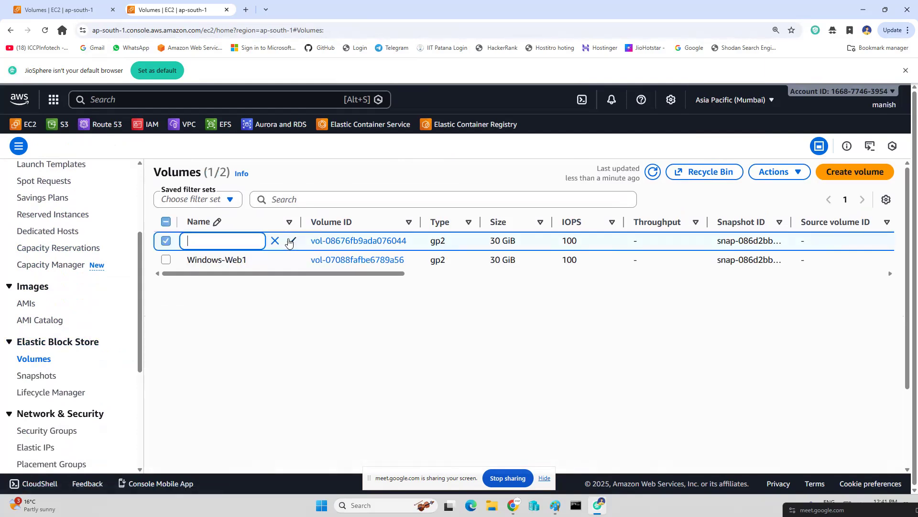
pyautogui.write('Web2')
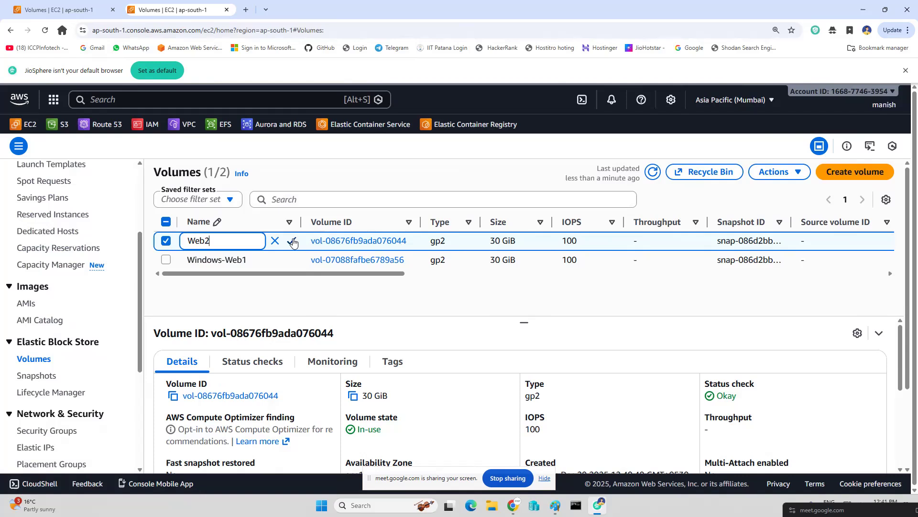
pyautogui.click(292, 241)
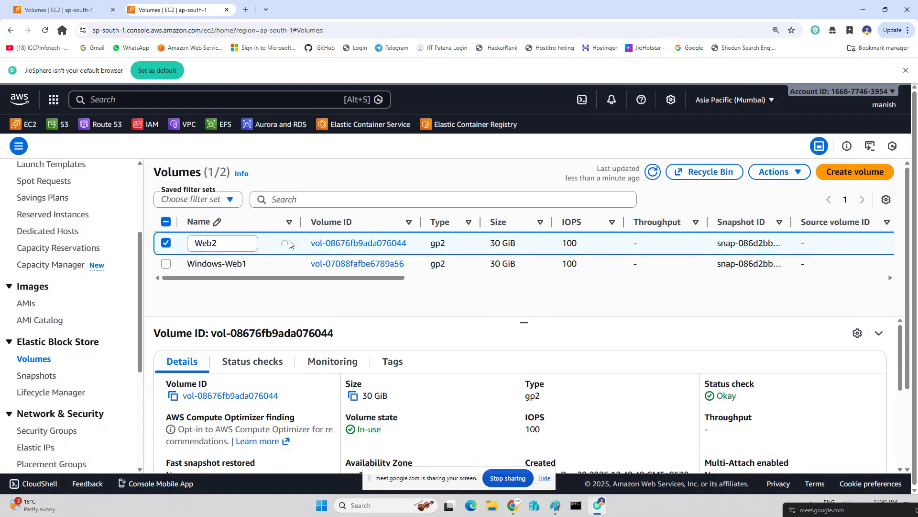
# Scroll and resize the volumes table to review its columns, then go back to Instances.
pyautogui.hscroll(2, 331, 274)
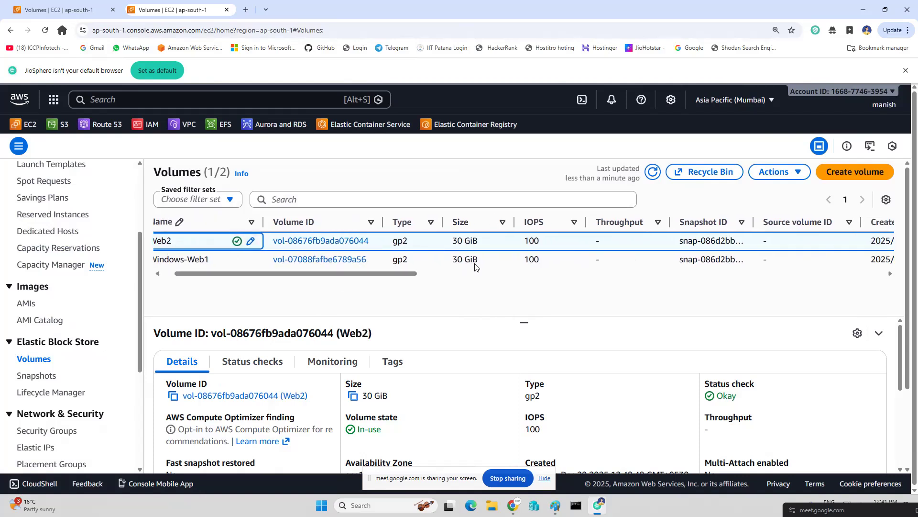
pyautogui.moveTo(401, 273); pyautogui.dragTo(609, 273)
pyautogui.hscroll(1, 435, 273)
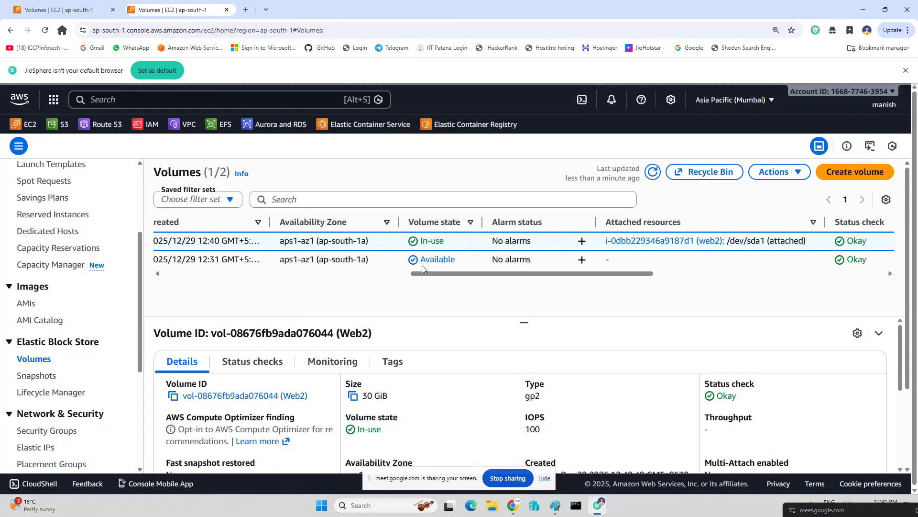
pyautogui.moveTo(469, 274); pyautogui.dragTo(214, 271)
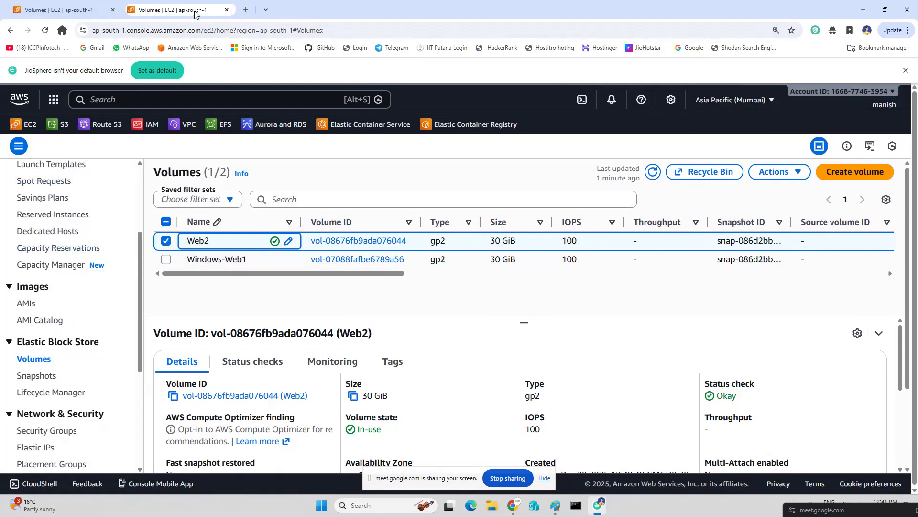
pyautogui.scroll(2, 40, 306)
pyautogui.click(34, 228)
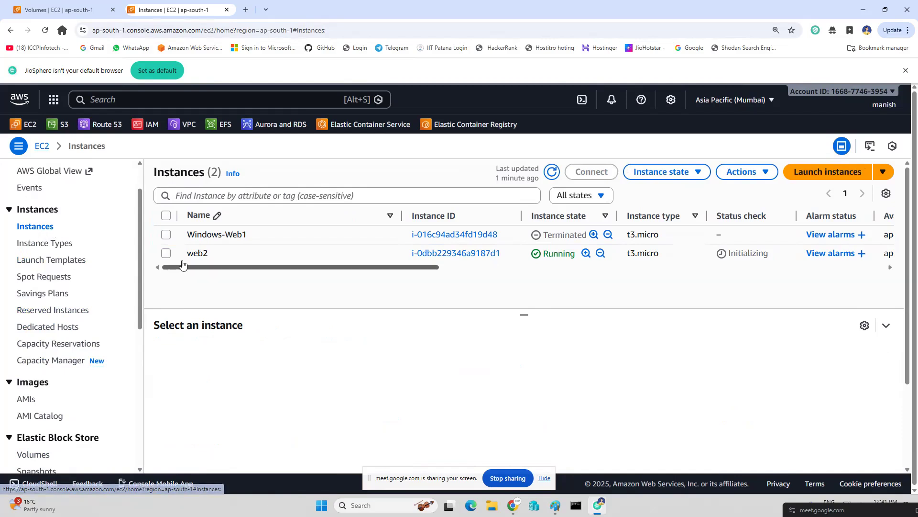
# Stop web2 and refresh the list until it shows Stopping.
pyautogui.click(165, 253)
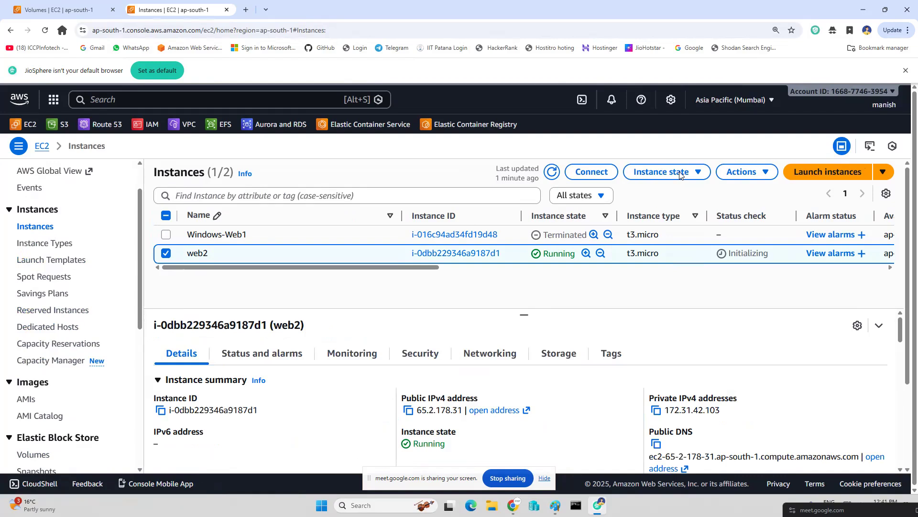
pyautogui.click(680, 174)
pyautogui.click(663, 192)
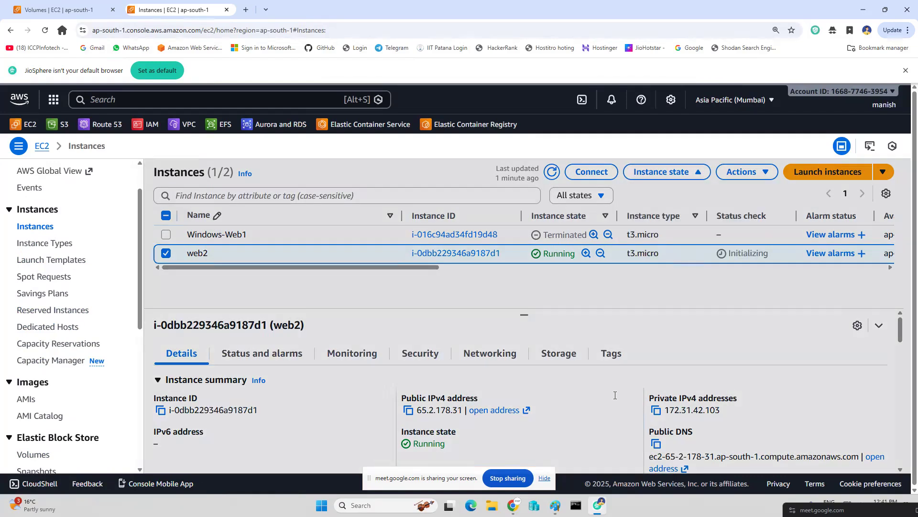
pyautogui.click(739, 425)
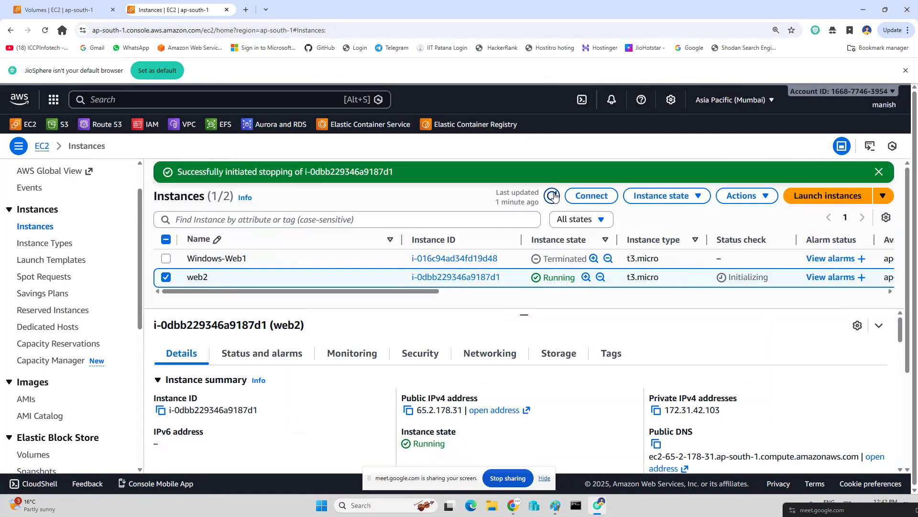
pyautogui.click(553, 196)
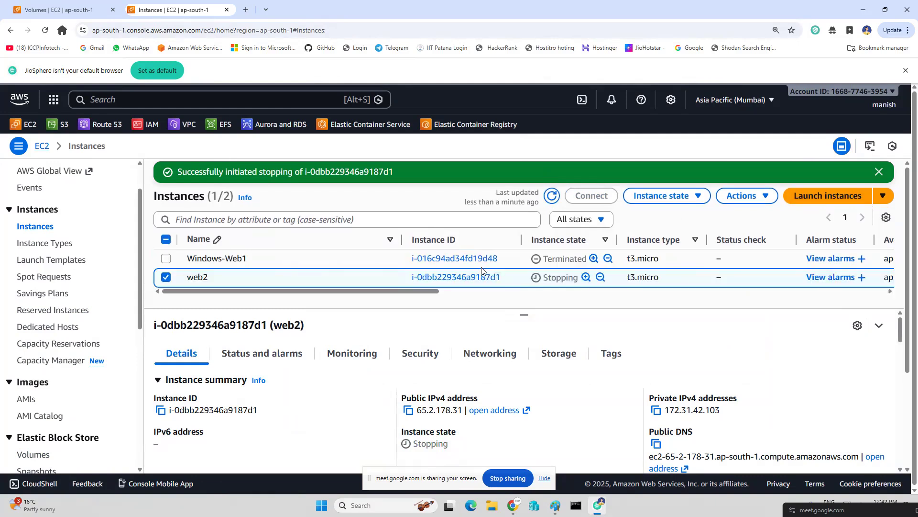
pyautogui.scroll(-2, 40, 366)
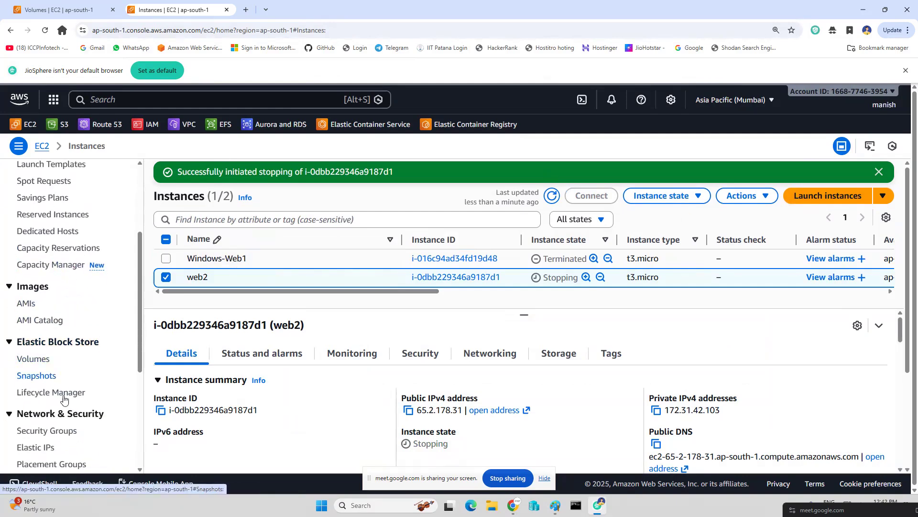
# Select the Web2 volume in Volumes and view its actions without choosing one.
pyautogui.click(35, 359)
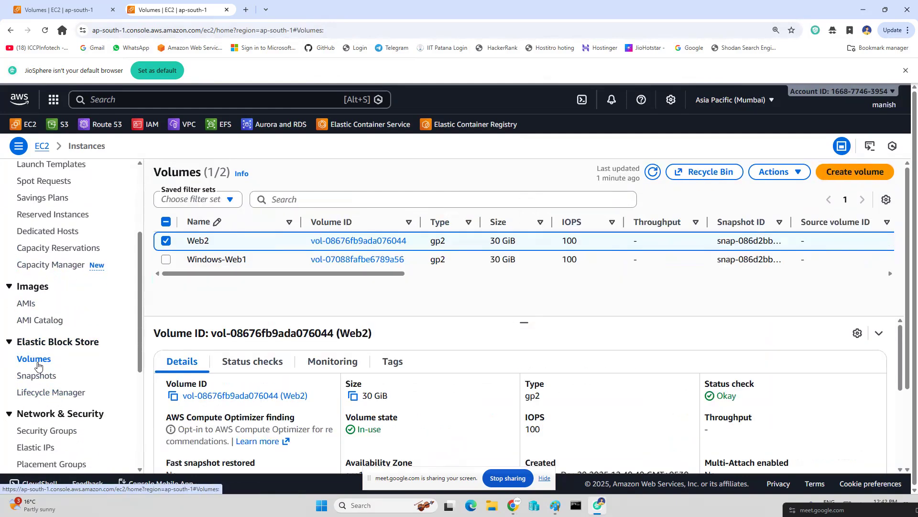
pyautogui.click(167, 242)
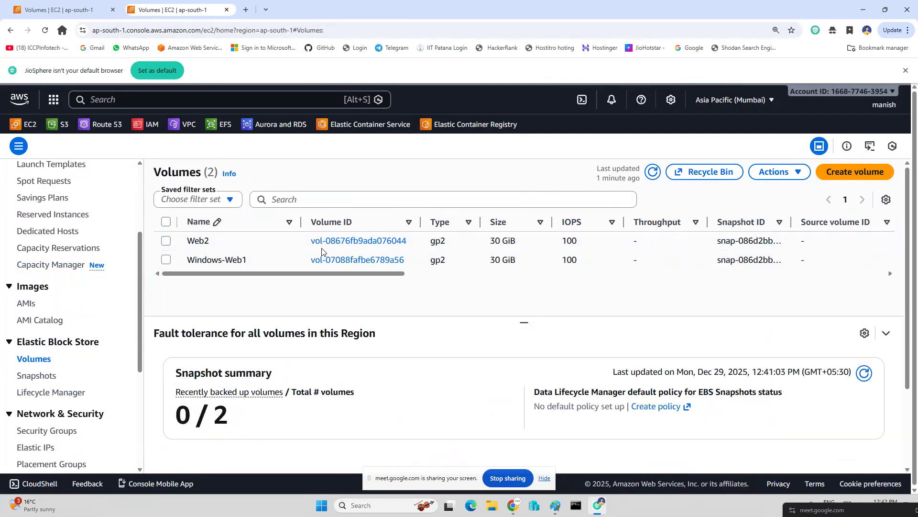
pyautogui.click(199, 240)
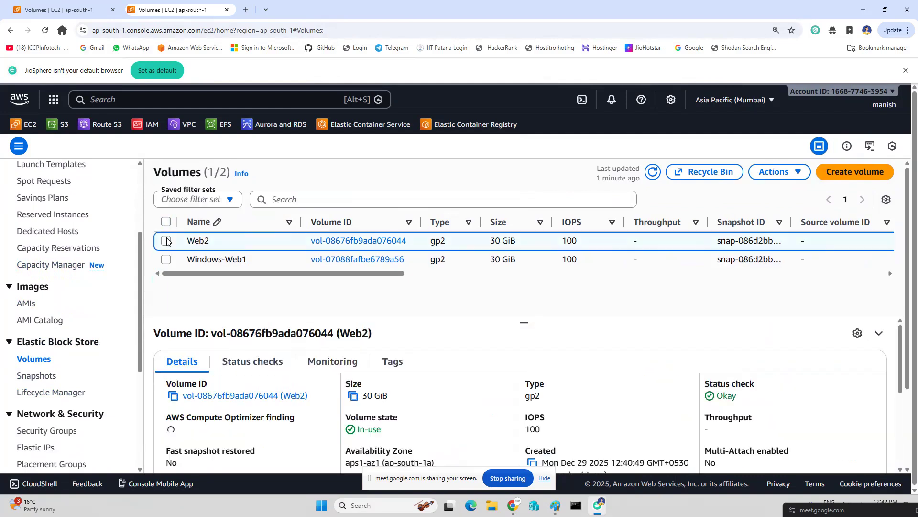
pyautogui.click(779, 173)
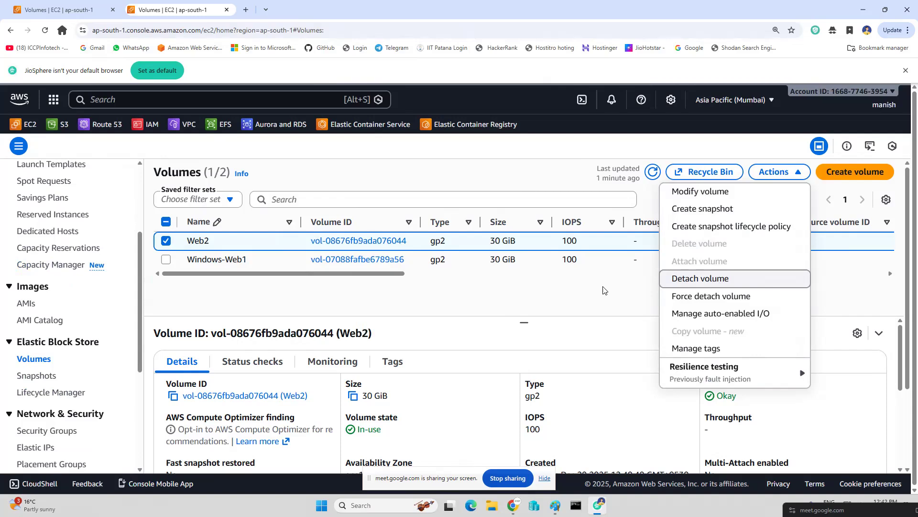
pyautogui.click(504, 299)
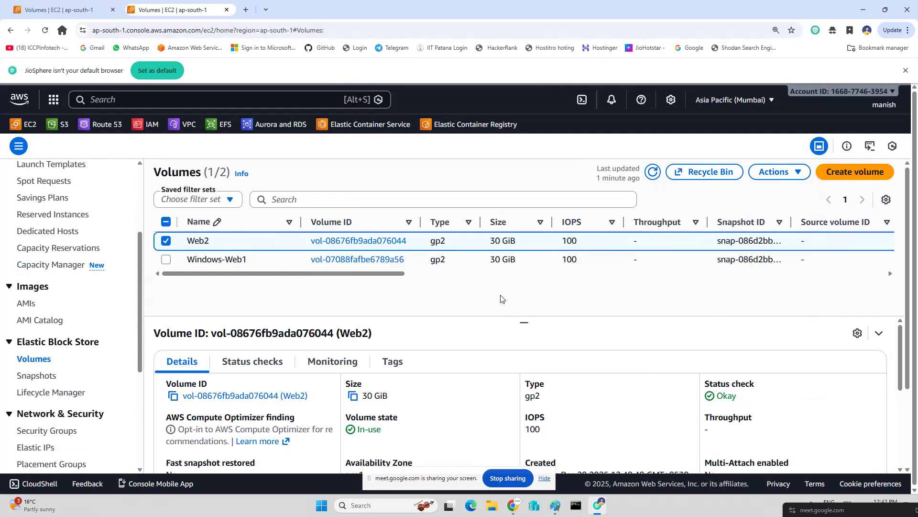
pyautogui.scroll(2, 122, 246)
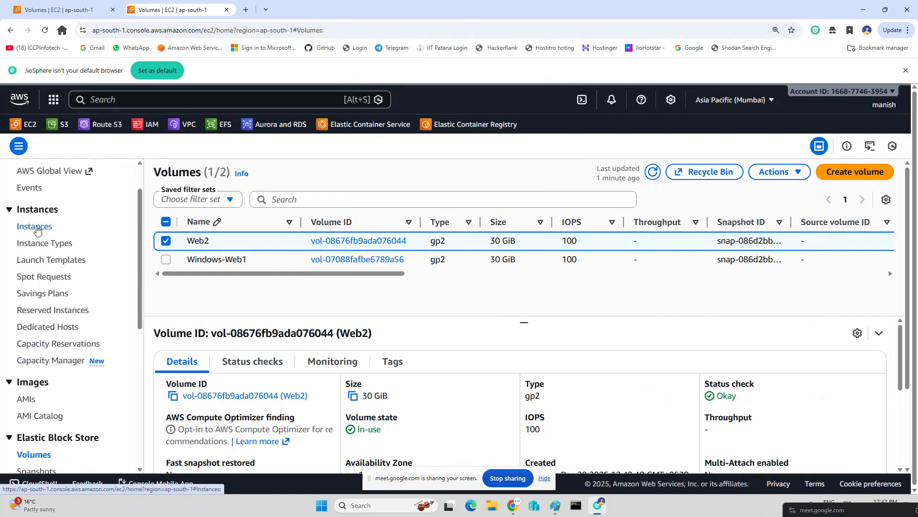
# Detach the 30 GiB Web2 volume vol-08676fb9ada076044 via web2's Storage tab.
pyautogui.click(38, 231)
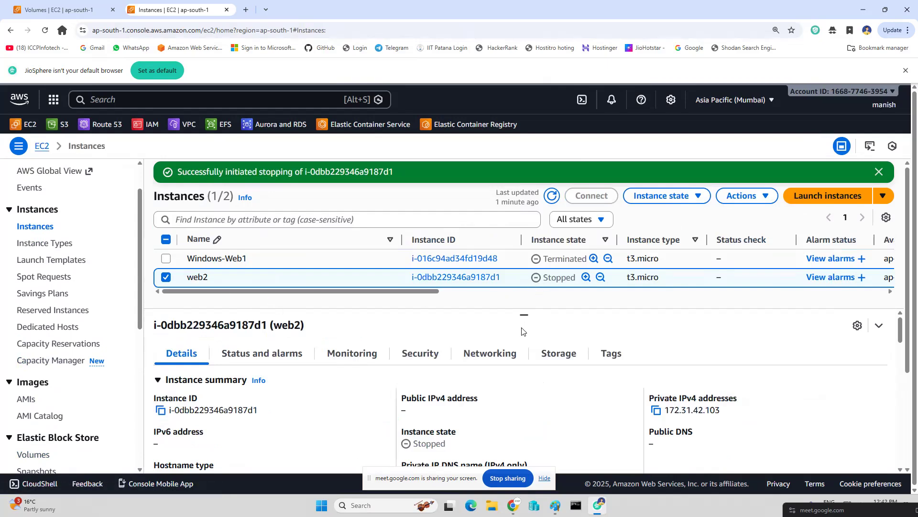
pyautogui.click(568, 358)
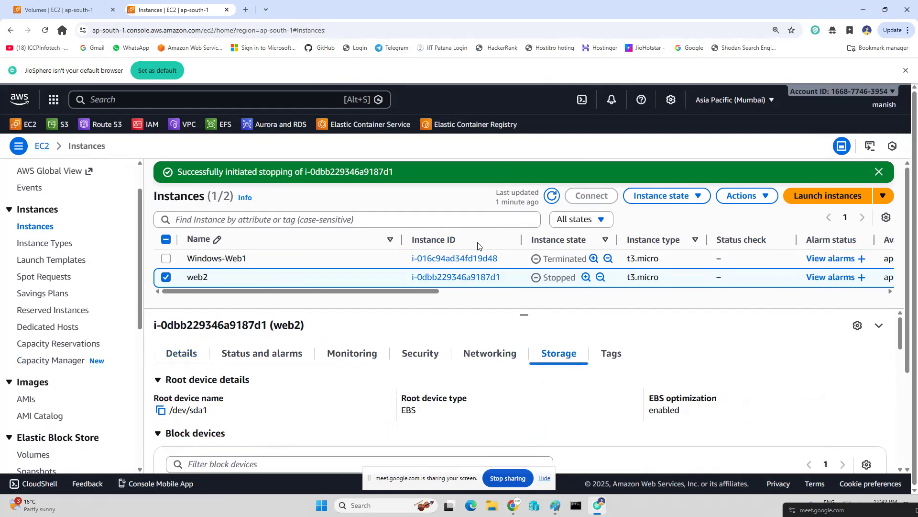
pyautogui.scroll(-1, 447, 369)
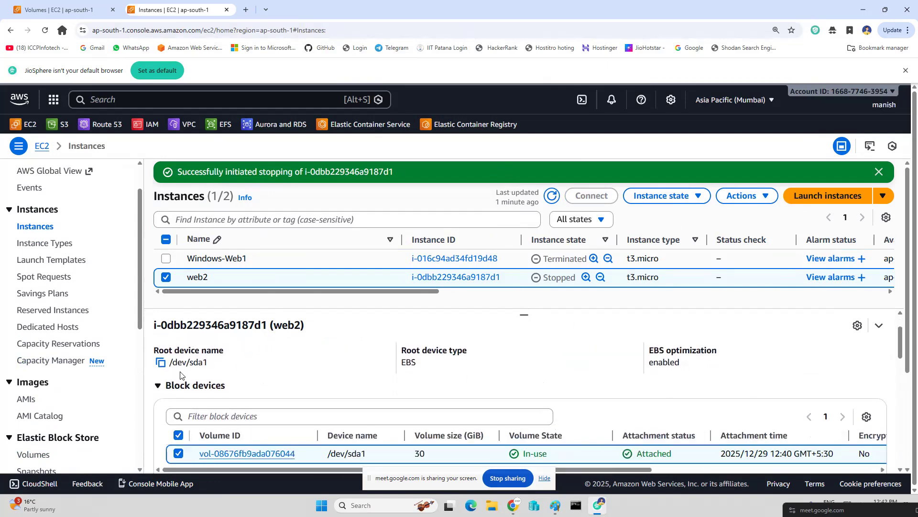
pyautogui.scroll(-1, 368, 342)
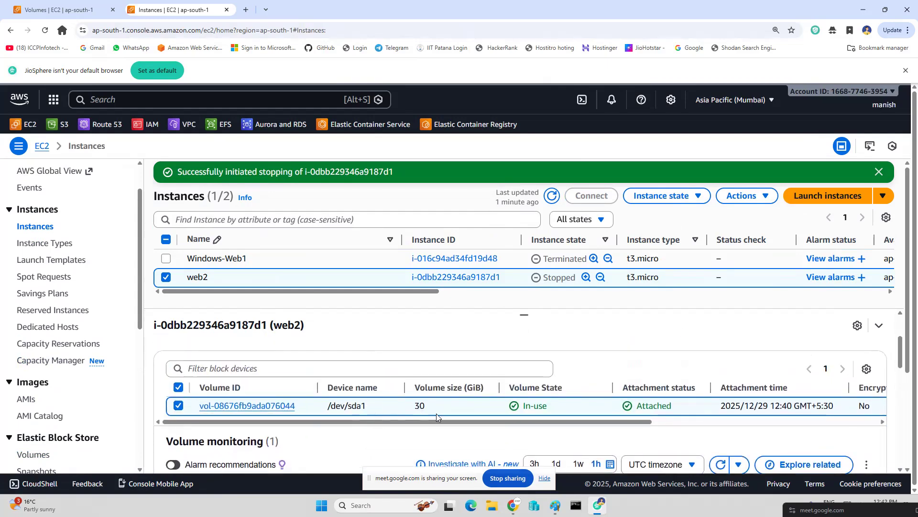
pyautogui.click(247, 406)
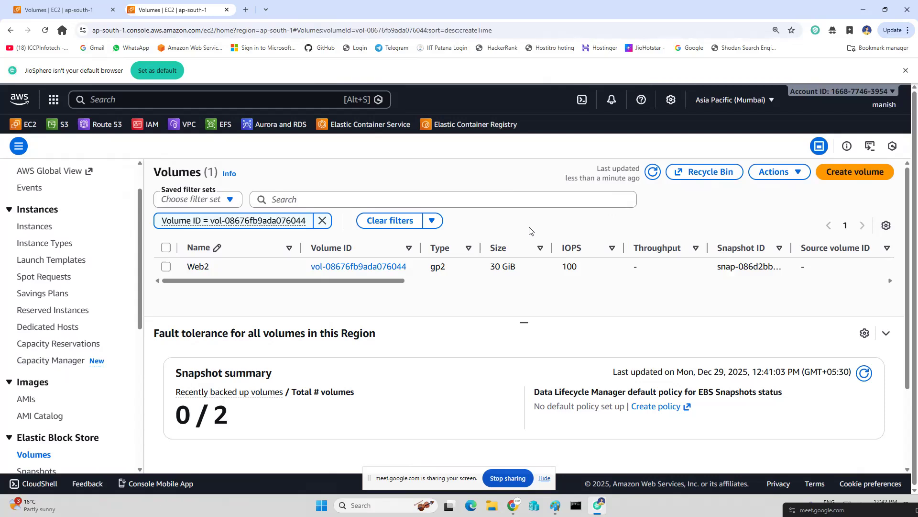
pyautogui.click(166, 267)
pyautogui.click(778, 173)
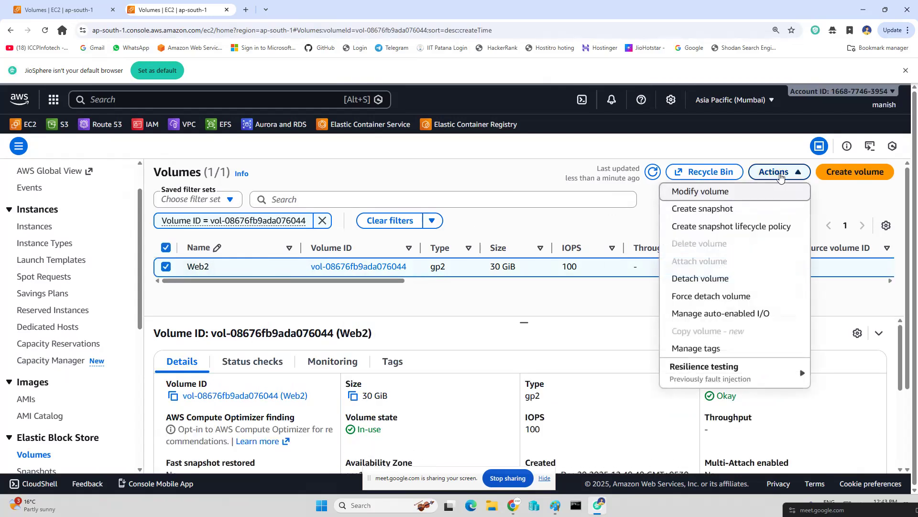
pyautogui.click(716, 279)
pyautogui.click(672, 362)
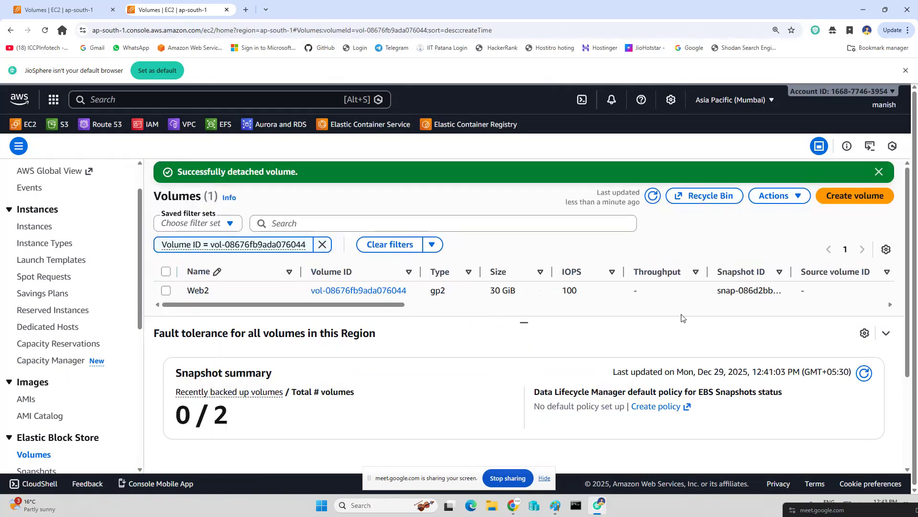
# Refresh the volume lists in both tabs to confirm both volumes are Available.
pyautogui.click(653, 195)
pyautogui.click(64, 9)
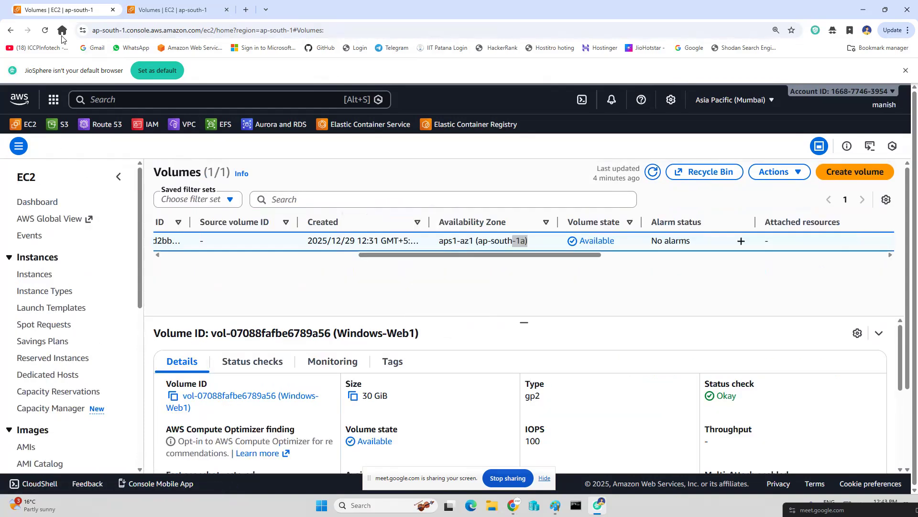
pyautogui.click(653, 172)
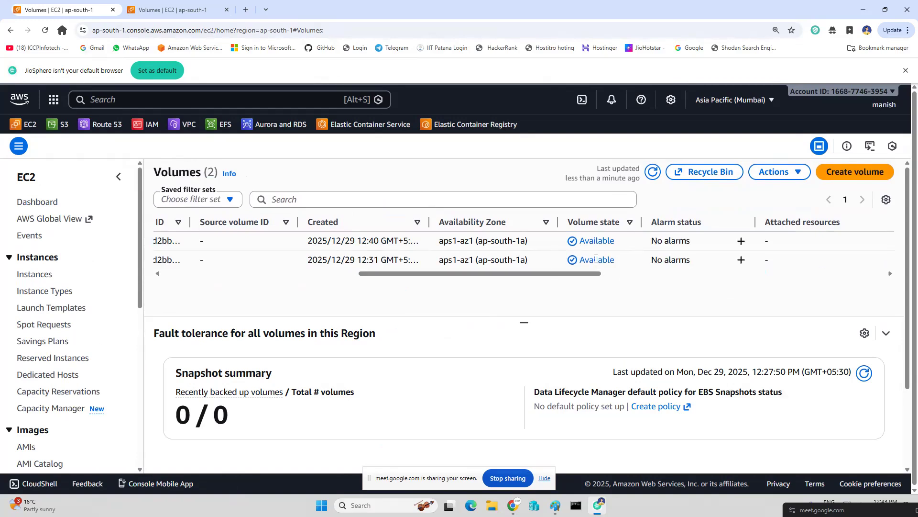
pyautogui.click(168, 11)
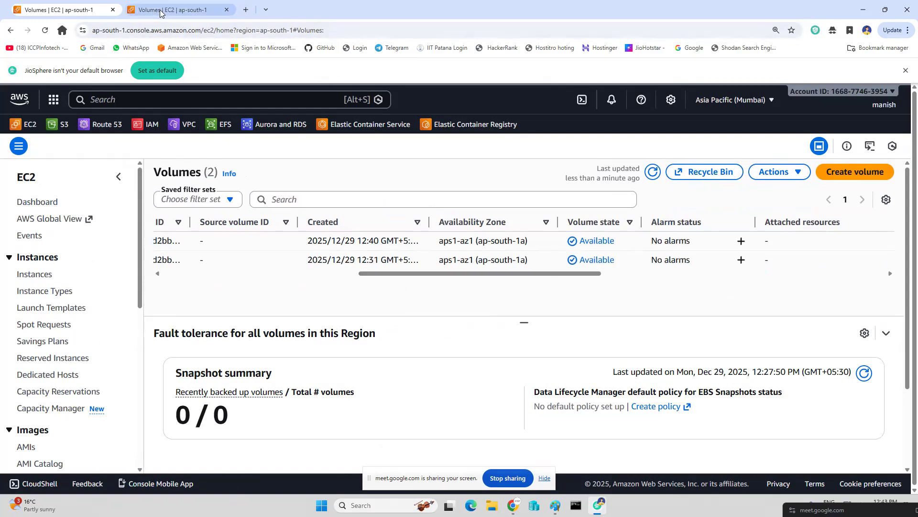
# Try starting web2, which fails without a root volume, then return to Volumes.
pyautogui.click(31, 228)
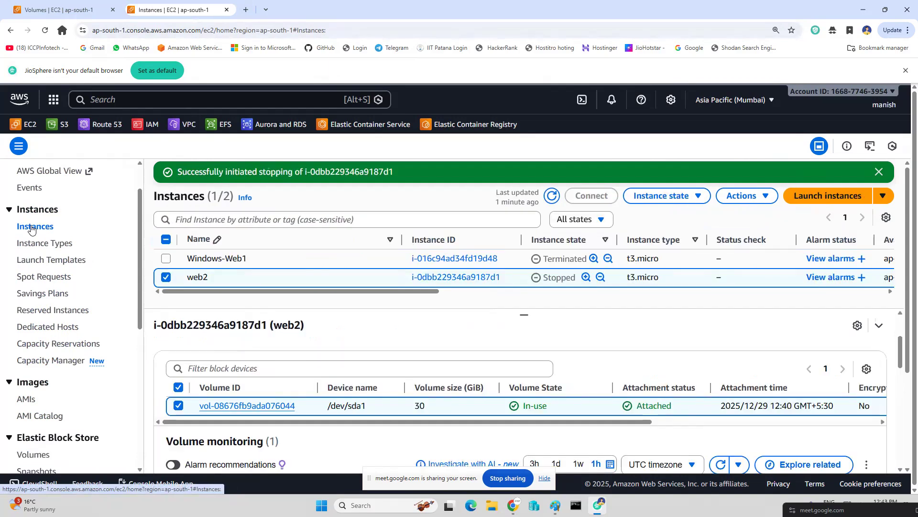
pyautogui.click(552, 196)
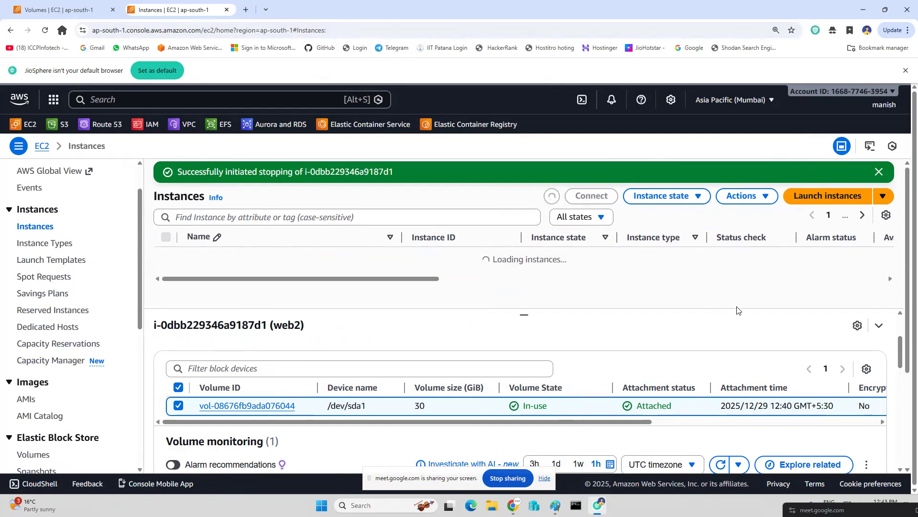
pyautogui.click(549, 198)
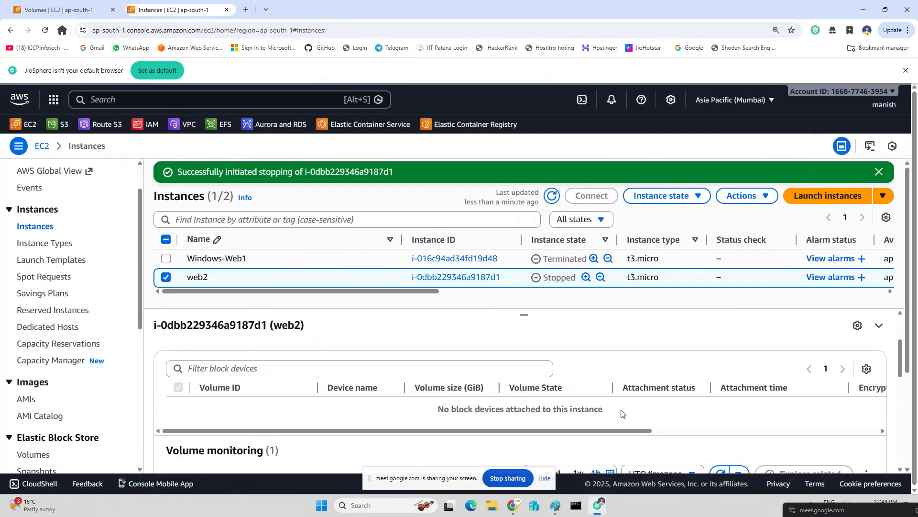
pyautogui.click(660, 201)
pyautogui.click(655, 234)
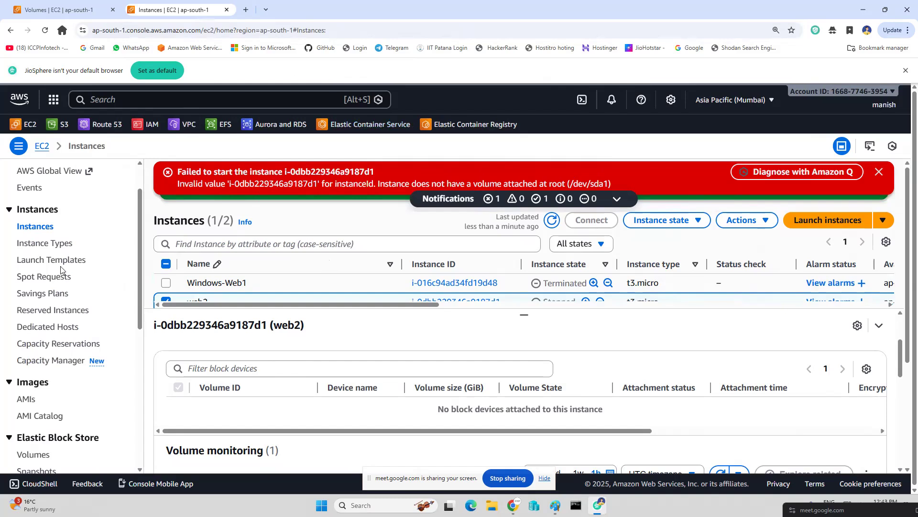
pyautogui.click(65, 10)
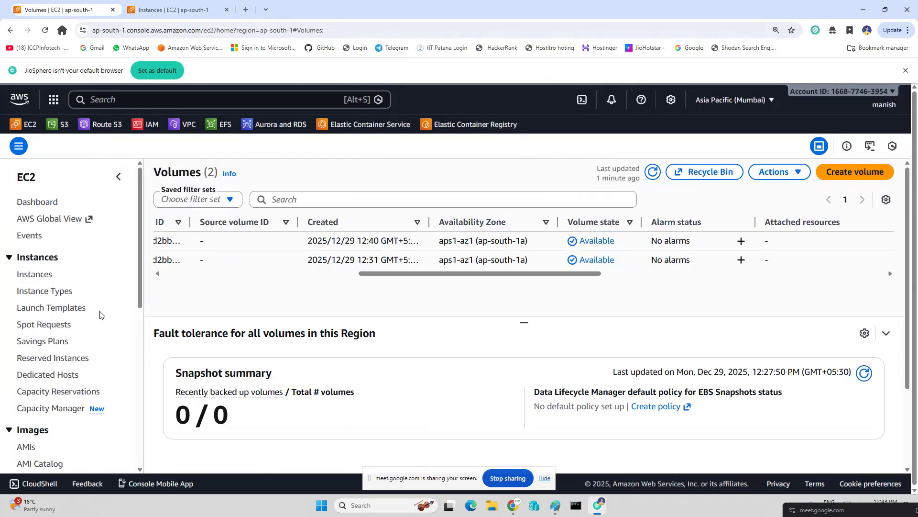
# Attach Windows-Web1 (vol-07088fafbe6789a56) to web2 as device /dev/sda1.
pyautogui.scroll(-2, 56, 292)
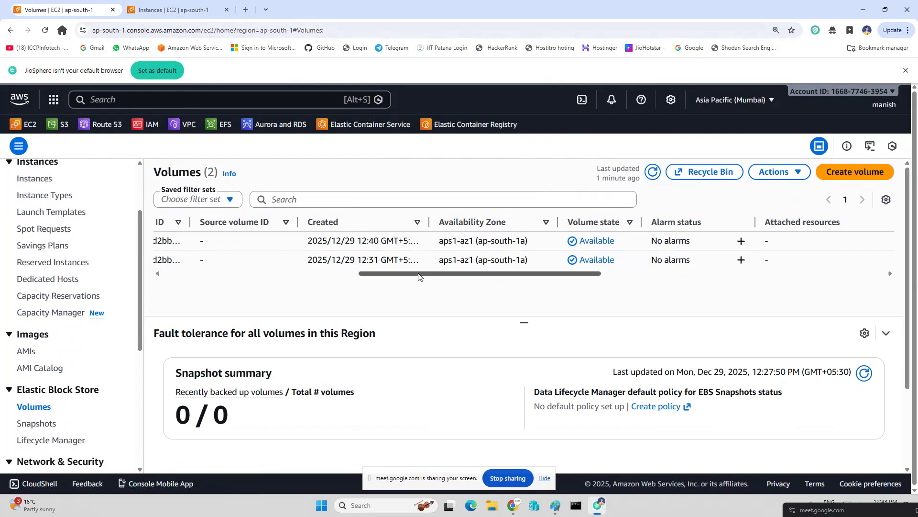
pyautogui.moveTo(420, 273); pyautogui.dragTo(208, 271)
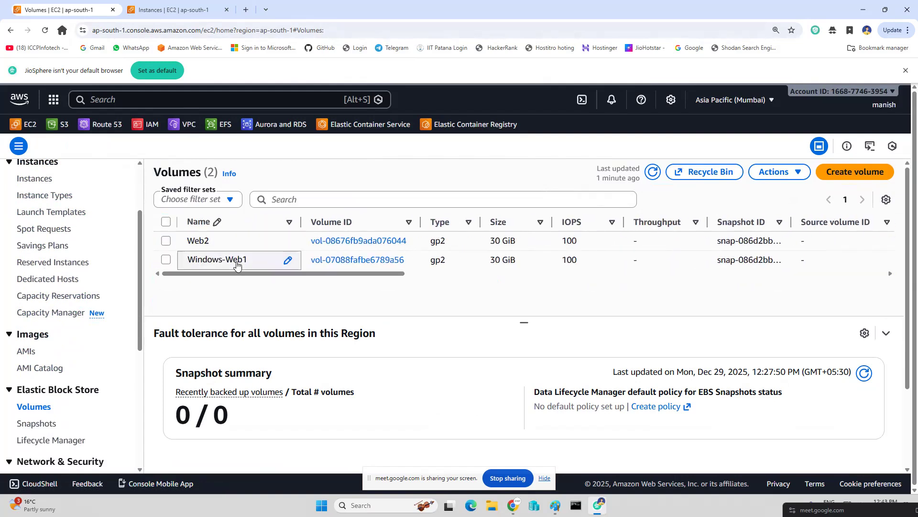
pyautogui.click(165, 260)
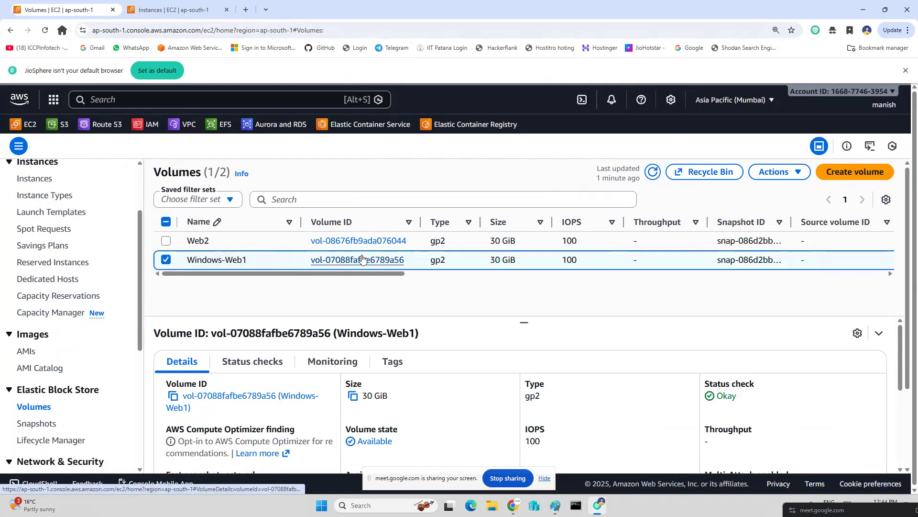
pyautogui.click(786, 176)
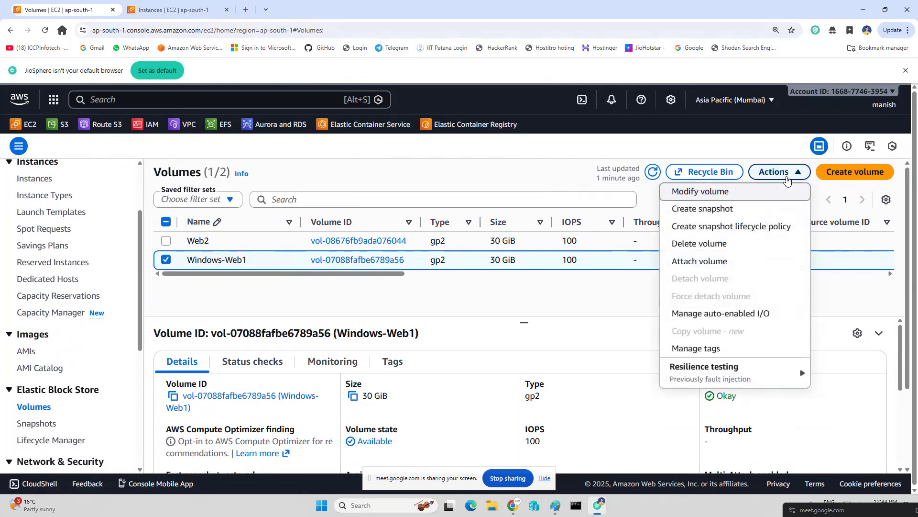
pyautogui.click(698, 261)
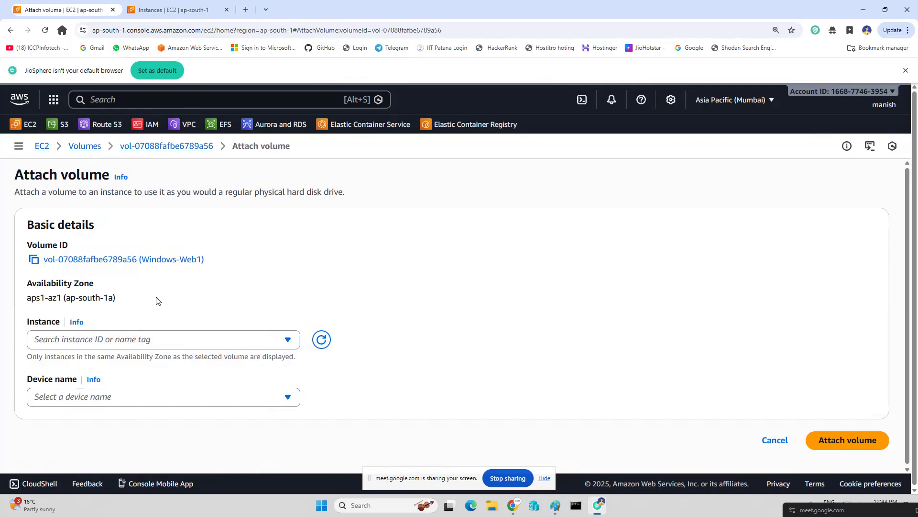
pyautogui.click(139, 337)
pyautogui.click(98, 380)
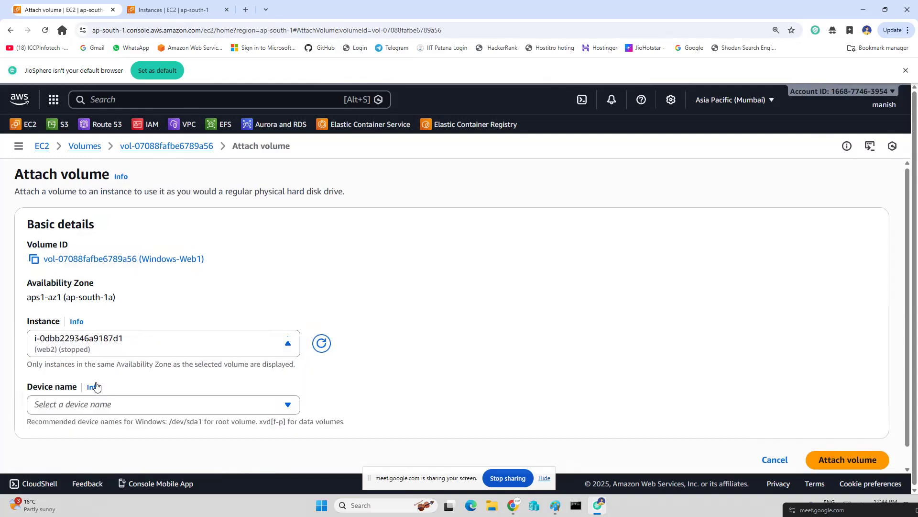
pyautogui.click(132, 406)
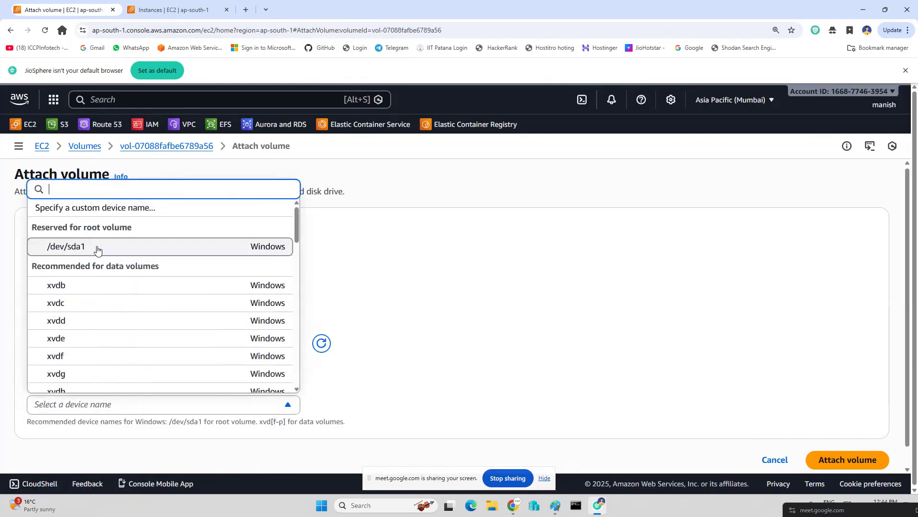
pyautogui.click(120, 249)
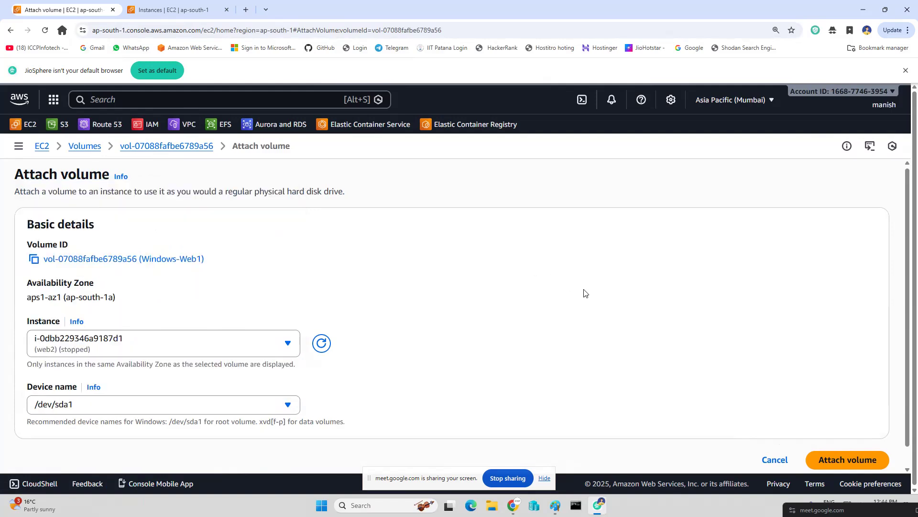
pyautogui.scroll(-1, 586, 294)
pyautogui.click(848, 439)
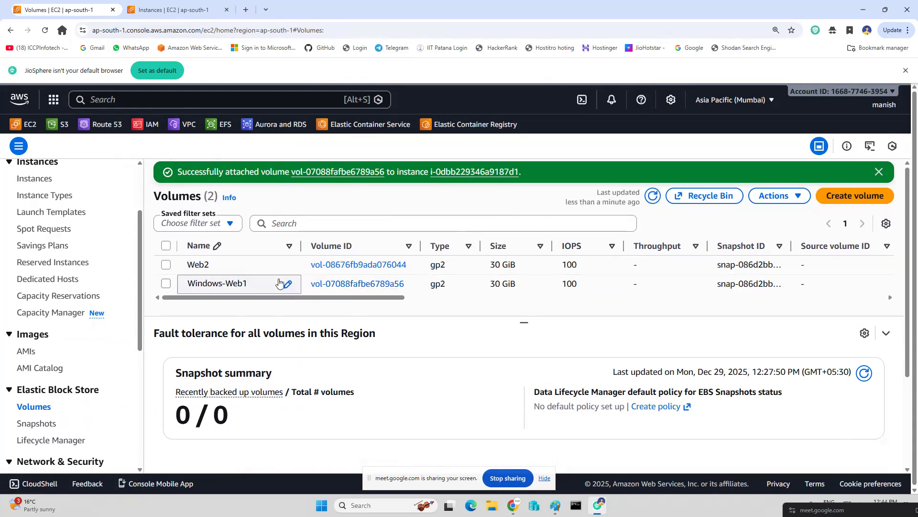
# Dismiss the earlier start error and start web2.
pyautogui.click(155, 11)
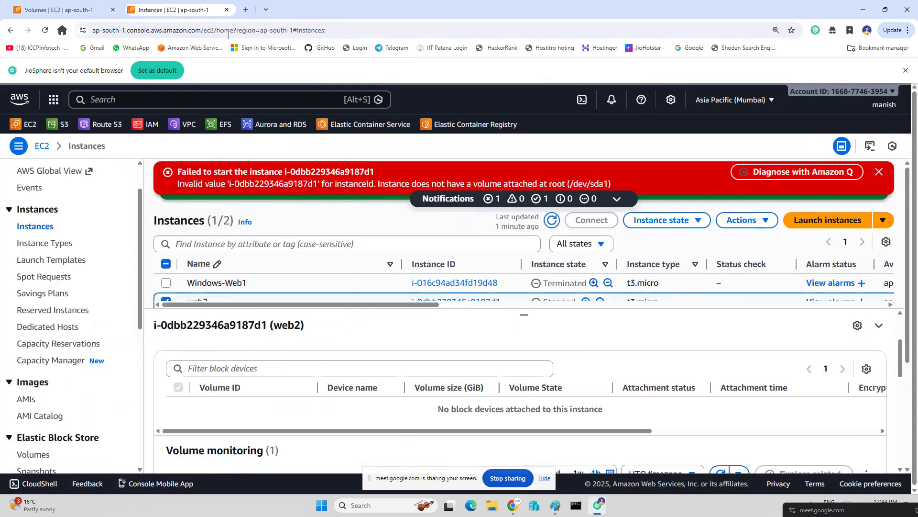
pyautogui.click(878, 171)
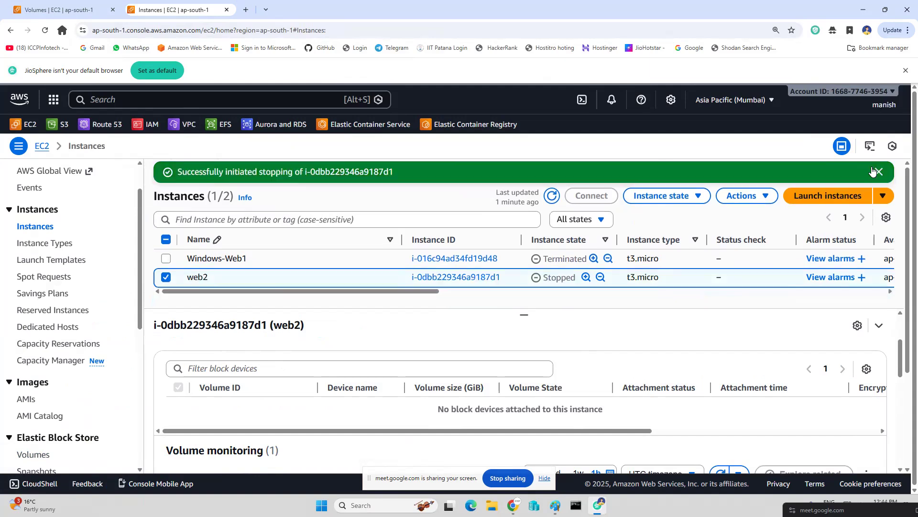
pyautogui.click(551, 197)
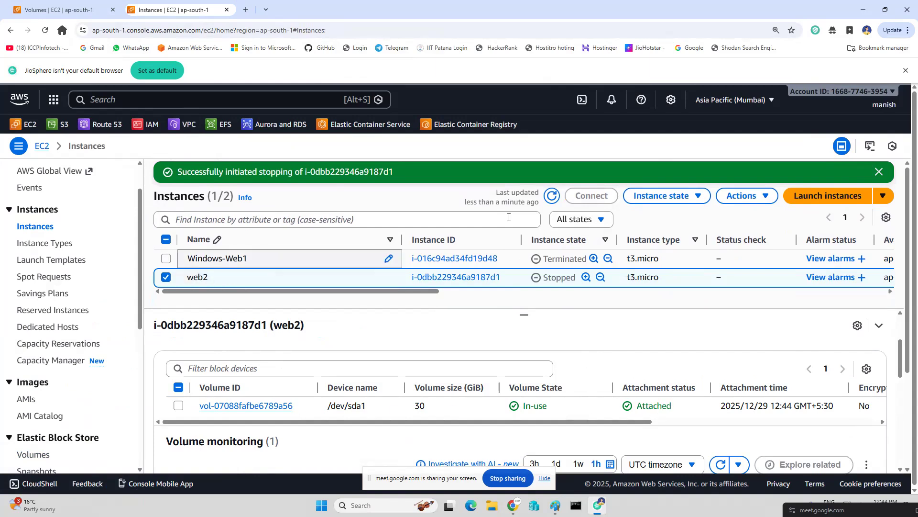
pyautogui.click(650, 196)
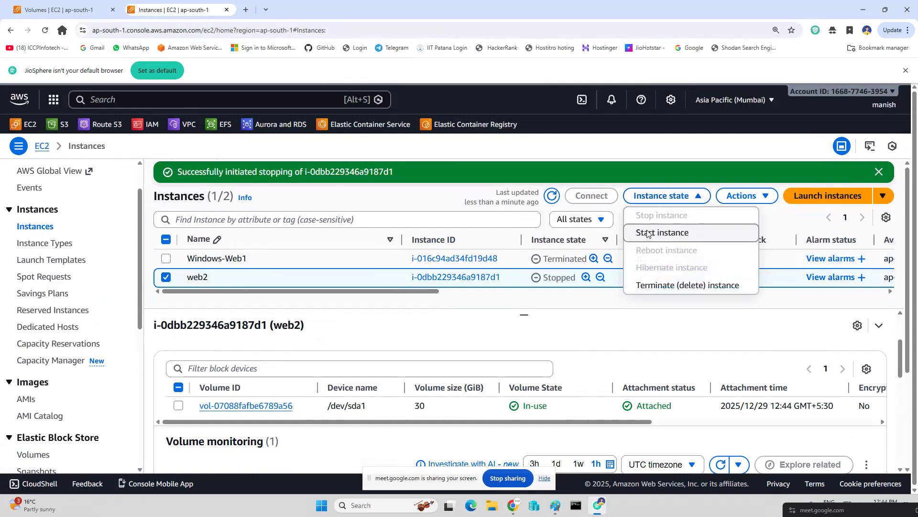
pyautogui.click(649, 232)
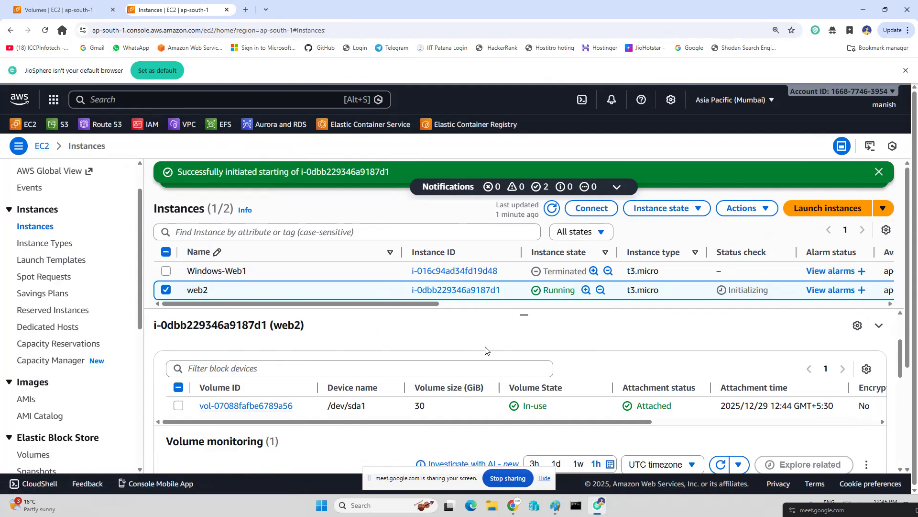
# Copy web2's public IPv4 address 13.235.135.98 from its Details panel.
pyautogui.click(879, 326)
pyautogui.scroll(-1, 529, 382)
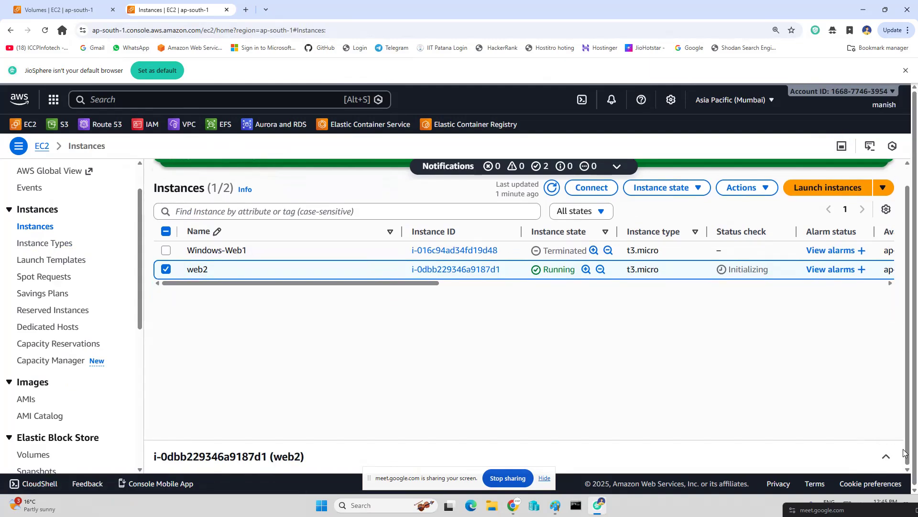
pyautogui.click(884, 456)
pyautogui.scroll(-2, 390, 382)
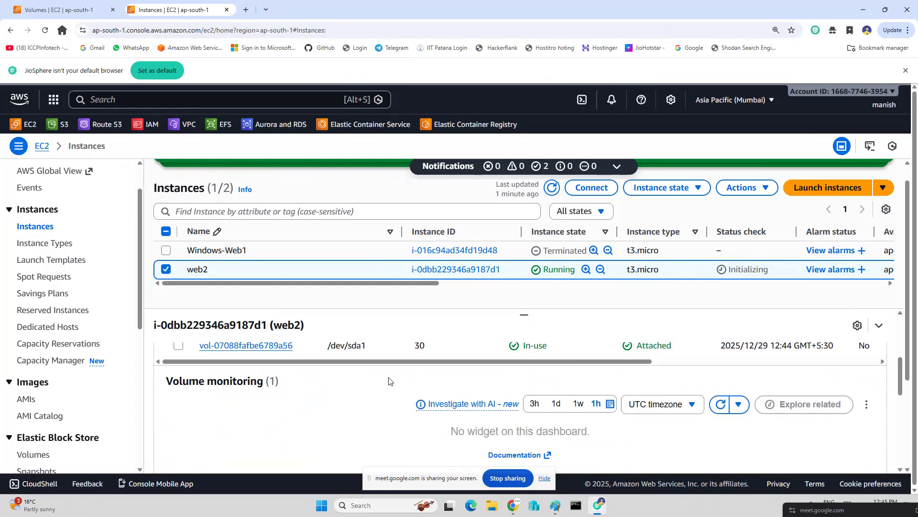
pyautogui.scroll(3, 390, 381)
pyautogui.scroll(1, 389, 381)
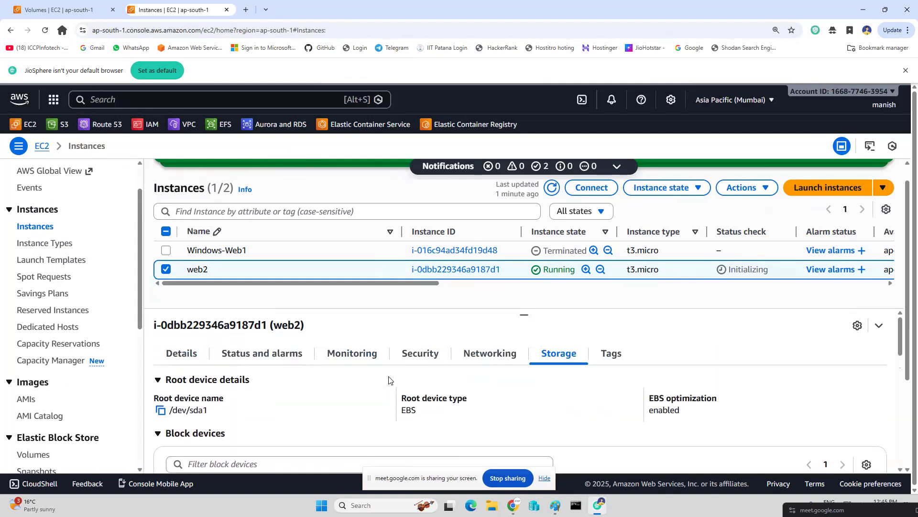
pyautogui.click(168, 356)
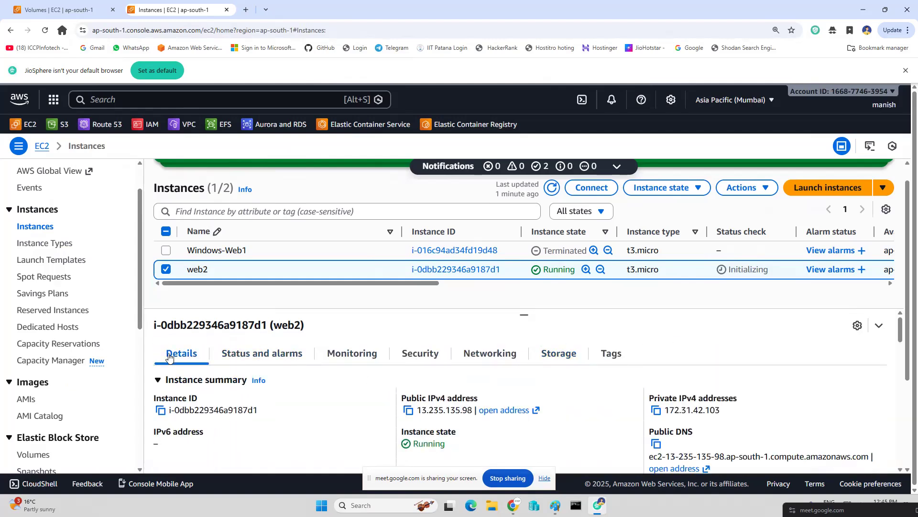
pyautogui.click(408, 411)
# Connect via Remote Desktop to 13.235.135.98 with the administrator password, accepting the certificate.
pyautogui.click(363, 506)
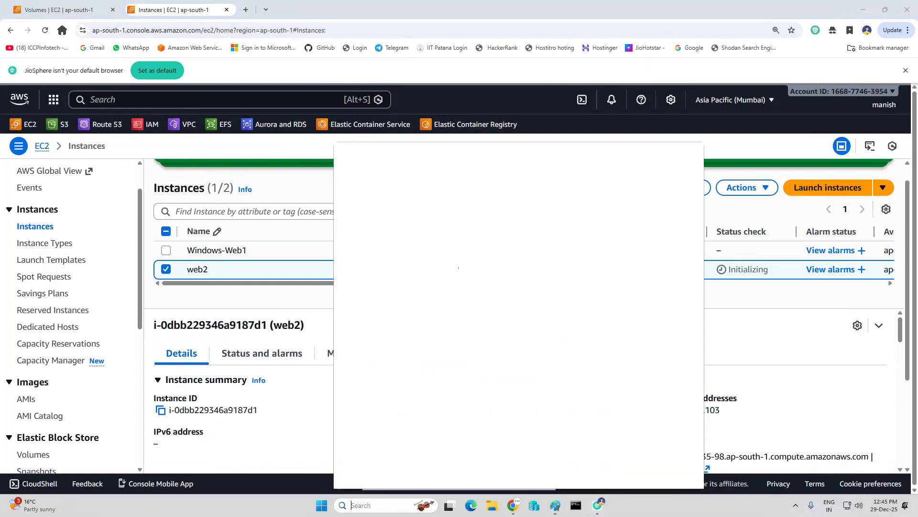
pyautogui.write('remote Desktop Connectio')
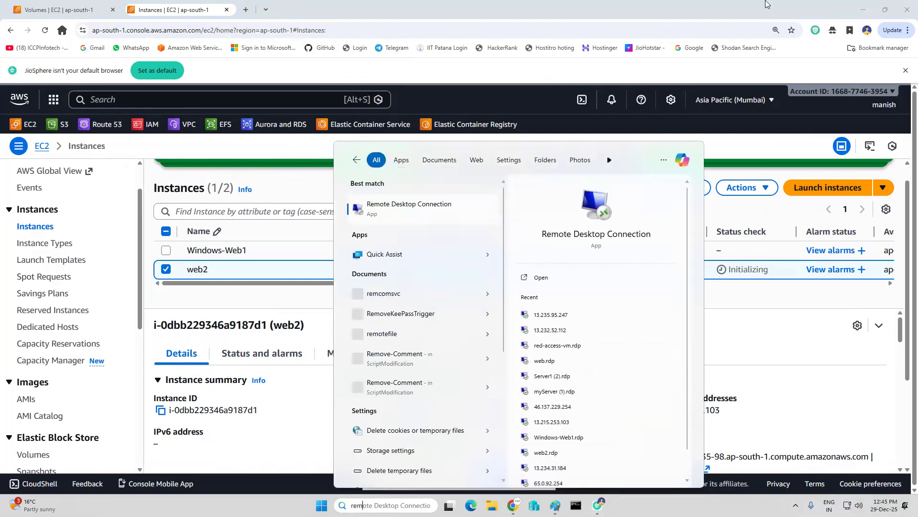
pyautogui.click(402, 210)
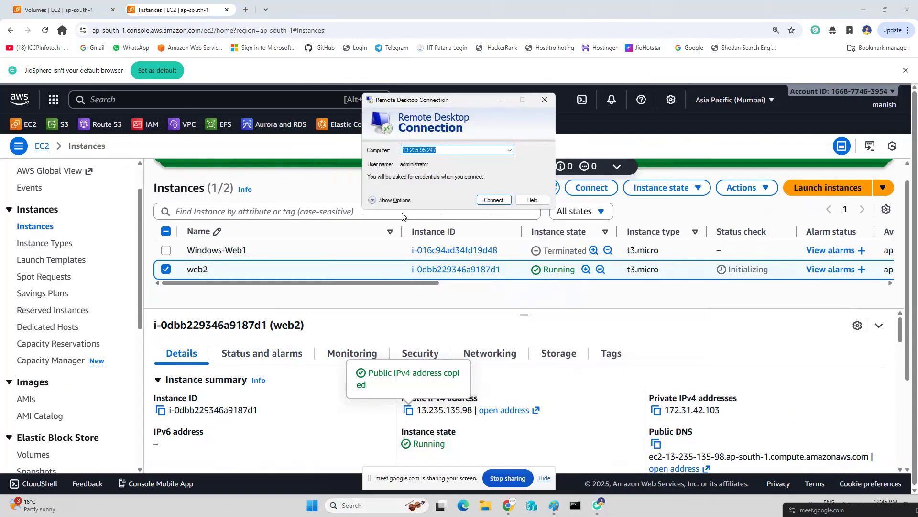
pyautogui.hotkey('ctrl', 'v')
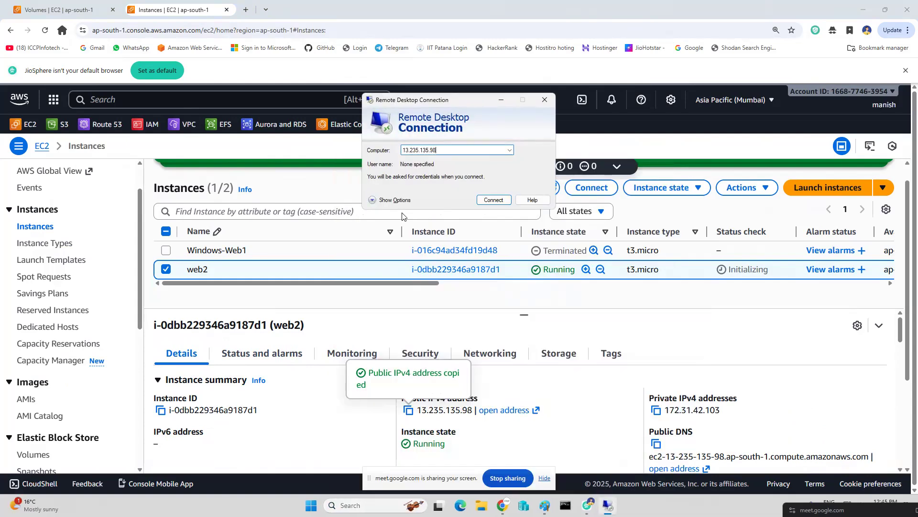
pyautogui.press('Return')
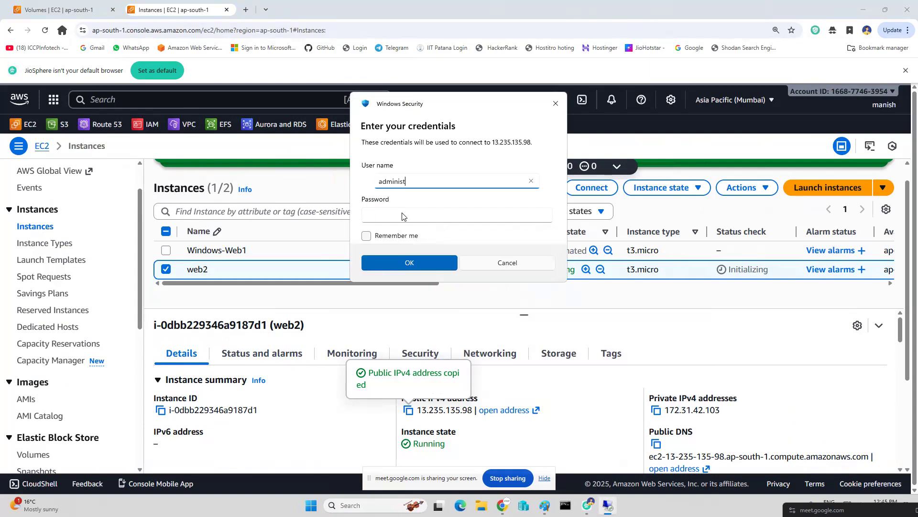
pyautogui.click(402, 217)
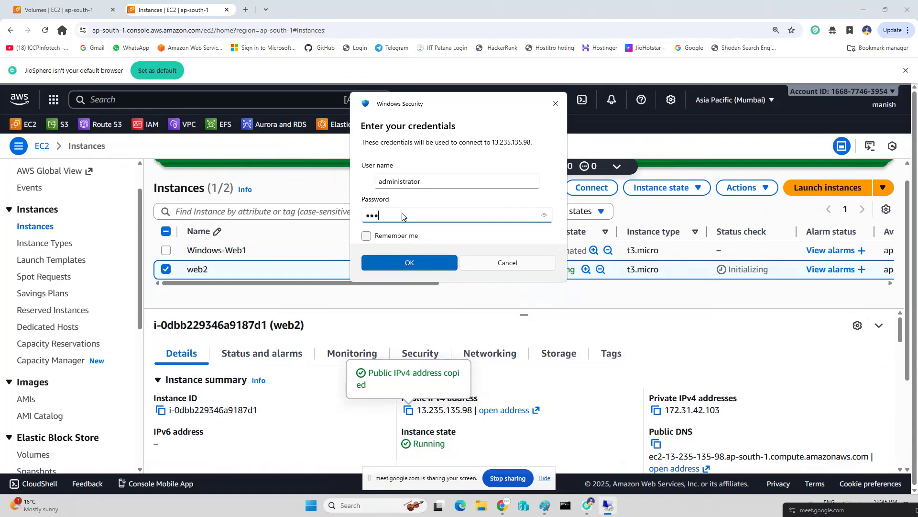
pyautogui.press('Return')
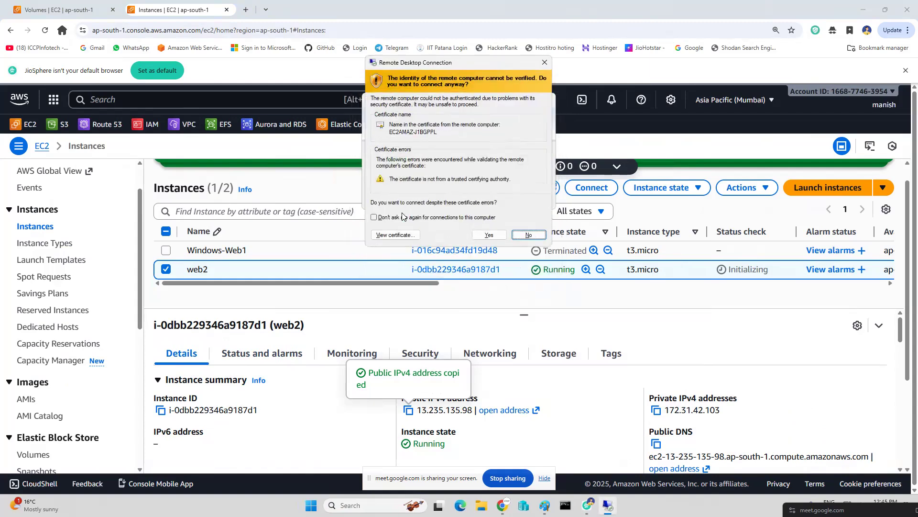
pyautogui.click(489, 235)
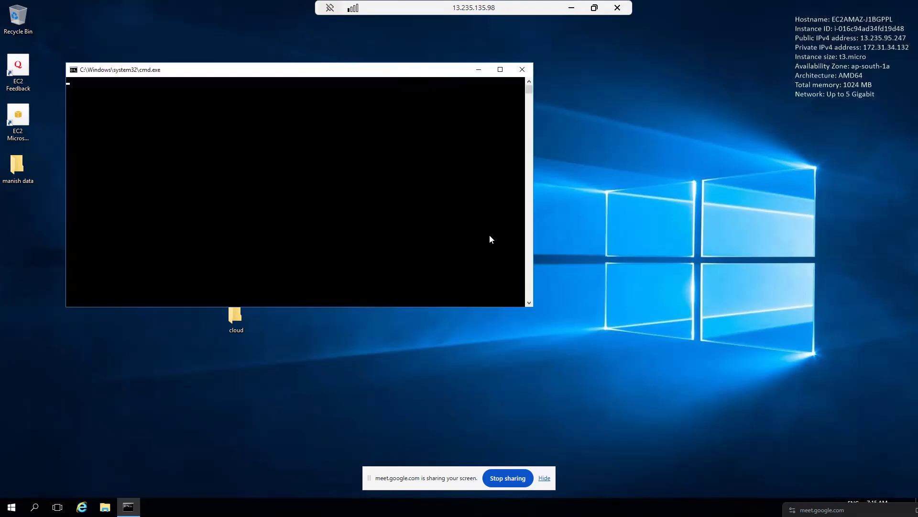
# Check Disk Management on web2, showing only a 30 GB C: drive, then minimize the session.
pyautogui.click(571, 8)
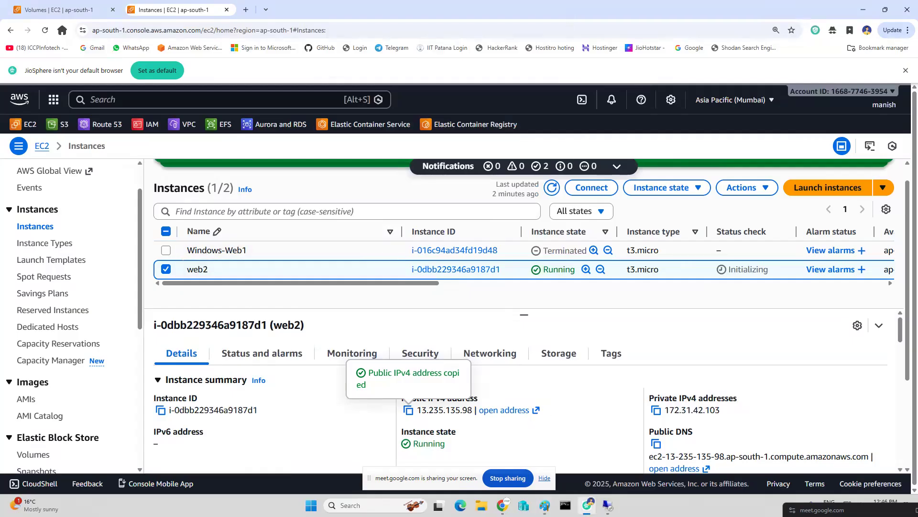
pyautogui.click(608, 505)
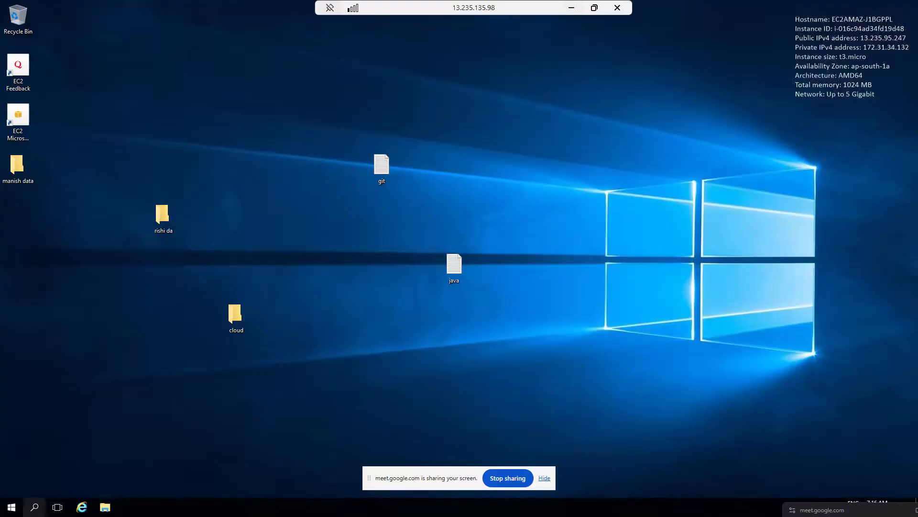
pyautogui.rightClick(12, 507)
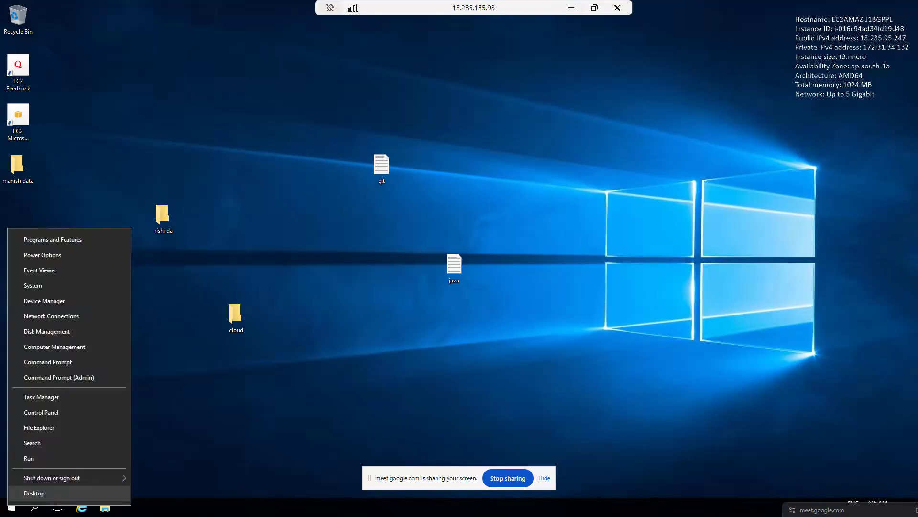
pyautogui.click(42, 332)
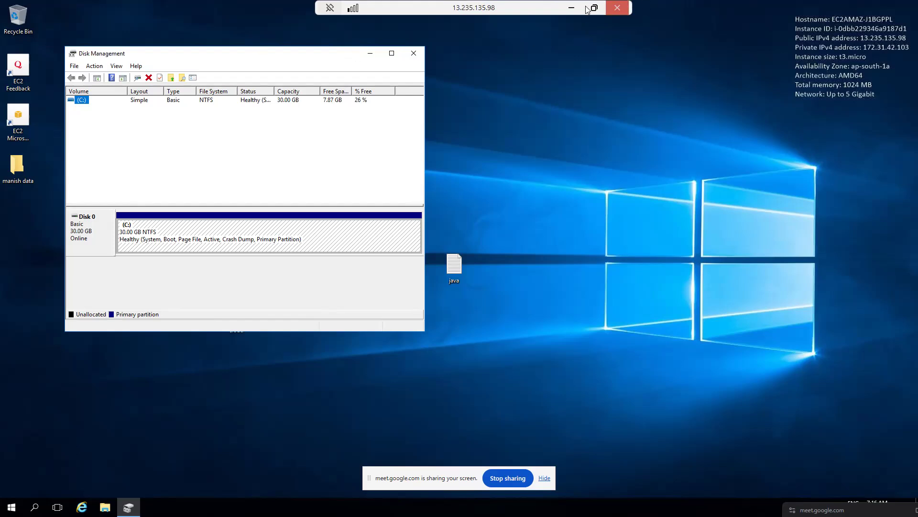
pyautogui.click(569, 10)
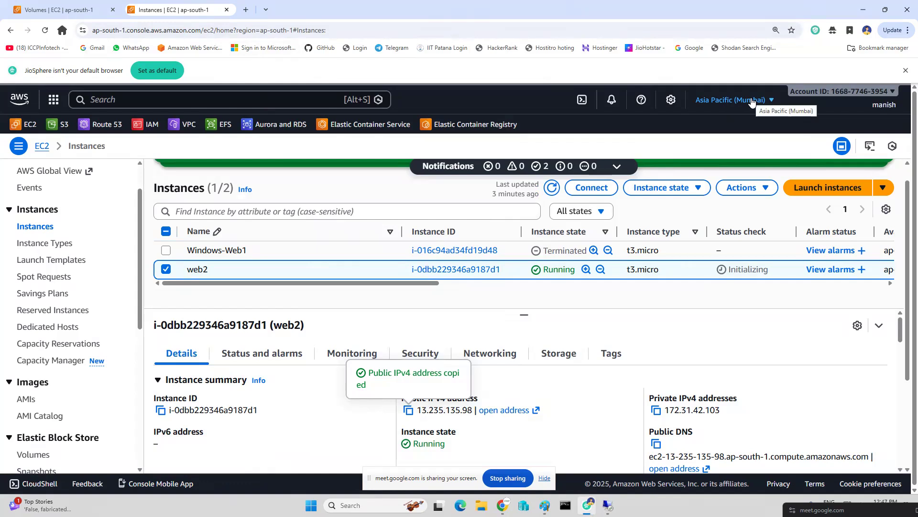
# Copy the ap-south-1a availability zone and show all volumes in the EBS Volumes list.
pyautogui.moveTo(382, 283); pyautogui.dragTo(498, 287)
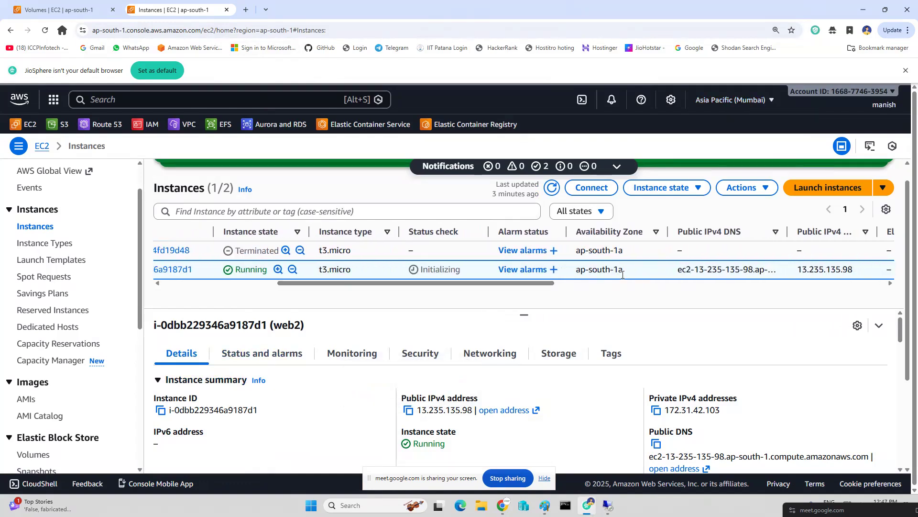
pyautogui.moveTo(575, 270); pyautogui.dragTo(623, 271)
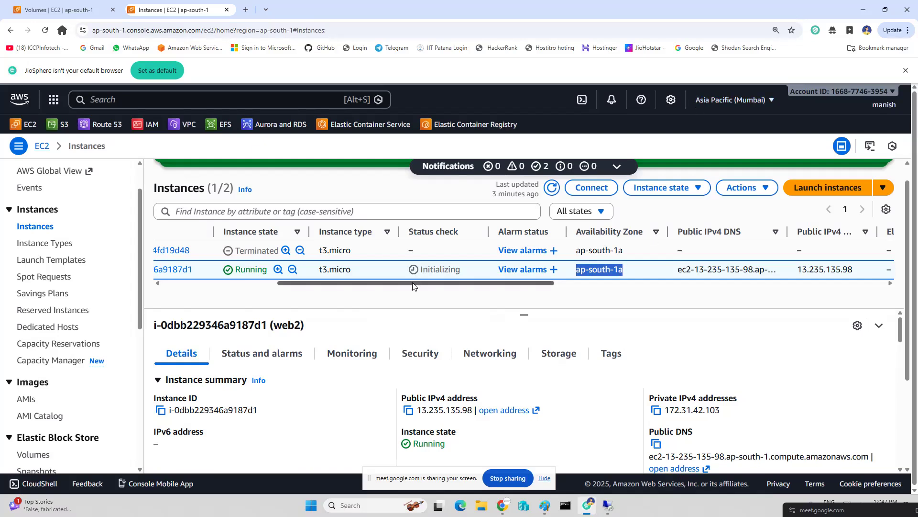
pyautogui.moveTo(414, 286); pyautogui.dragTo(287, 287)
pyautogui.scroll(-2, 26, 373)
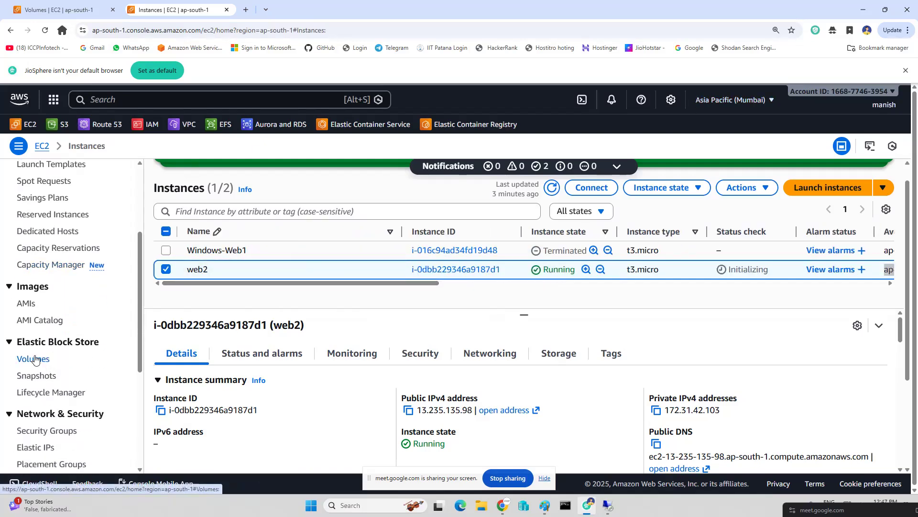
pyautogui.click(35, 359)
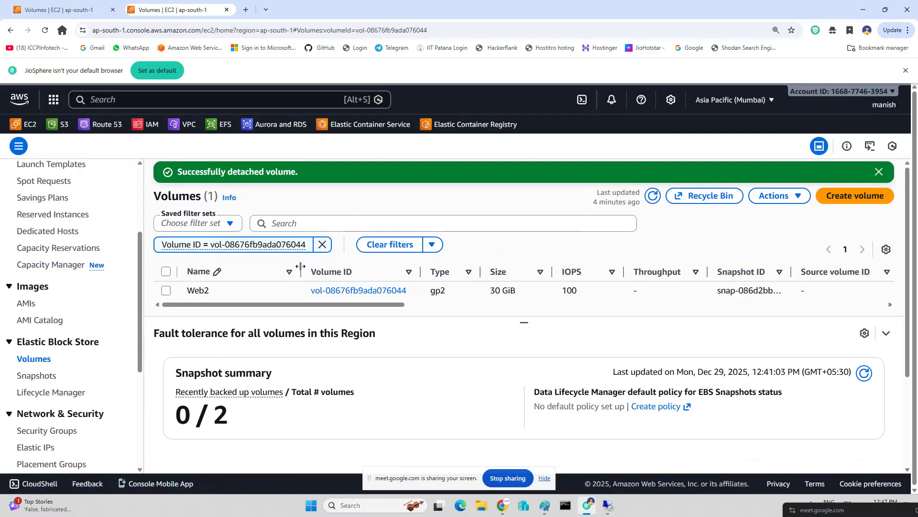
pyautogui.click(322, 244)
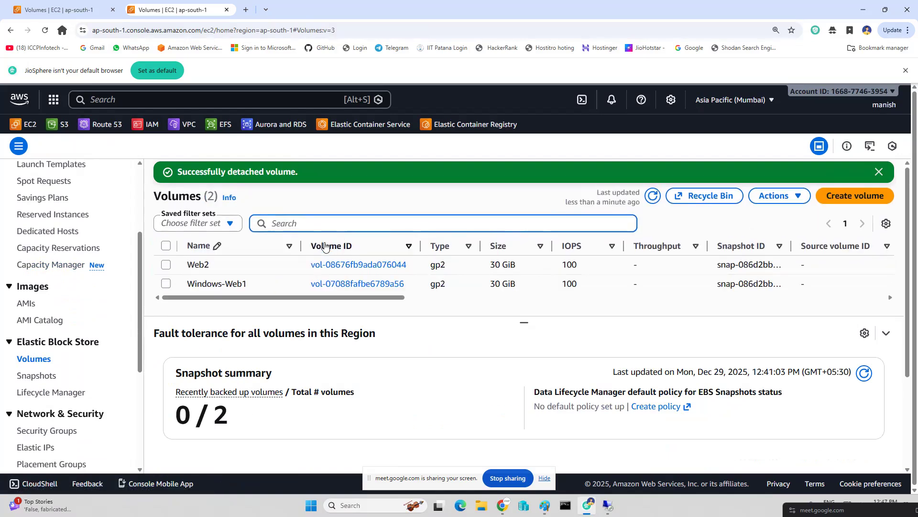
pyautogui.click(387, 302)
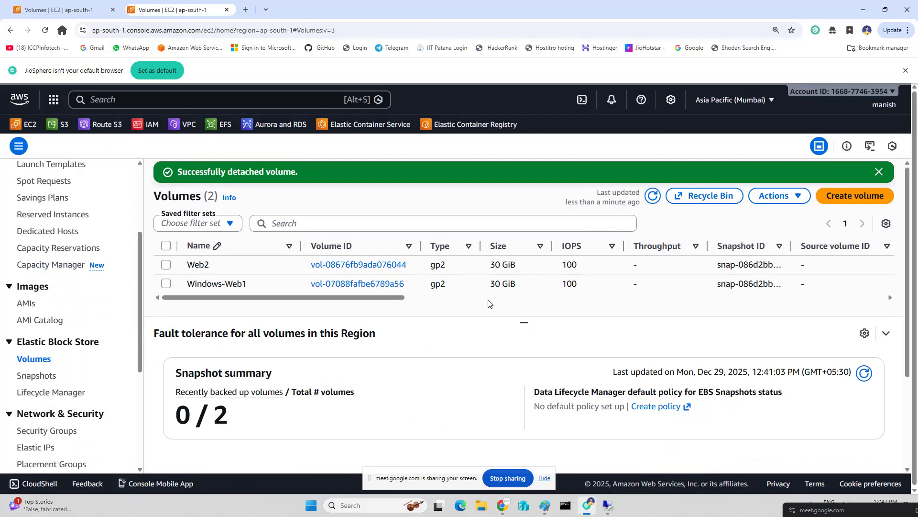
pyautogui.moveTo(397, 297); pyautogui.dragTo(335, 301)
# Delete the Web2 volume vol-08676fb9ada076044, confirming with 'delete'.
pyautogui.click(167, 266)
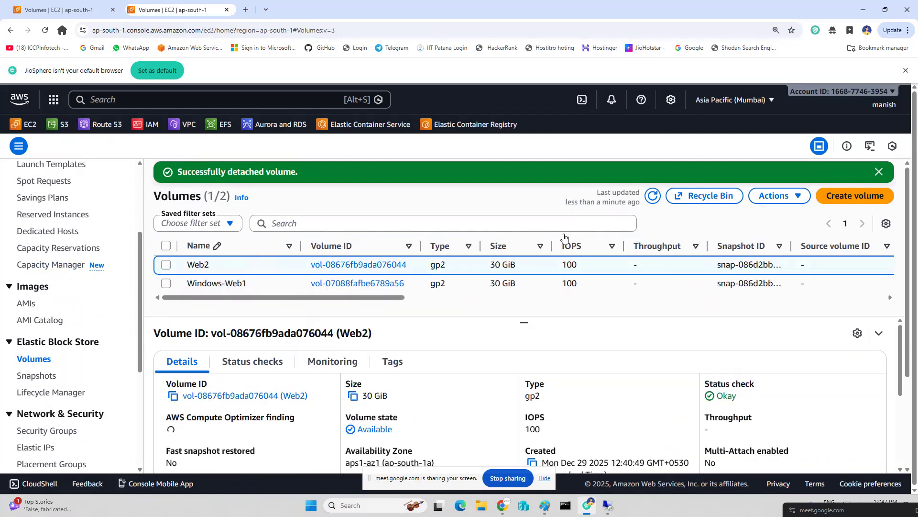
pyautogui.click(779, 195)
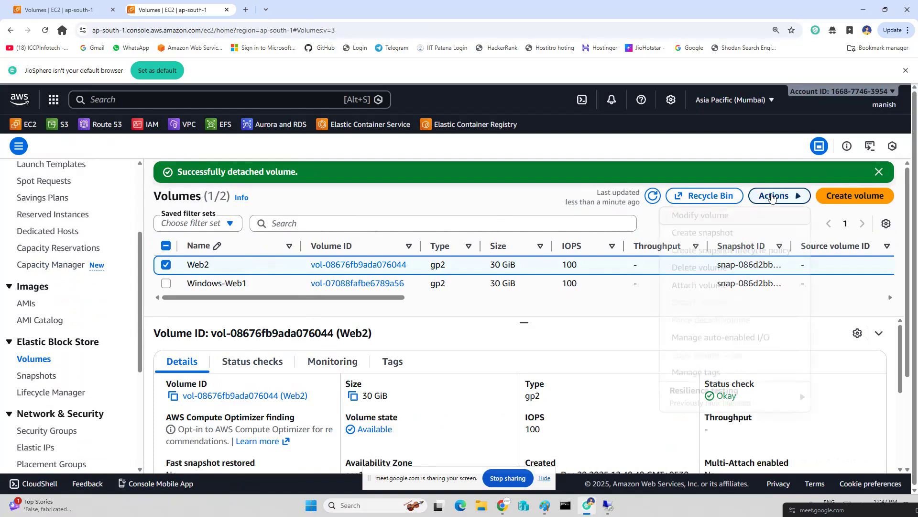
pyautogui.click(677, 267)
pyautogui.click(429, 353)
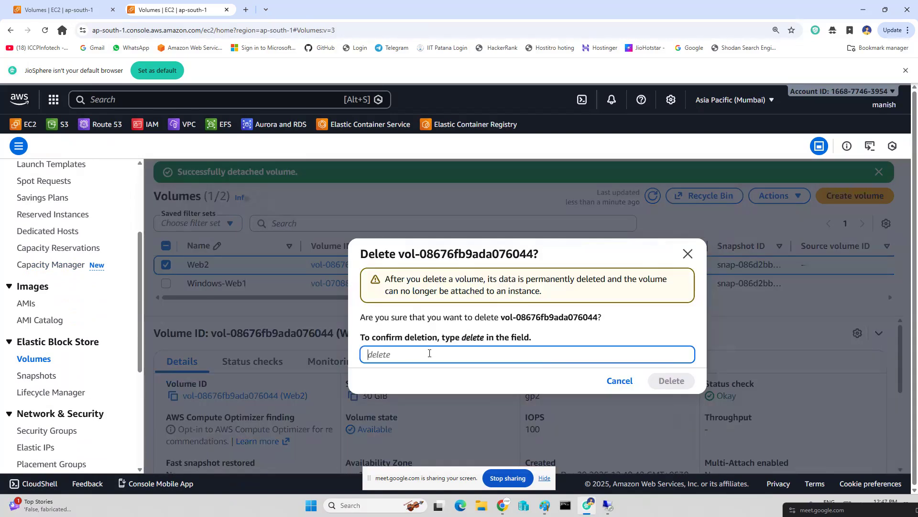
pyautogui.write('delete')
pyautogui.click(682, 379)
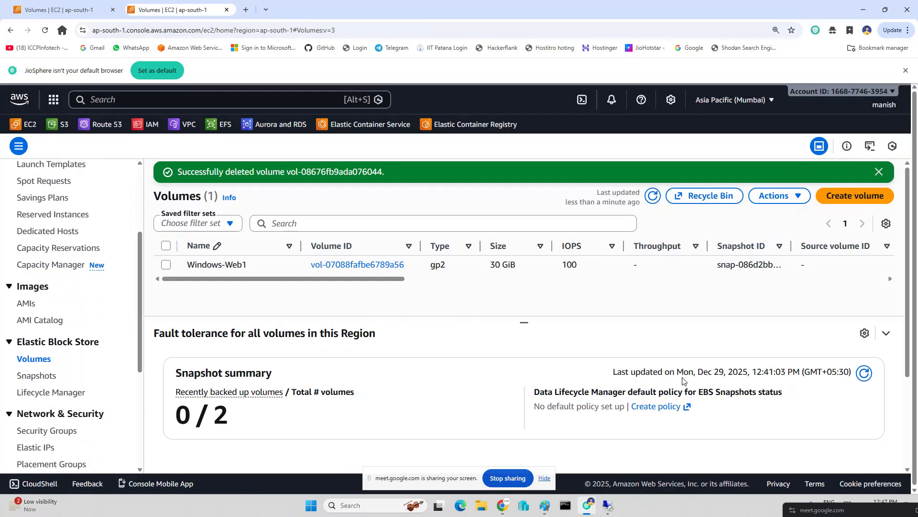
pyautogui.click(845, 197)
# Keep General Purpose SSD (gp3) as the new volume's type.
pyautogui.click(158, 264)
pyautogui.scroll(-2, 160, 343)
pyautogui.scroll(2, 161, 343)
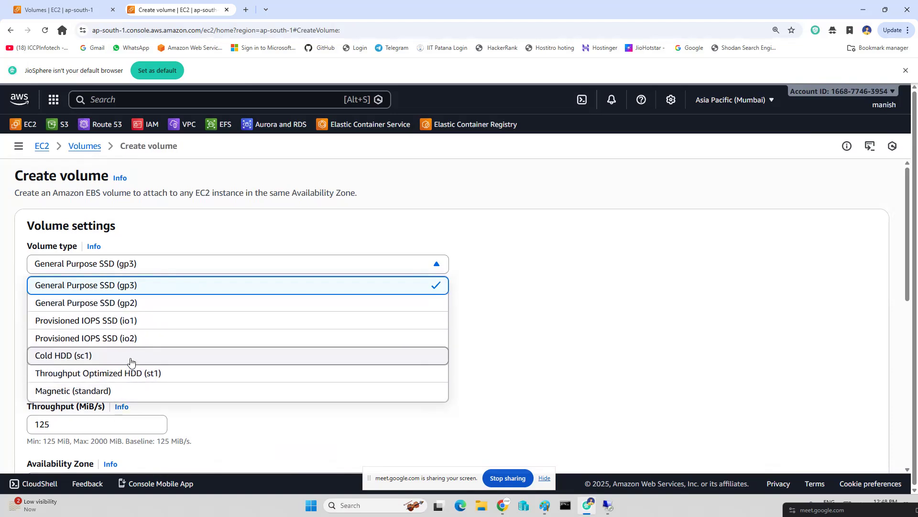
pyautogui.click(646, 305)
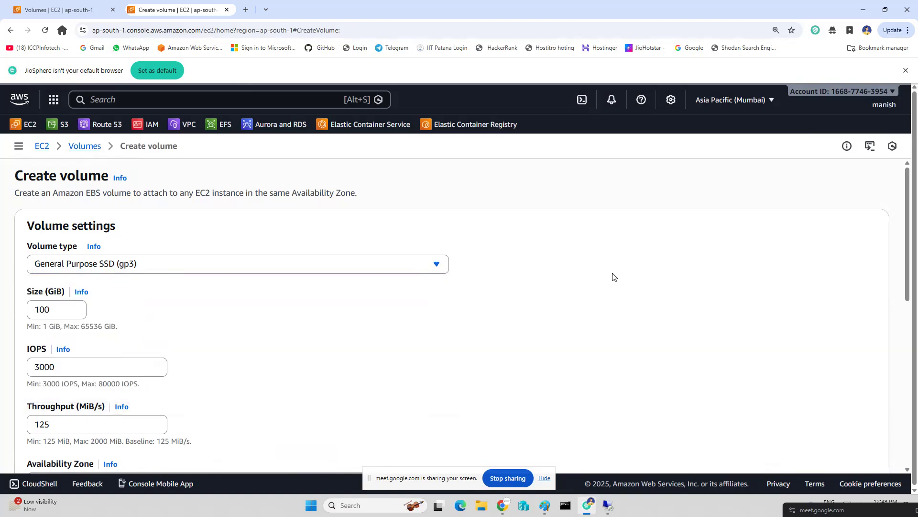
pyautogui.scroll(-2, 145, 307)
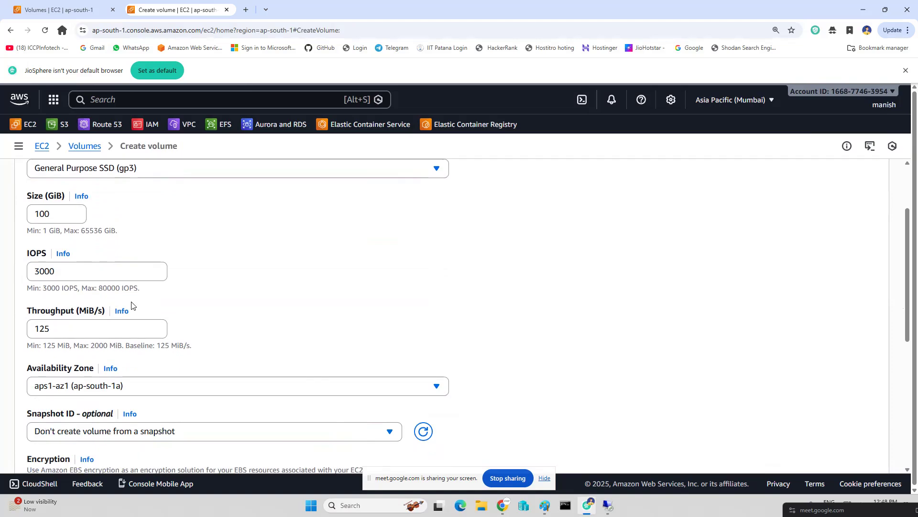
pyautogui.scroll(2, 132, 306)
# Set the size to 2 GiB and IOPS to 3000, then create the volume.
pyautogui.moveTo(52, 309); pyautogui.dragTo(0, 307)
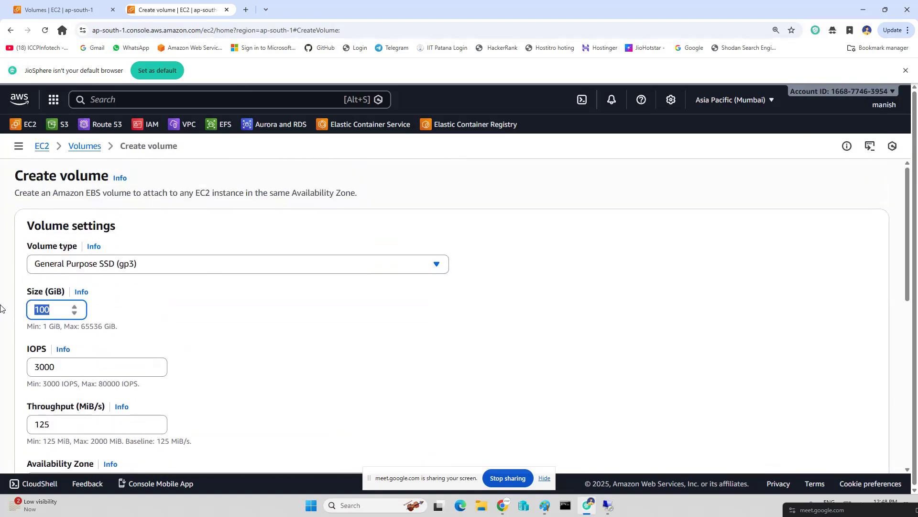
pyautogui.write('2')
pyautogui.scroll(-2, 226, 329)
pyautogui.moveTo(63, 271); pyautogui.dragTo(1, 245)
pyautogui.write('1')
pyautogui.press('BackSpace')
pyautogui.write('3000')
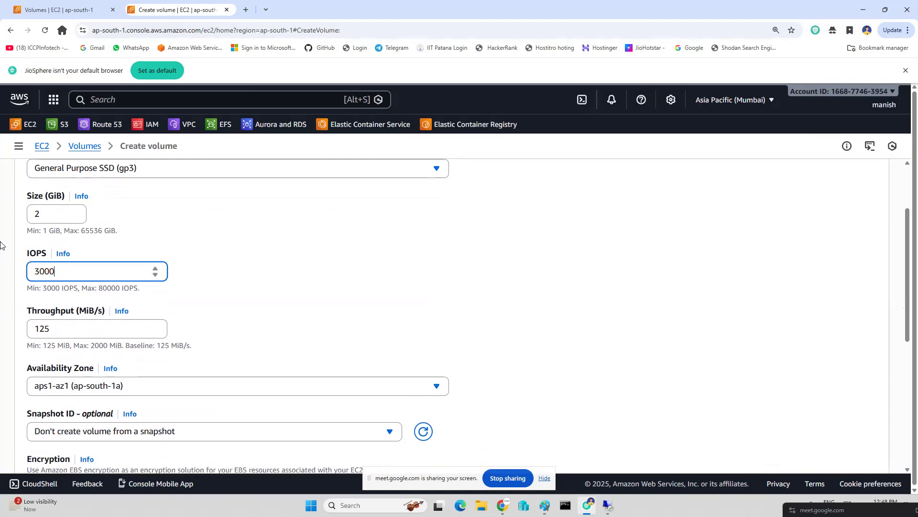
pyautogui.scroll(-2, 207, 266)
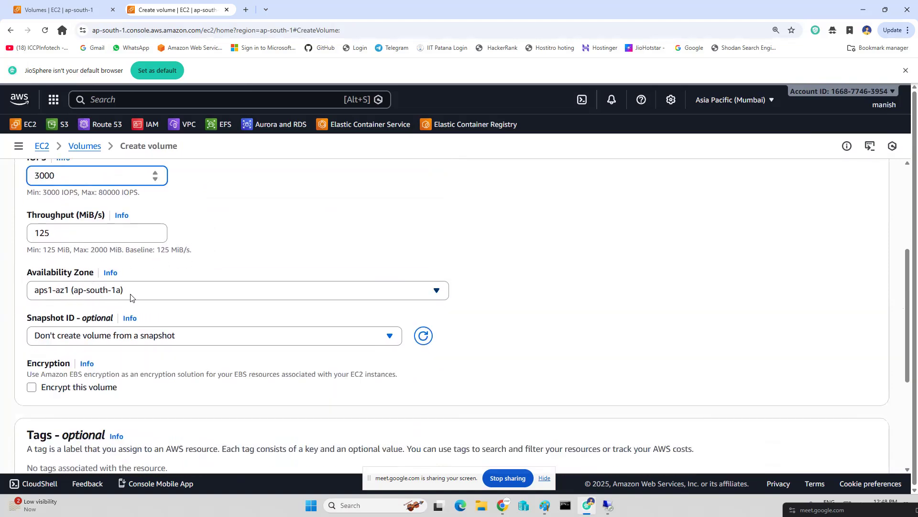
pyautogui.scroll(-4, 133, 297)
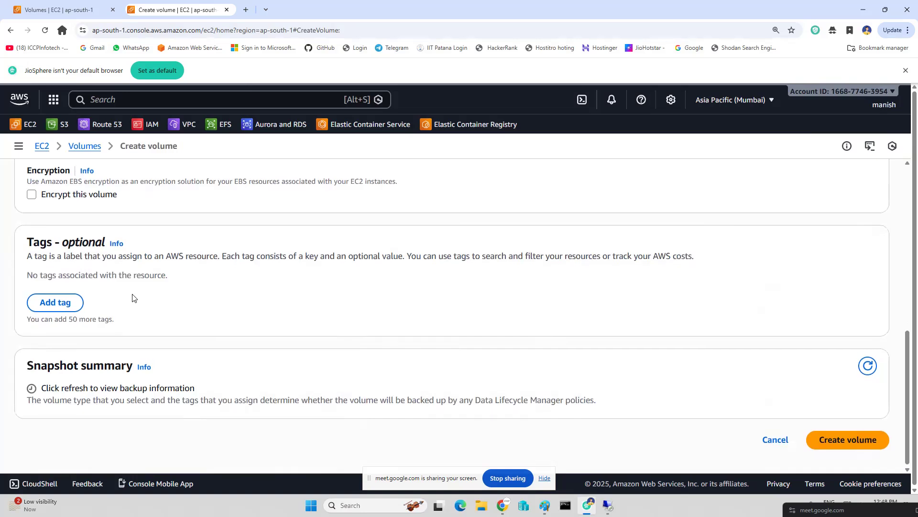
pyautogui.click(842, 447)
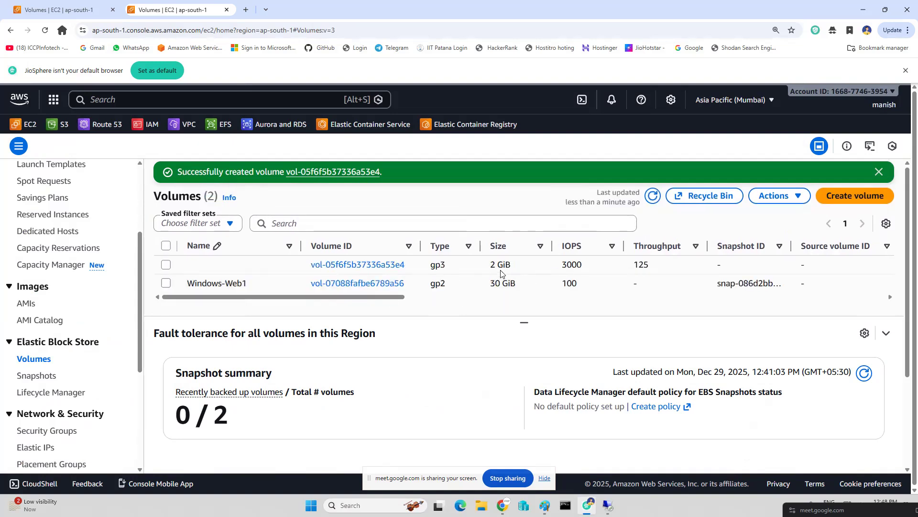
# Name the new 2 GiB volume External-Vol1.
pyautogui.click(286, 266)
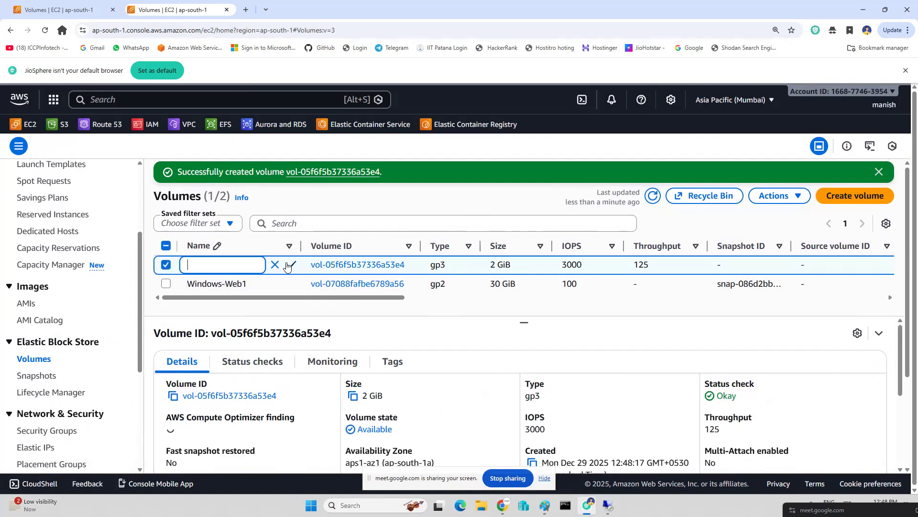
pyautogui.write('Ext')
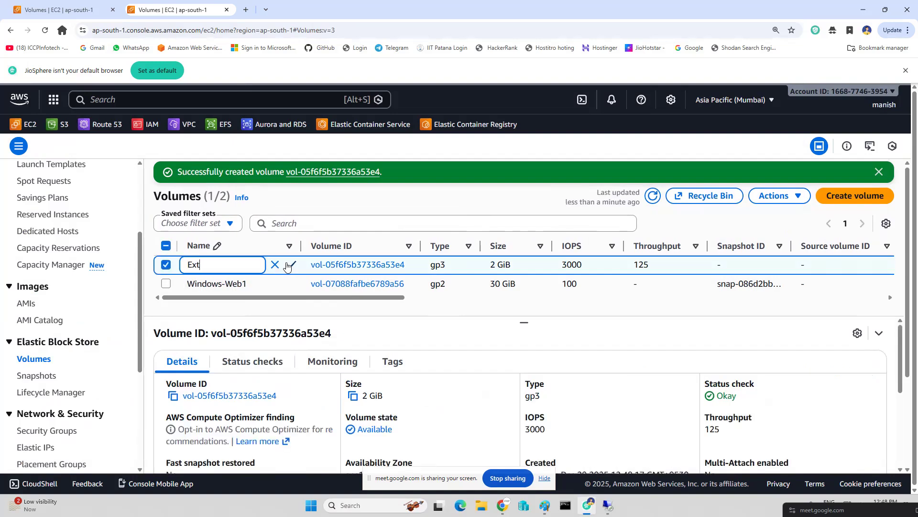
pyautogui.write('ernal-Vol1')
pyautogui.click(292, 265)
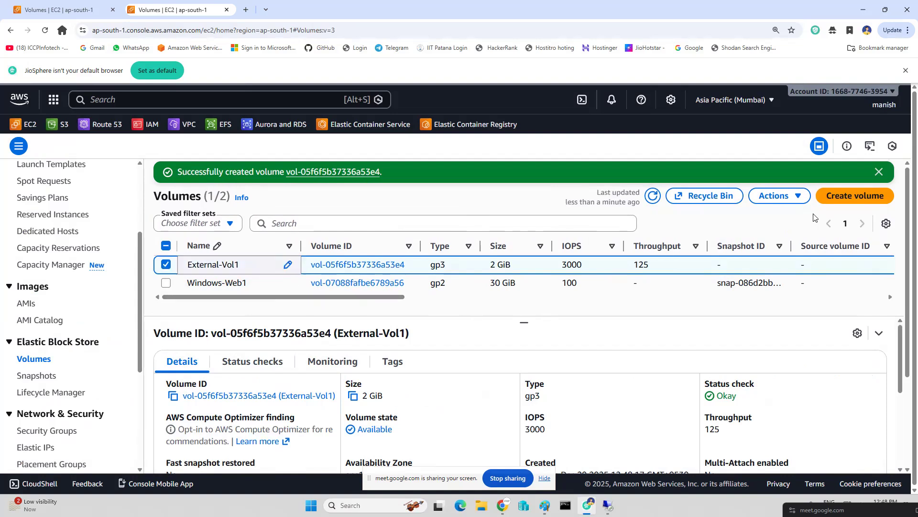
# Attach External-Vol1 to the web2 instance as device xvdb.
pyautogui.click(777, 197)
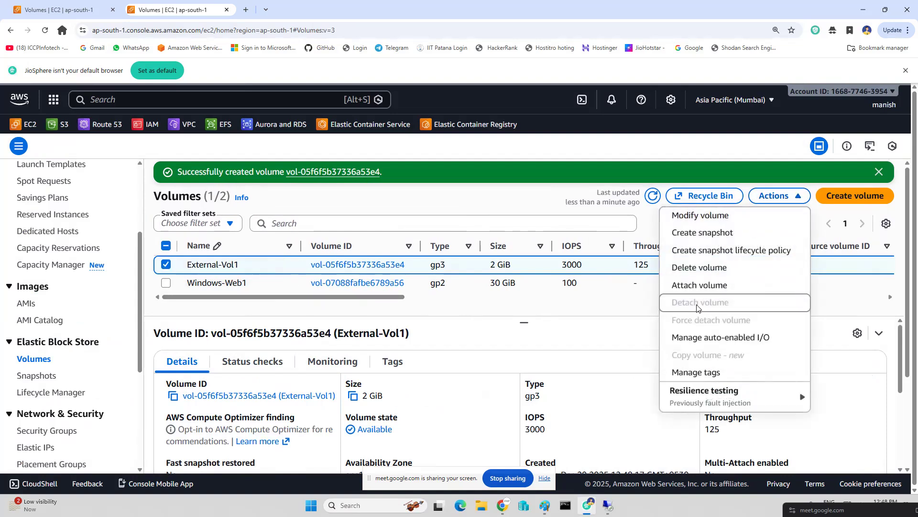
pyautogui.click(698, 286)
pyautogui.click(124, 341)
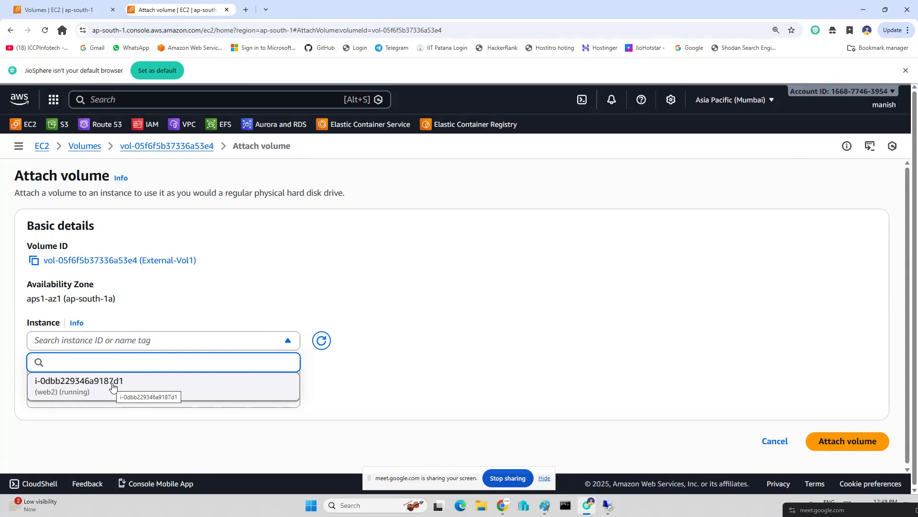
pyautogui.click(113, 386)
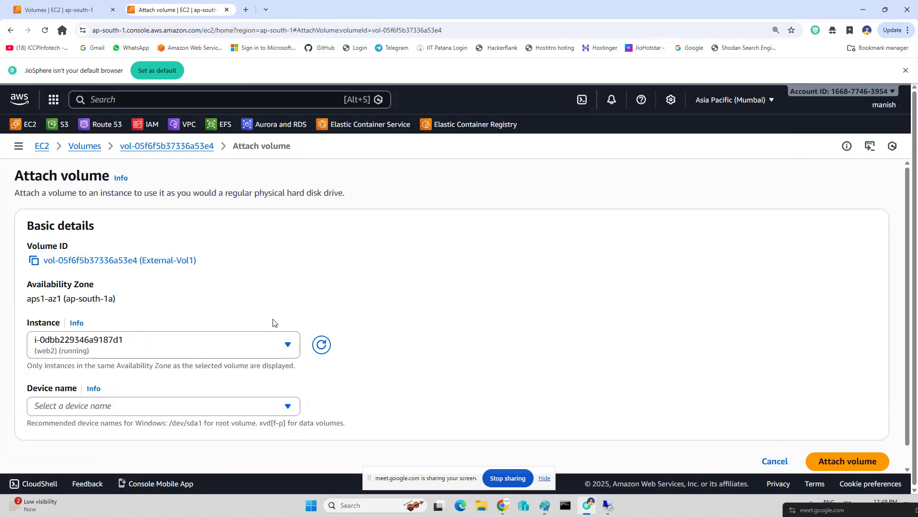
pyautogui.scroll(-1, 188, 397)
pyautogui.click(191, 386)
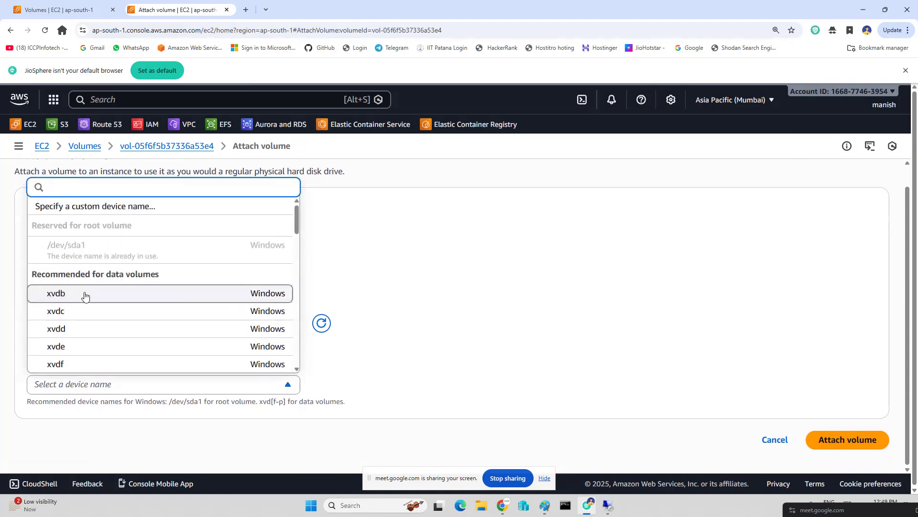
pyautogui.click(85, 296)
pyautogui.click(849, 441)
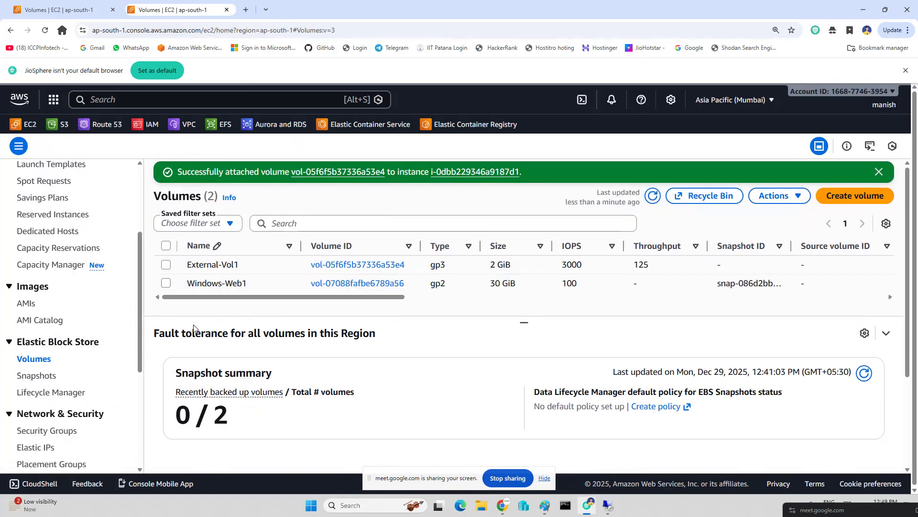
pyautogui.scroll(3, 46, 341)
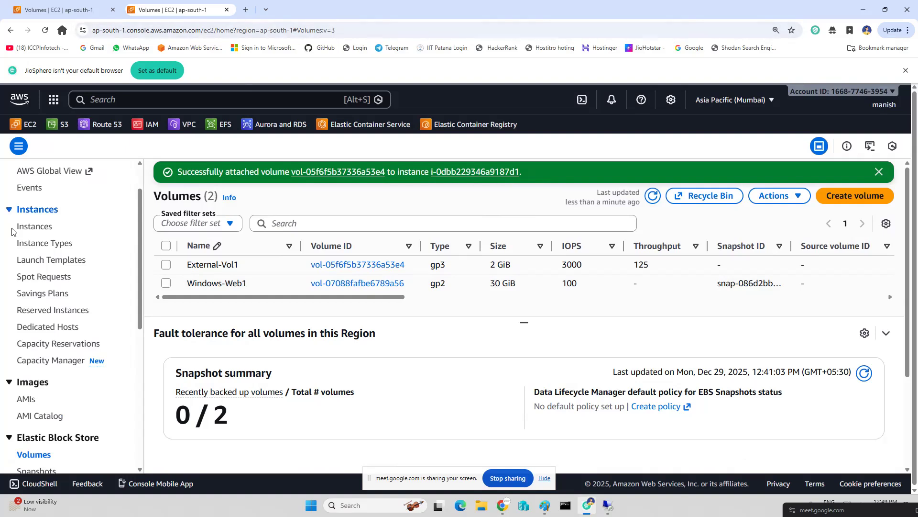
# Refresh web2's Storage tab to show the 2 GiB xvdb volume, then switch to Remote Desktop.
pyautogui.click(30, 229)
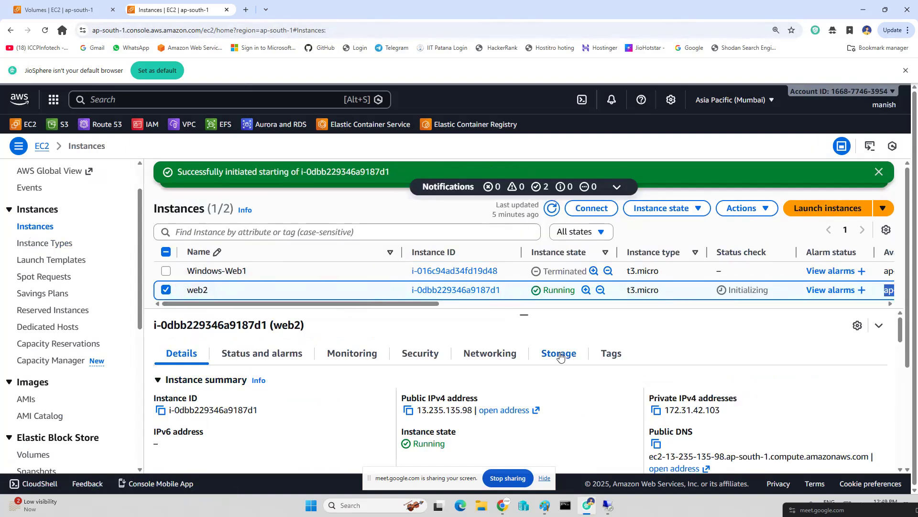
pyautogui.click(560, 356)
pyautogui.moveTo(902, 330); pyautogui.dragTo(903, 355)
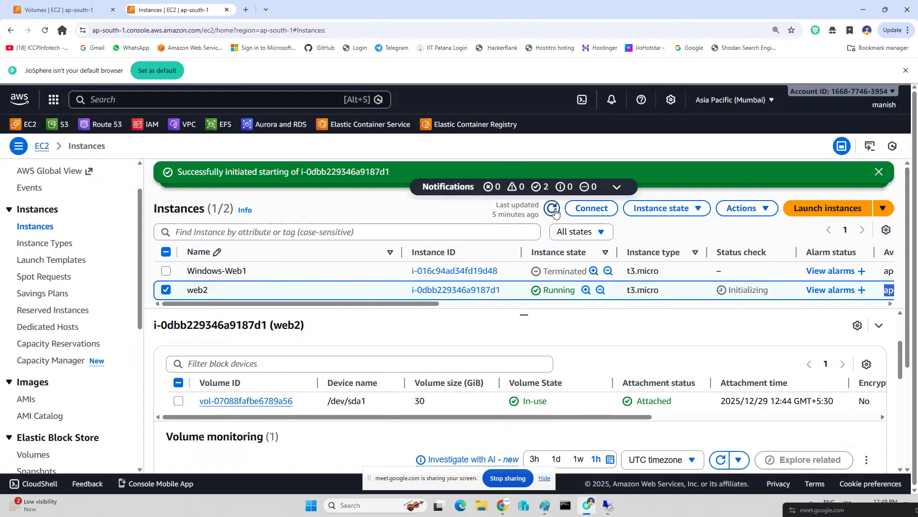
pyautogui.click(554, 209)
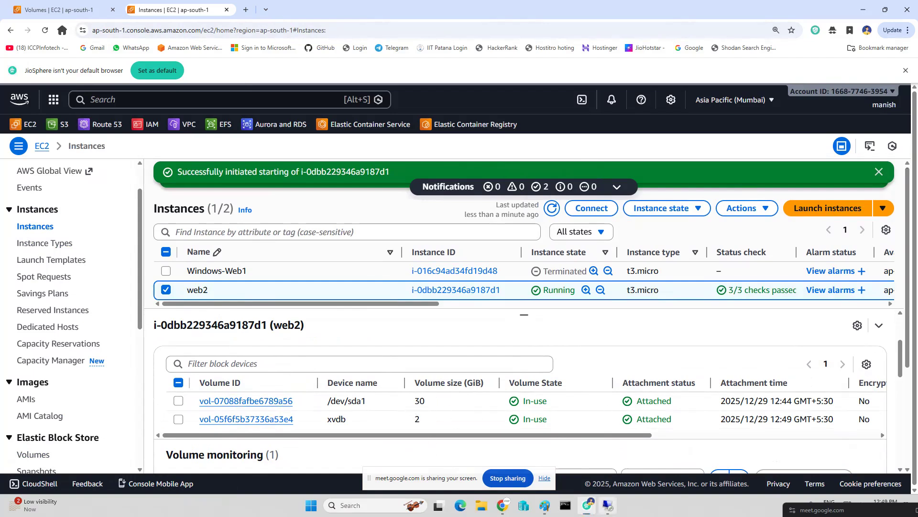
pyautogui.click(608, 505)
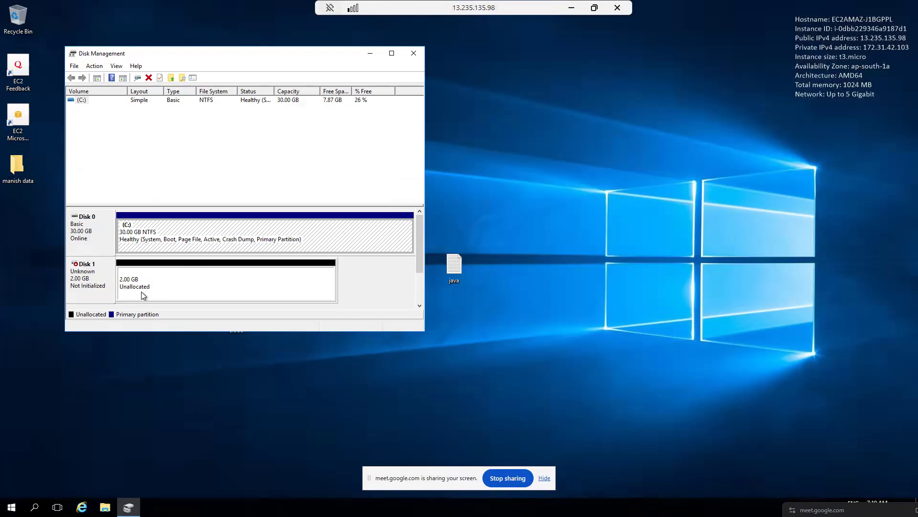
# Initialize the 2 GB Disk 1 as MBR, then minimize Disk Management.
pyautogui.rightClick(77, 278)
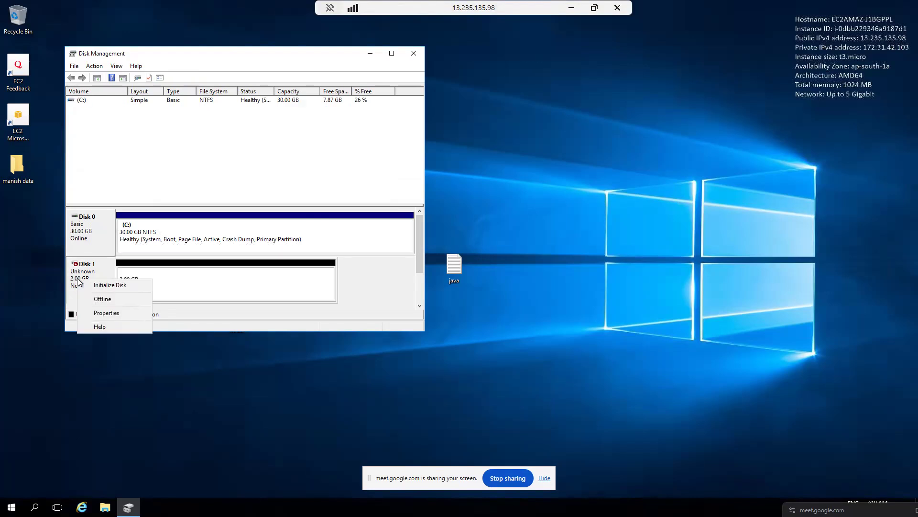
pyautogui.click(117, 285)
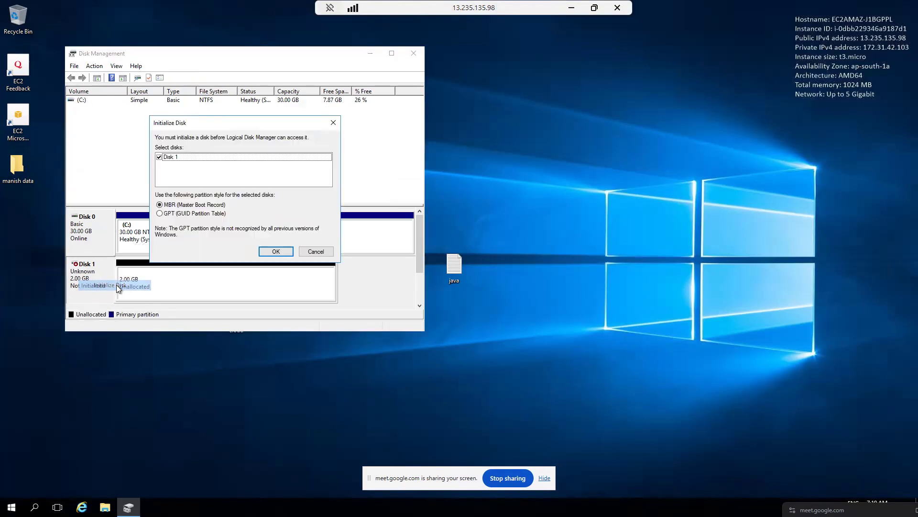
pyautogui.click(274, 251)
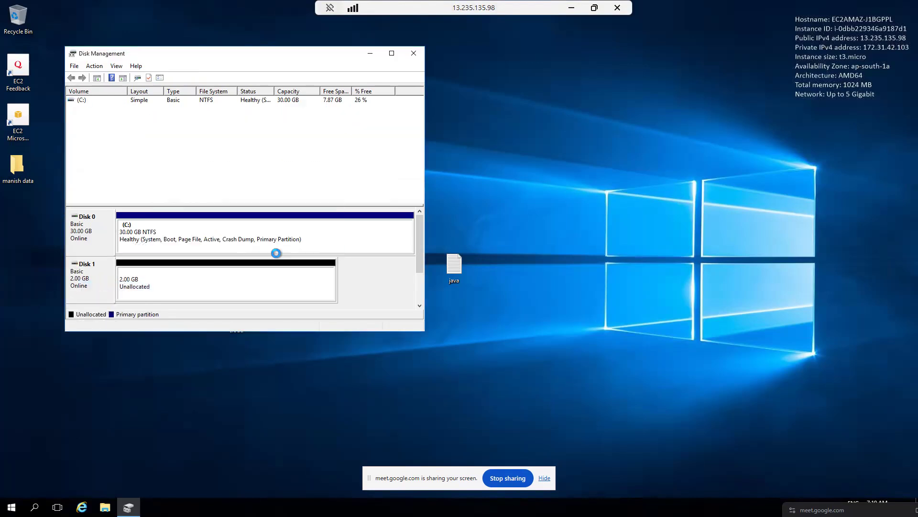
pyautogui.rightClick(92, 283)
pyautogui.click(72, 354)
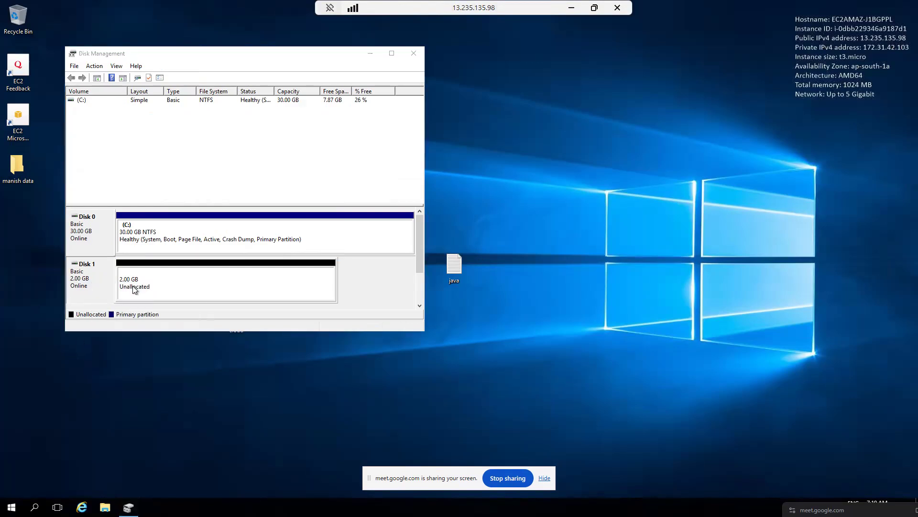
pyautogui.click(370, 56)
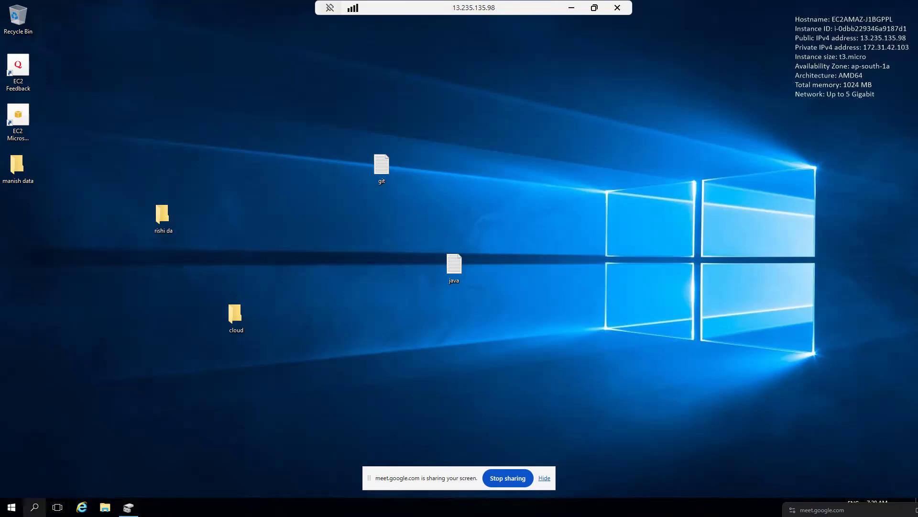
# Launch Server Manager and reopen Disk Management from the Start quick menu.
pyautogui.click(11, 507)
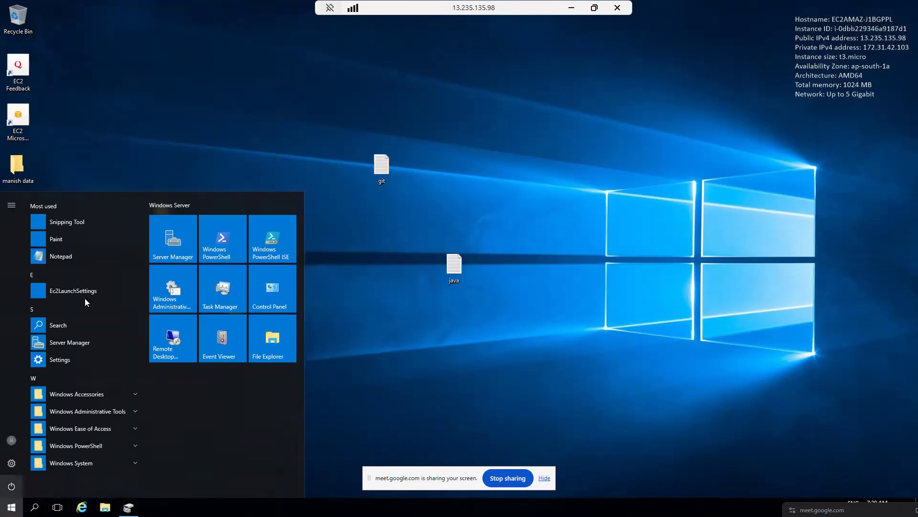
pyautogui.click(167, 249)
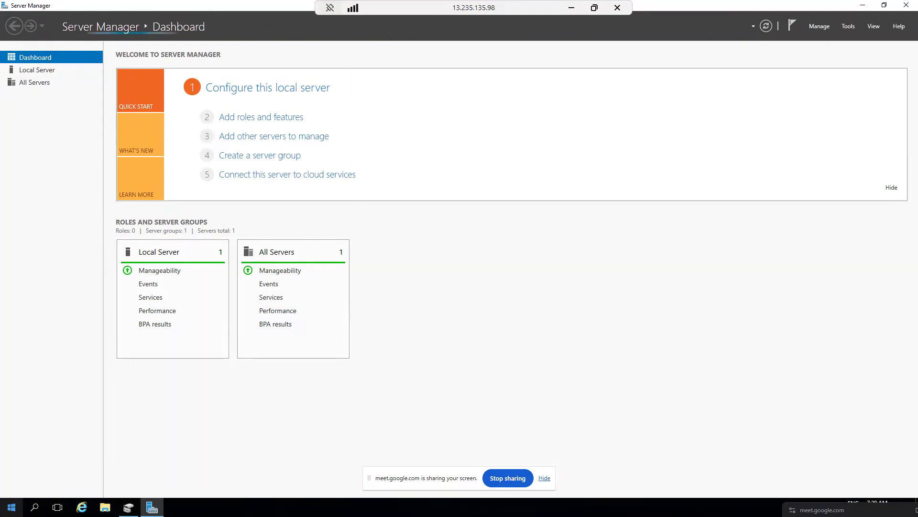
pyautogui.rightClick(11, 507)
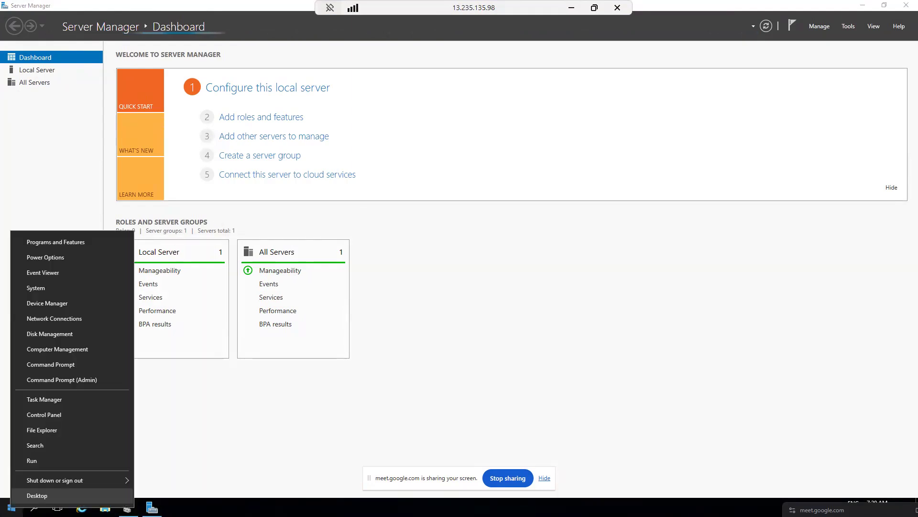
pyautogui.click(53, 335)
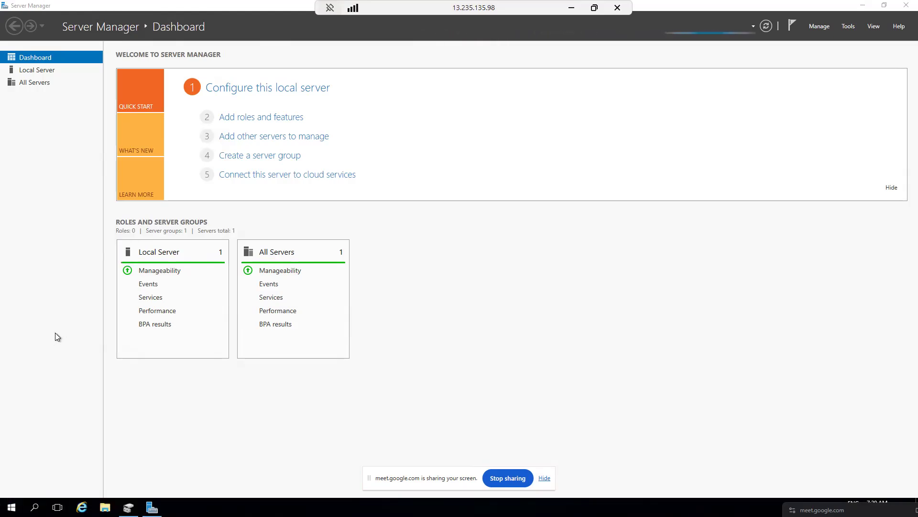
# Close Disk Management without creating a volume on Disk 1's unallocated space.
pyautogui.rightClick(182, 270)
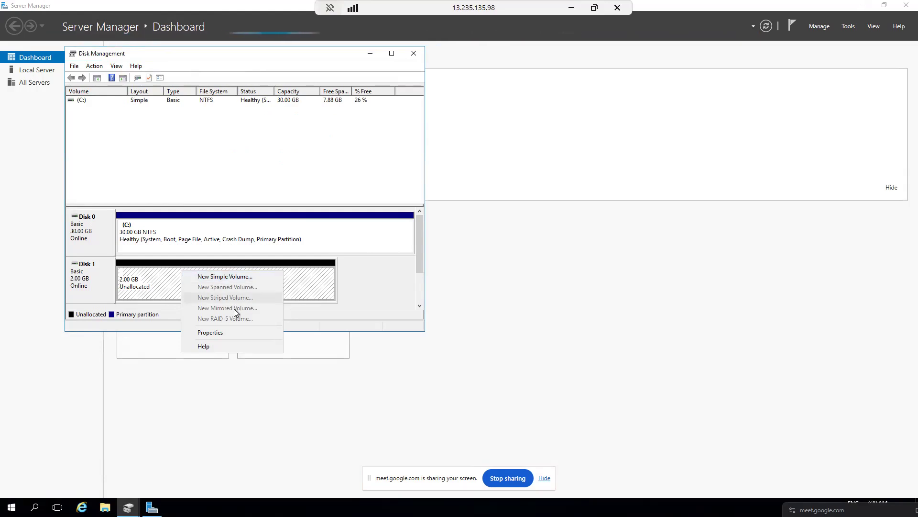
pyautogui.click(295, 278)
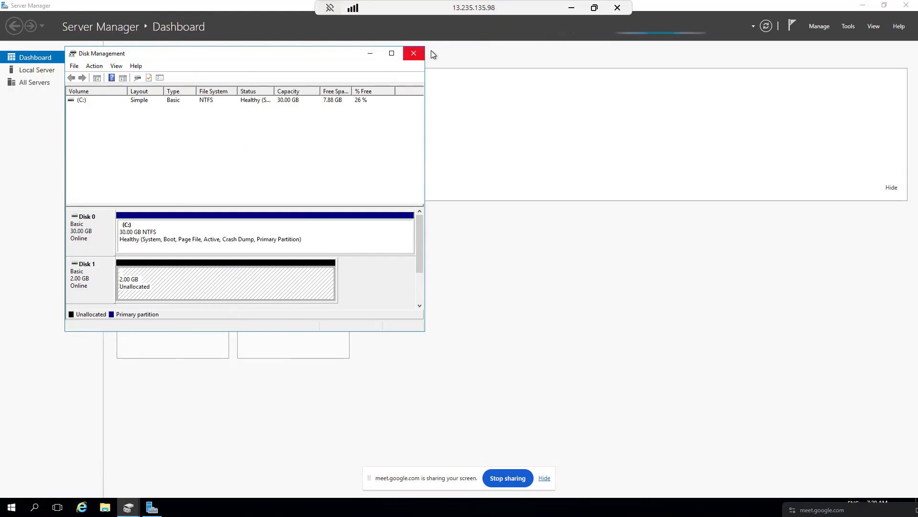
pyautogui.click(415, 53)
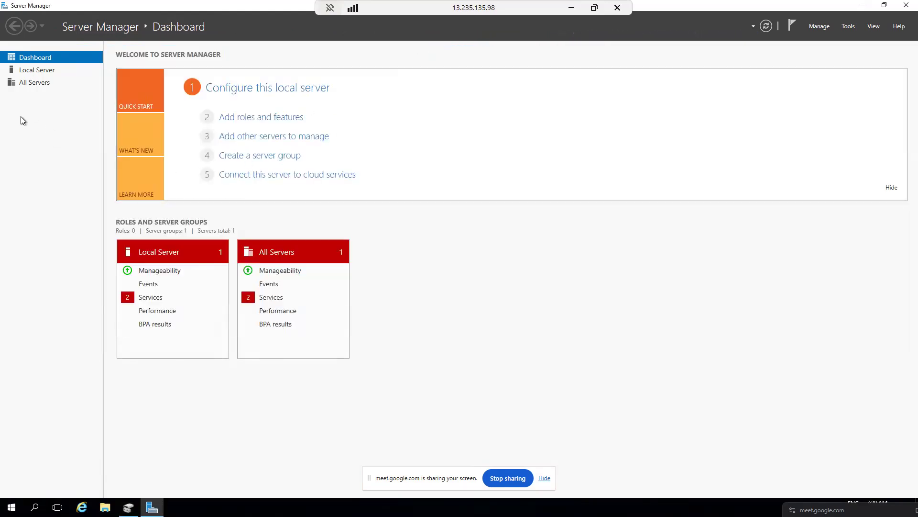
# In File and Storage Services Disks, start a New Volume on the 2 GB disk 1.
pyautogui.click(26, 71)
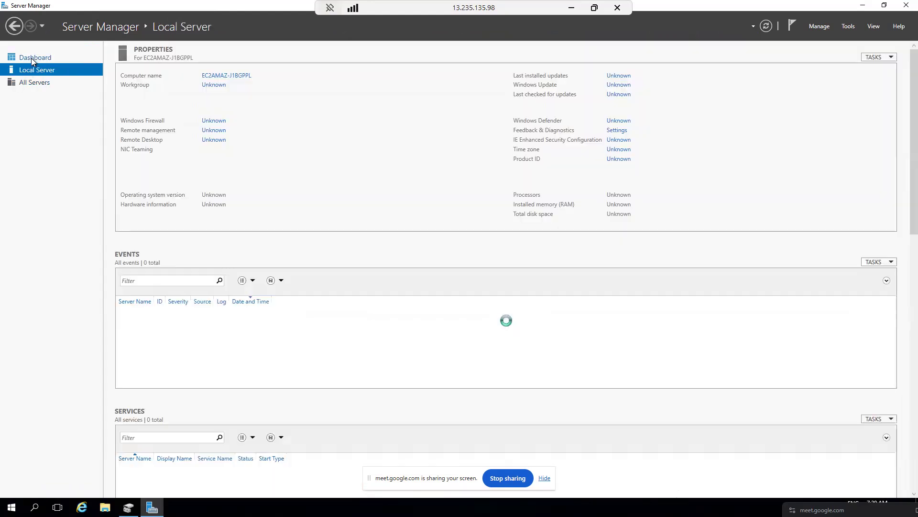
pyautogui.click(30, 59)
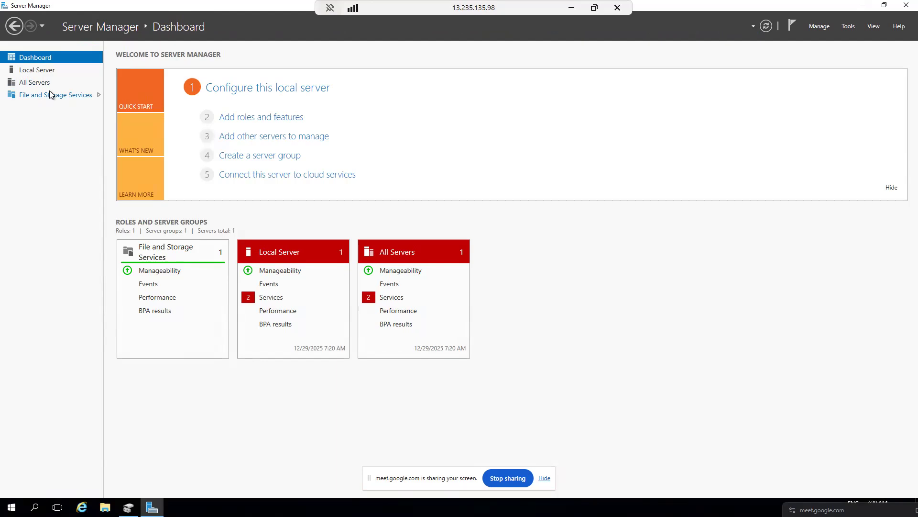
pyautogui.click(51, 95)
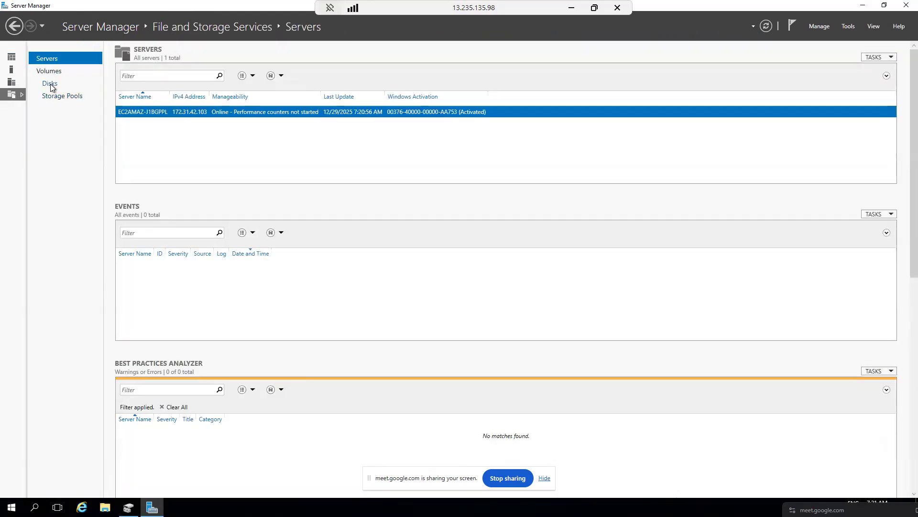
pyautogui.click(50, 84)
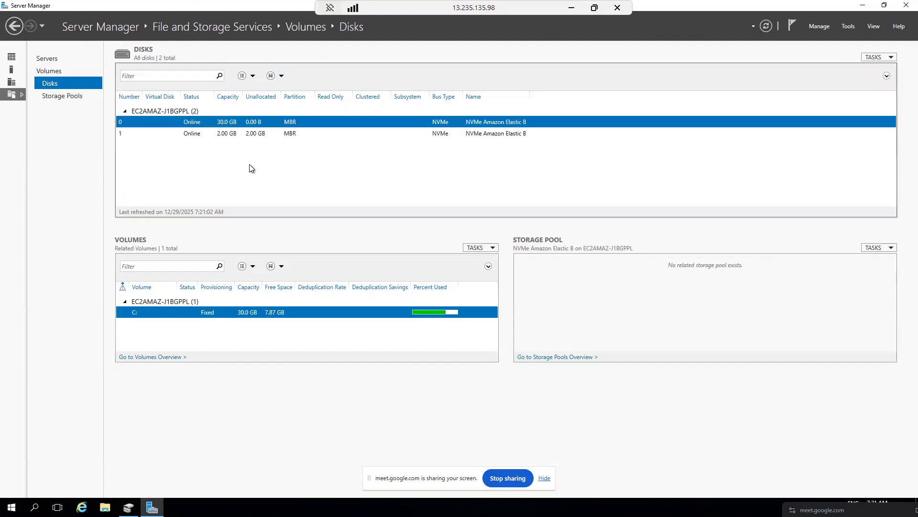
pyautogui.click(195, 136)
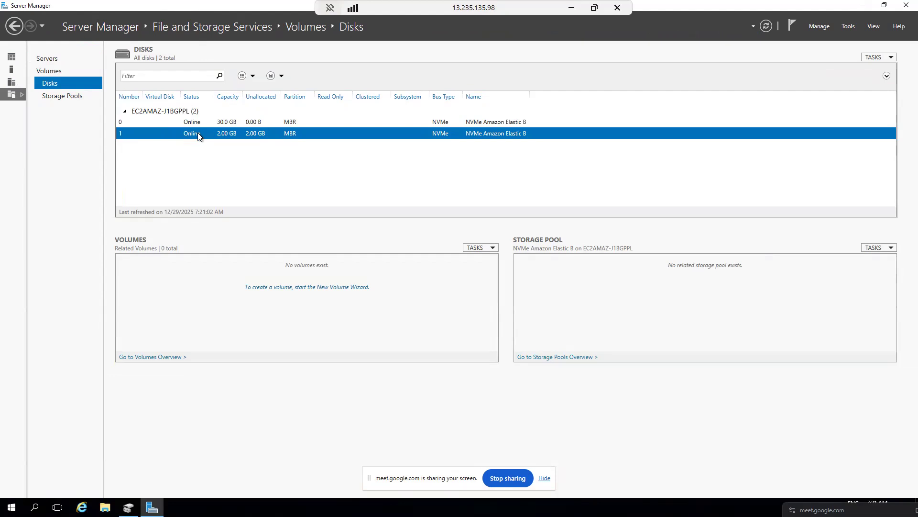
pyautogui.rightClick(199, 136)
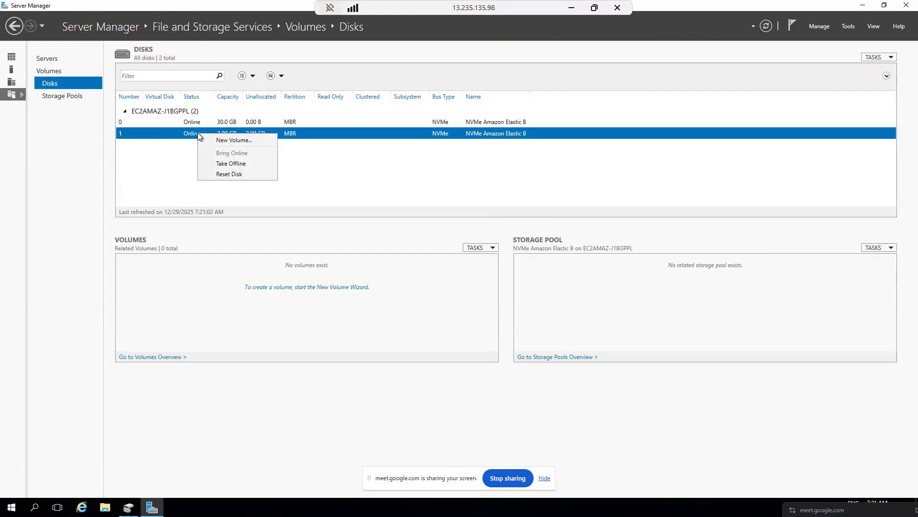
pyautogui.click(226, 139)
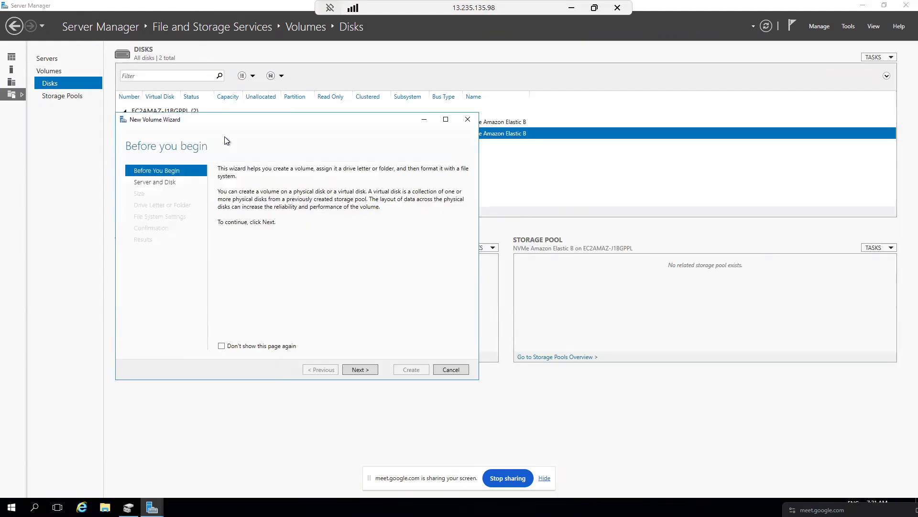
# Keep the full 2.00 GB size and drive letter D in the New Volume wizard.
pyautogui.click(359, 371)
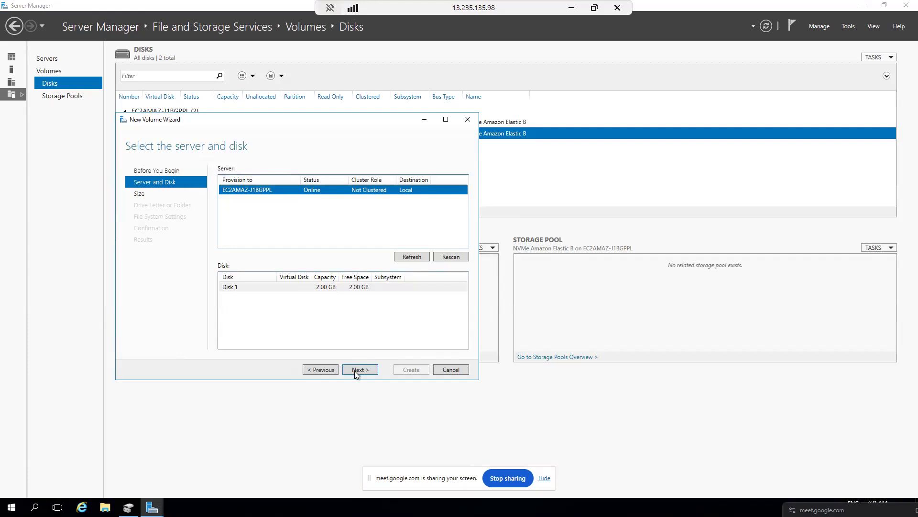
pyautogui.click(355, 371)
pyautogui.click(356, 370)
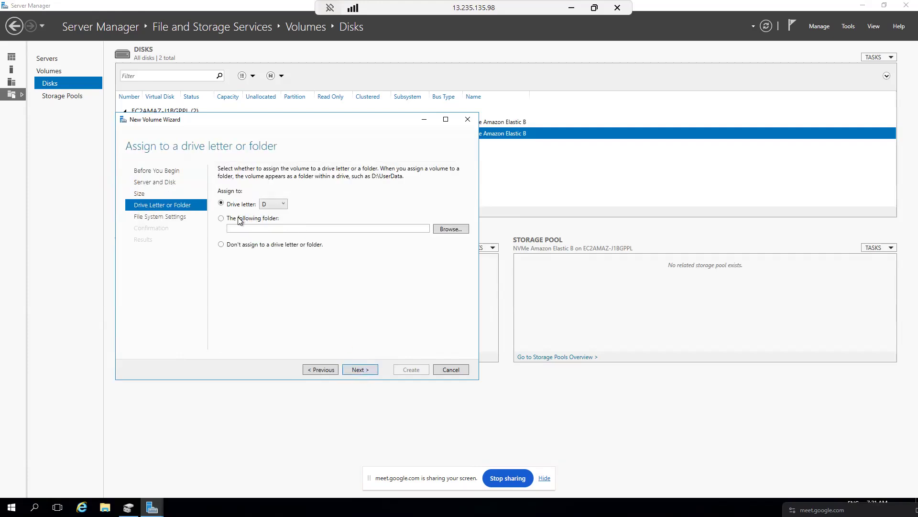
pyautogui.click(283, 205)
pyautogui.click(283, 207)
pyautogui.click(360, 369)
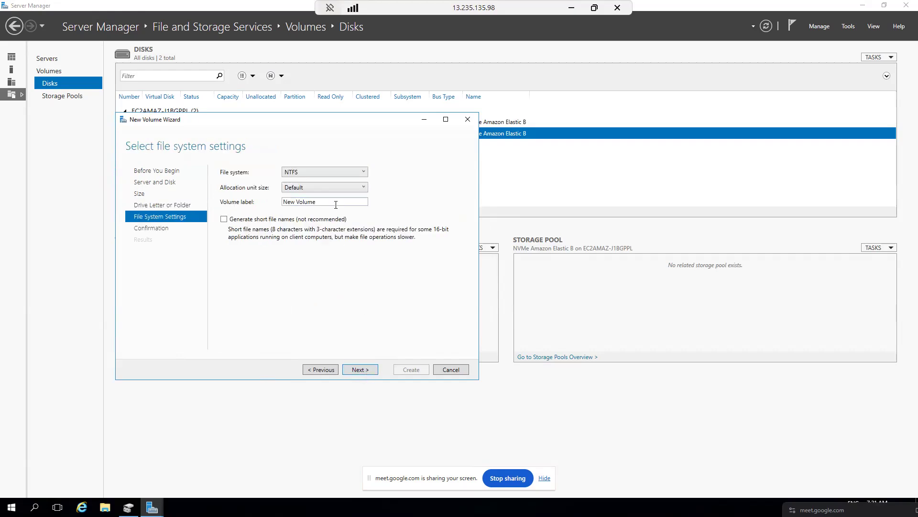
# Label the NTFS volume 'ISO File', create it, and minimize Server Manager.
pyautogui.moveTo(329, 203); pyautogui.dragTo(228, 193)
pyautogui.write('ISO File')
pyautogui.click(360, 369)
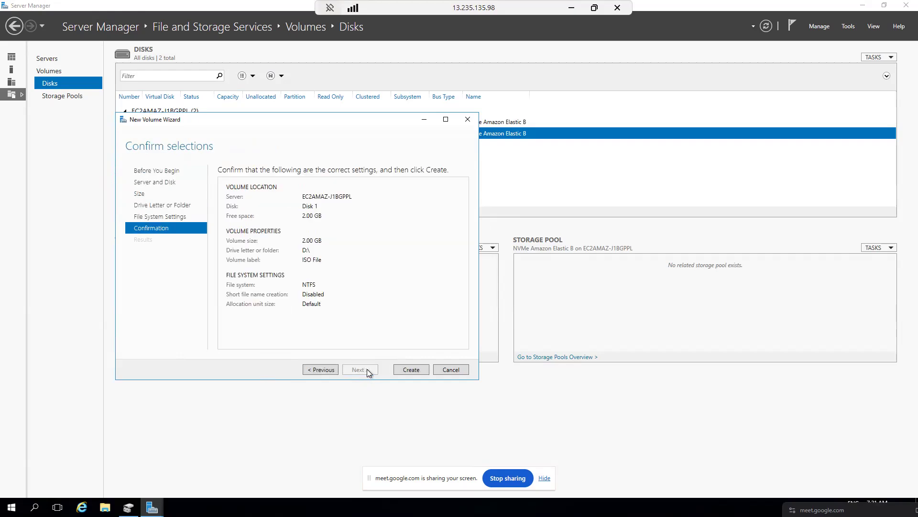
pyautogui.click(412, 369)
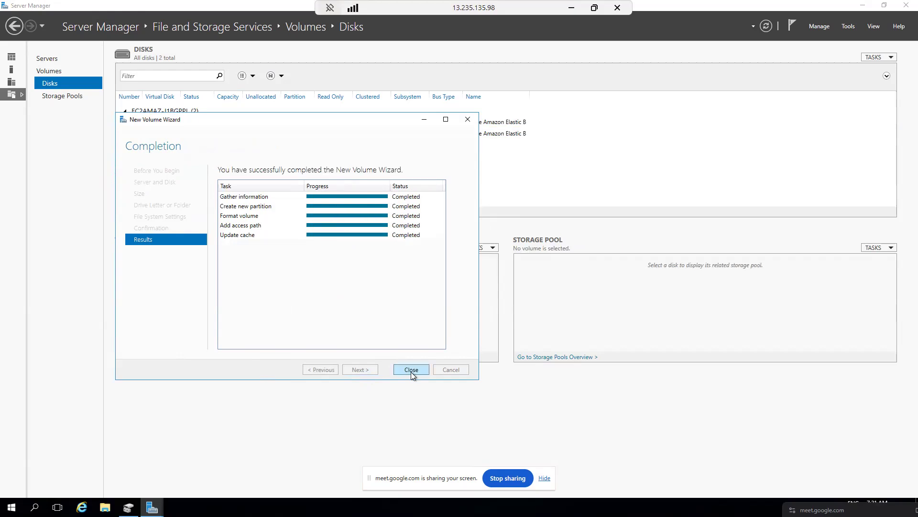
pyautogui.click(412, 370)
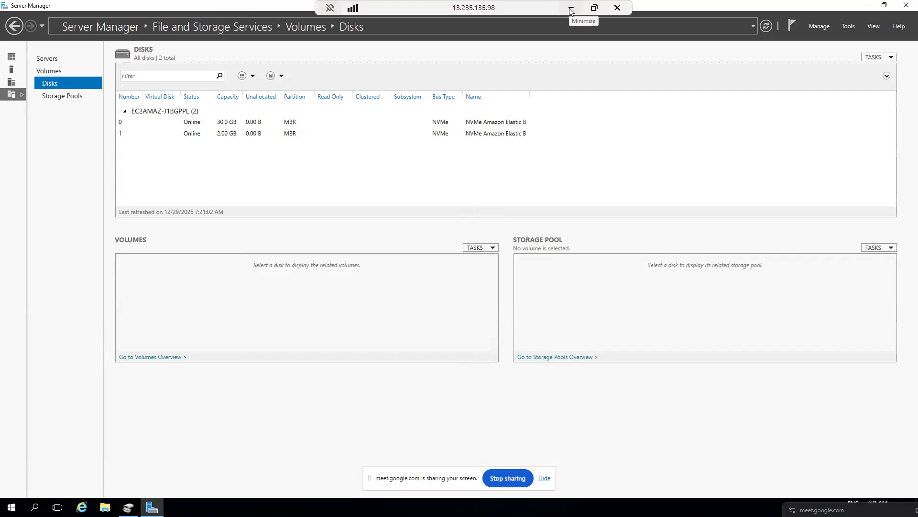
pyautogui.click(863, 5)
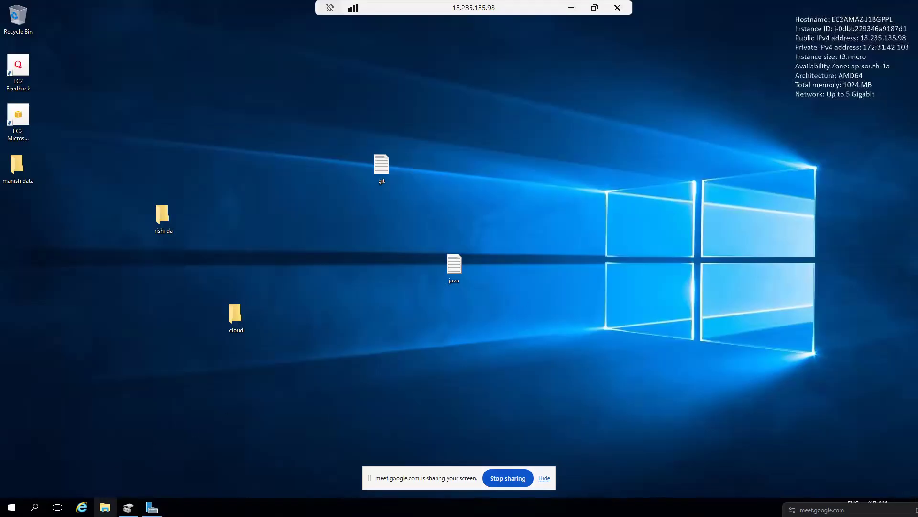
# Open the ISO File (D:) drive from This PC in File Explorer.
pyautogui.click(105, 507)
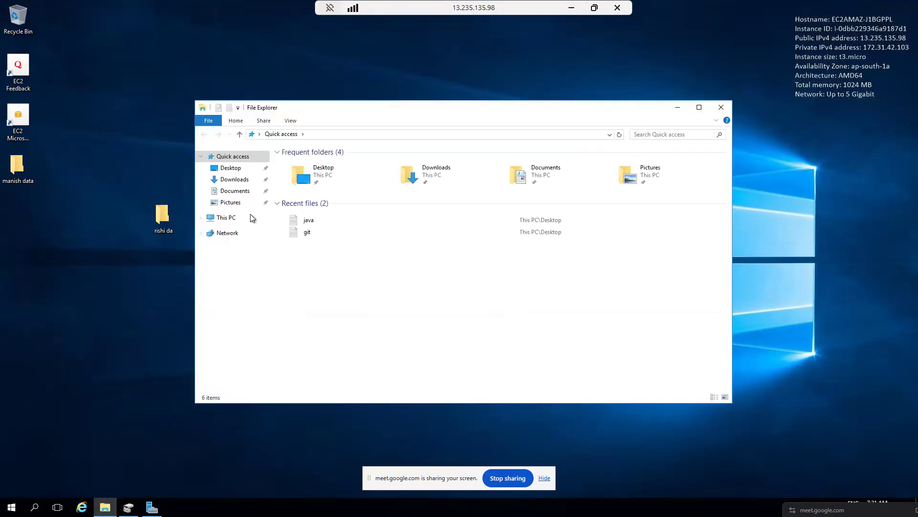
pyautogui.click(215, 218)
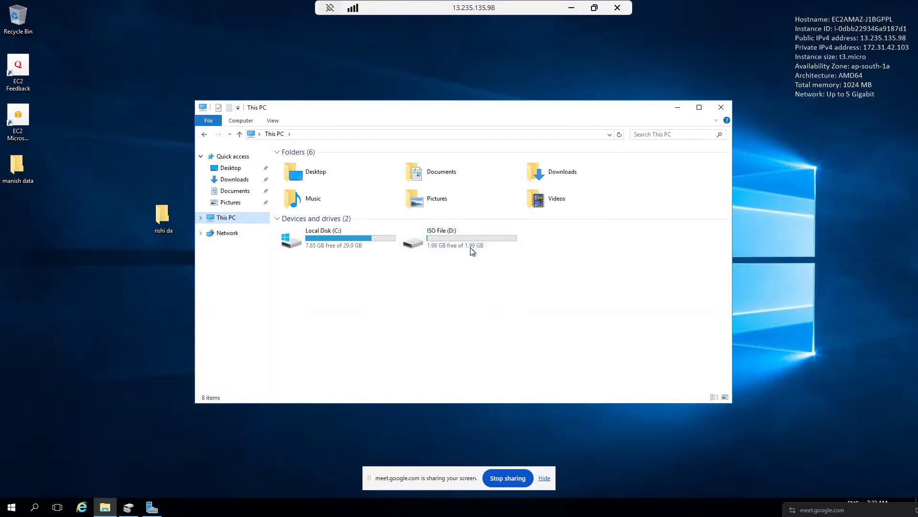
pyautogui.doubleClick(458, 234)
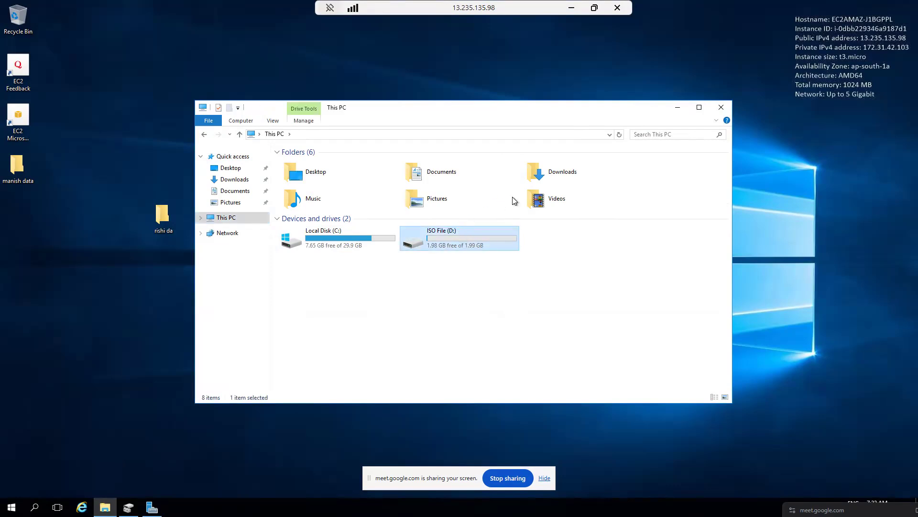
# Paste the rishi da, cloud and git desktop items into D:, plus five extra copies.
pyautogui.moveTo(510, 114); pyautogui.dragTo(639, 204)
pyautogui.moveTo(416, 115); pyautogui.dragTo(138, 332)
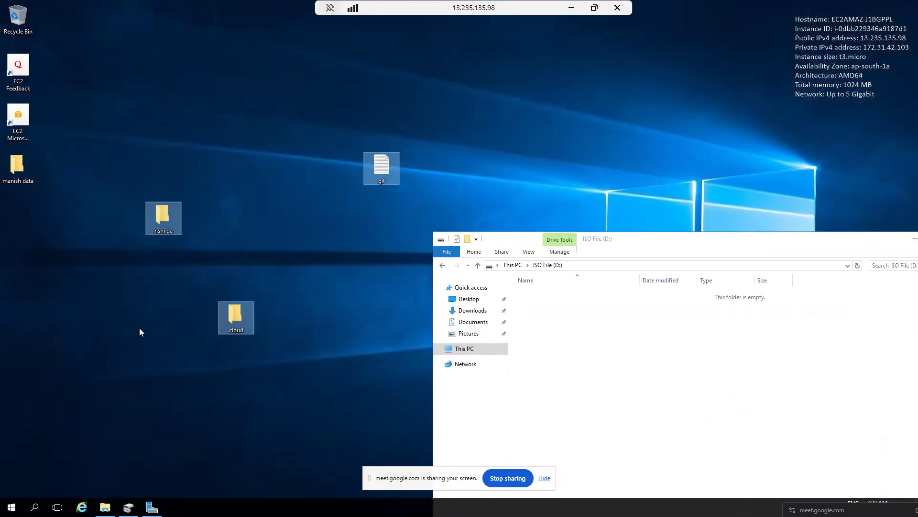
pyautogui.click(660, 334)
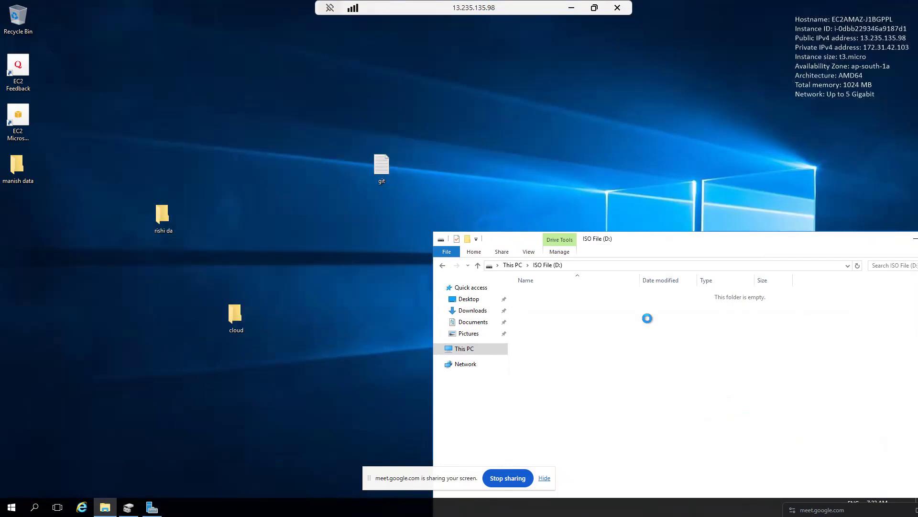
pyautogui.rightClick(646, 317)
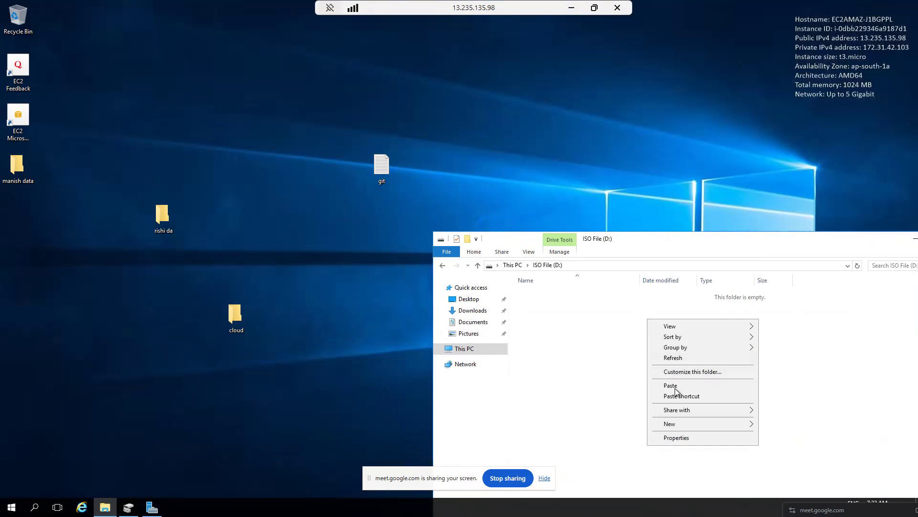
pyautogui.click(672, 381)
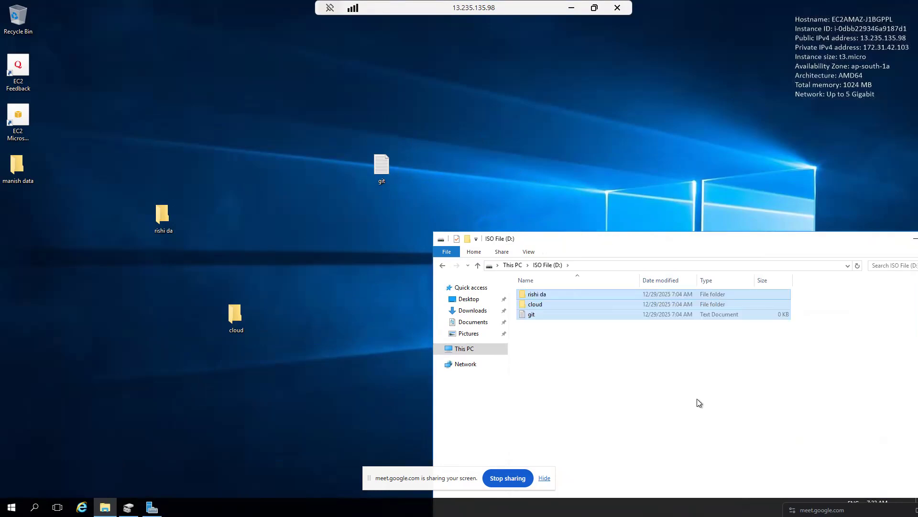
pyautogui.hotkey('ctrl', 'v')
pyautogui.hotkey('ctrl', 'v')
pyautogui.hotkey('ctrl', 'v')
pyautogui.hotkey('ctrl', 'v')
pyautogui.hotkey('ctrl', 'v')
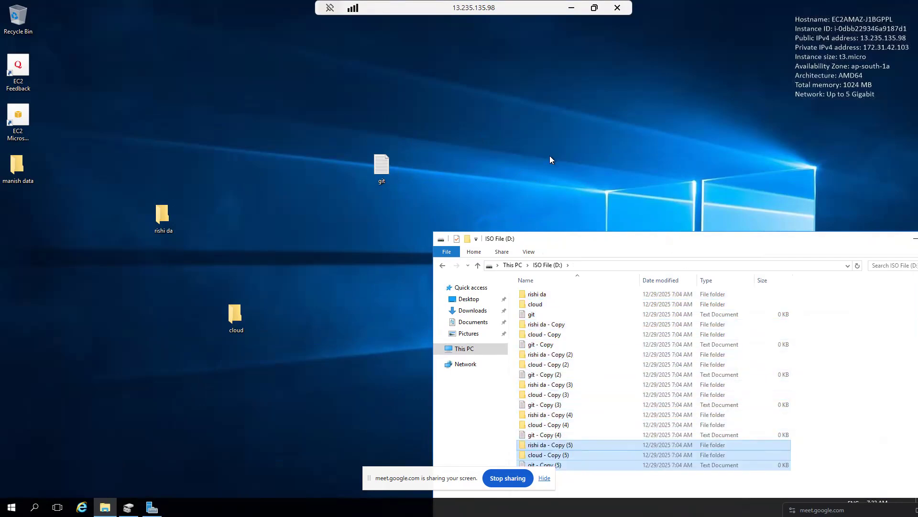
pyautogui.moveTo(550, 156); pyautogui.dragTo(504, 111)
pyautogui.click(699, 82)
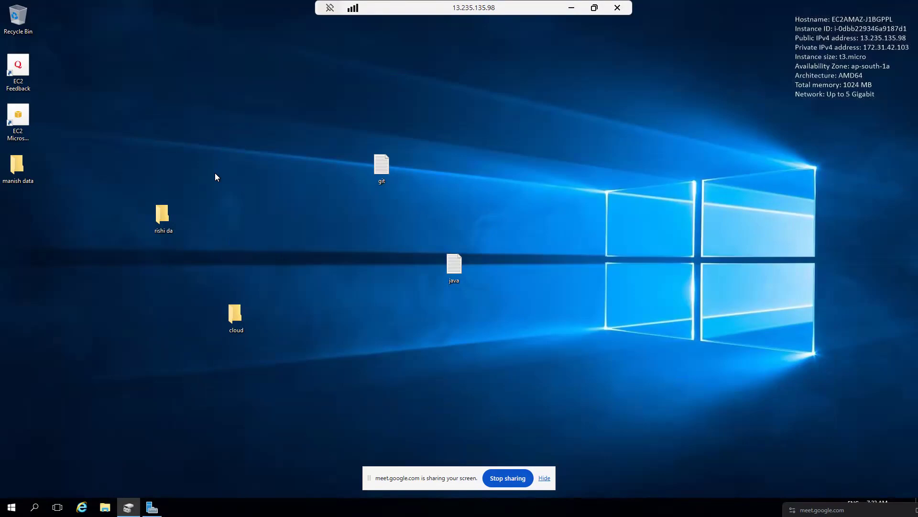
# Open the EBS Volumes list and view External-Vol1's modify page before returning.
pyautogui.click(571, 8)
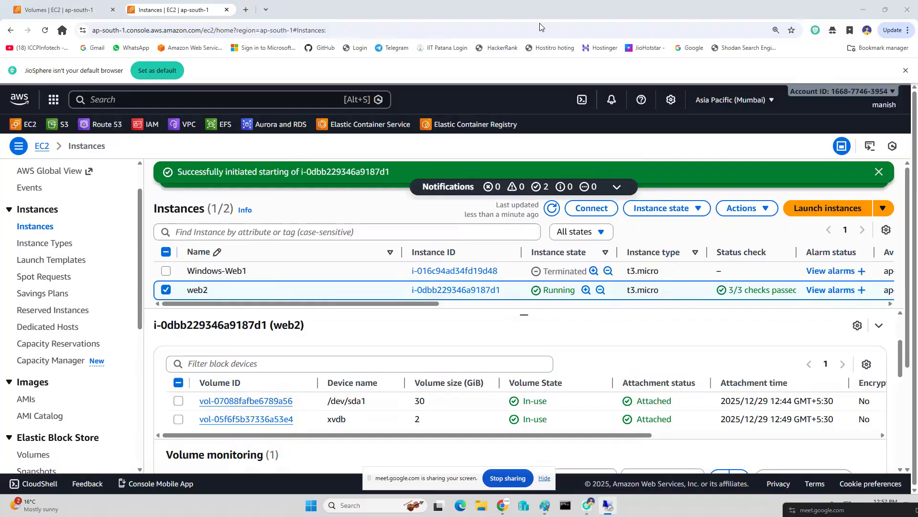
pyautogui.scroll(-2, 51, 382)
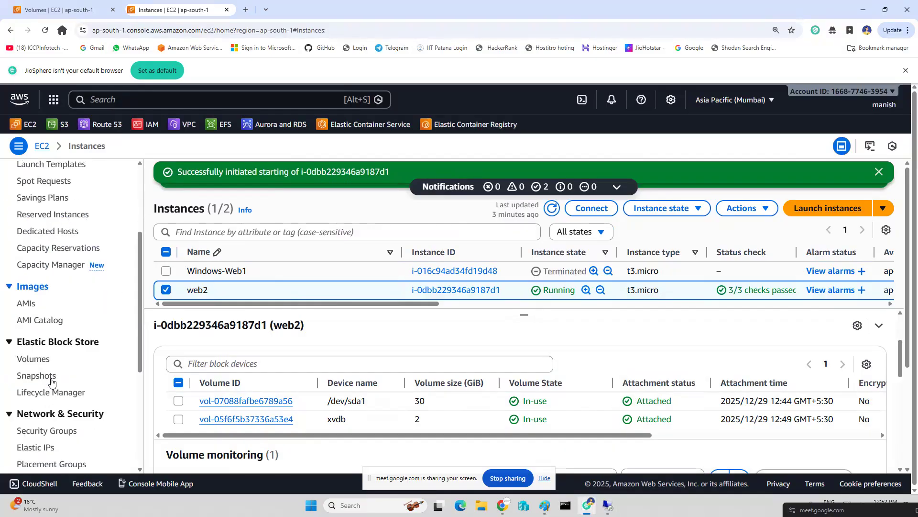
pyautogui.click(33, 359)
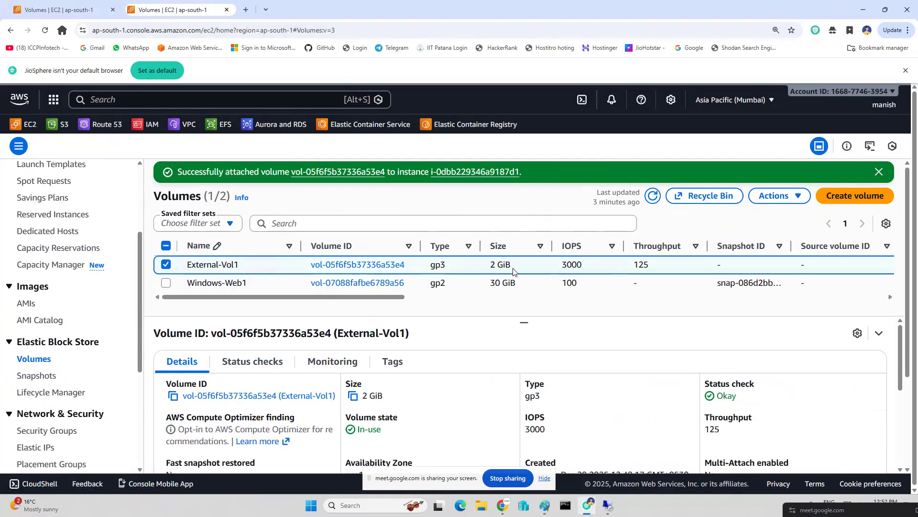
pyautogui.click(779, 200)
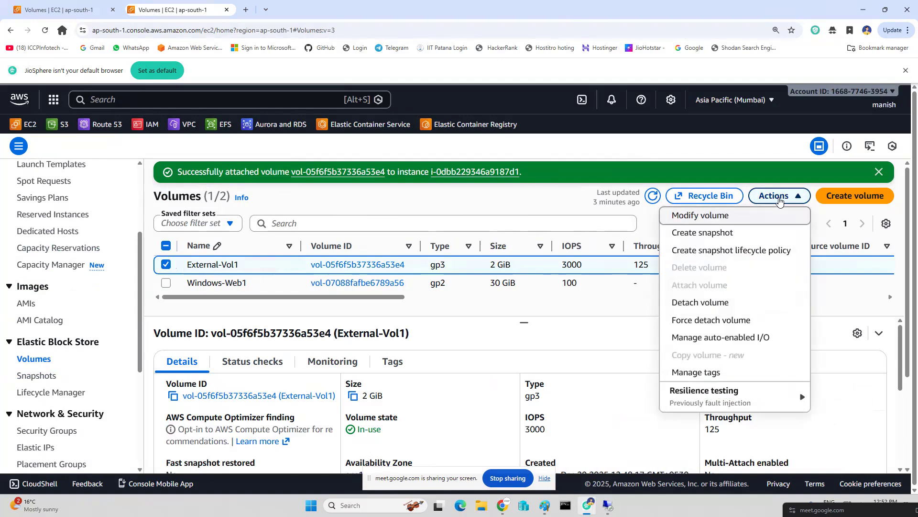
pyautogui.click(699, 215)
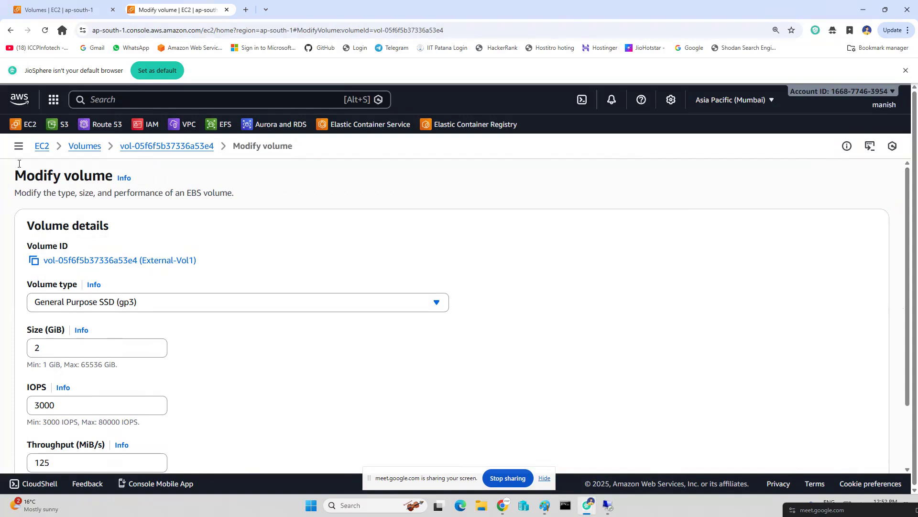
pyautogui.click(82, 147)
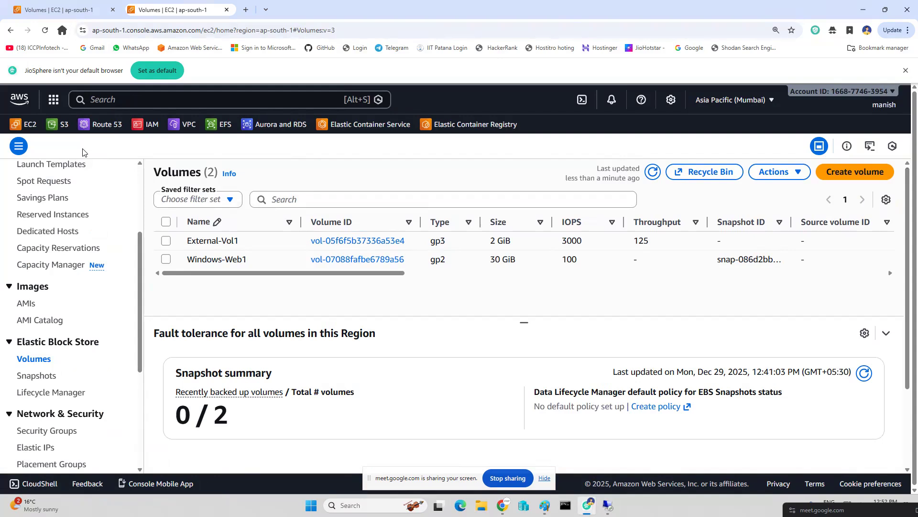
# Bring the console browser window with the Volumes page back to the front.
pyautogui.moveTo(545, 506)
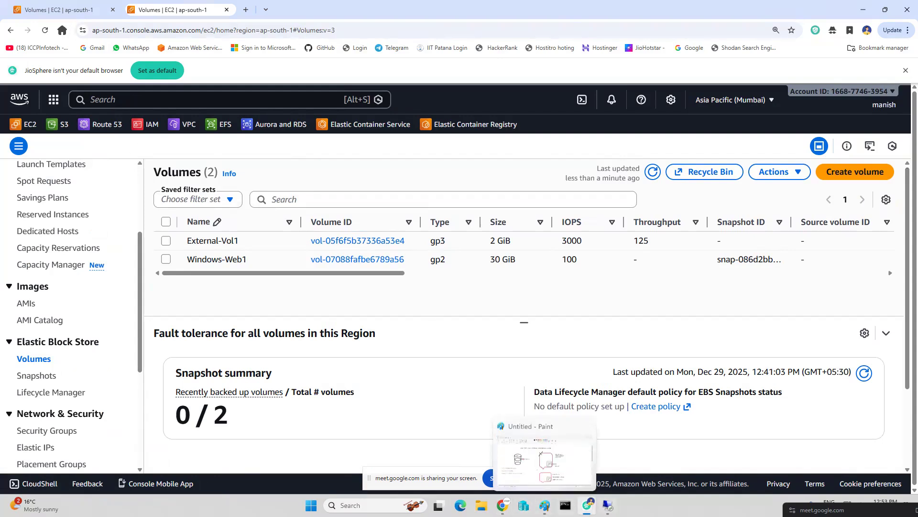
pyautogui.moveTo(608, 505)
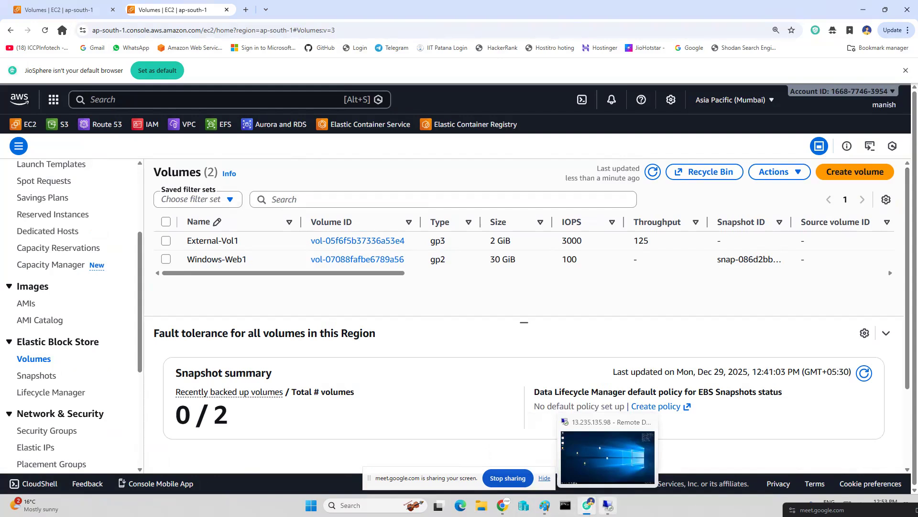
pyautogui.moveTo(502, 505)
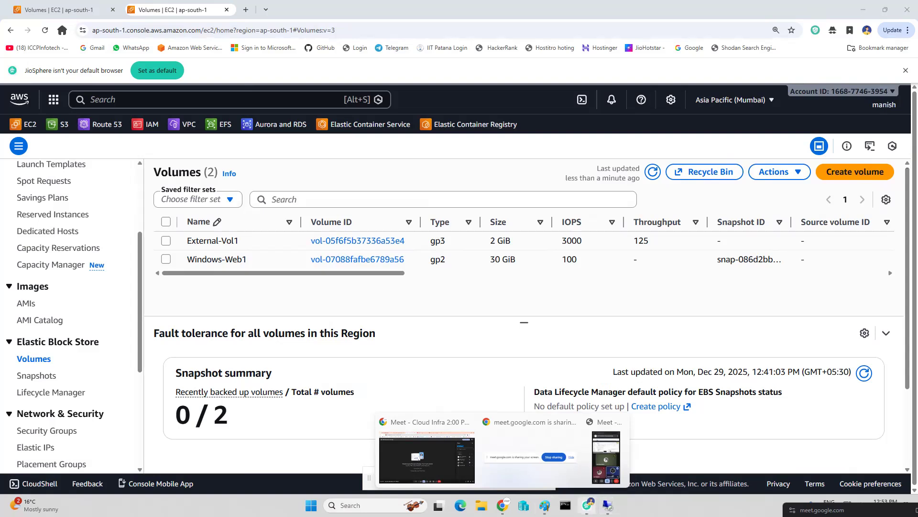
pyautogui.click(588, 505)
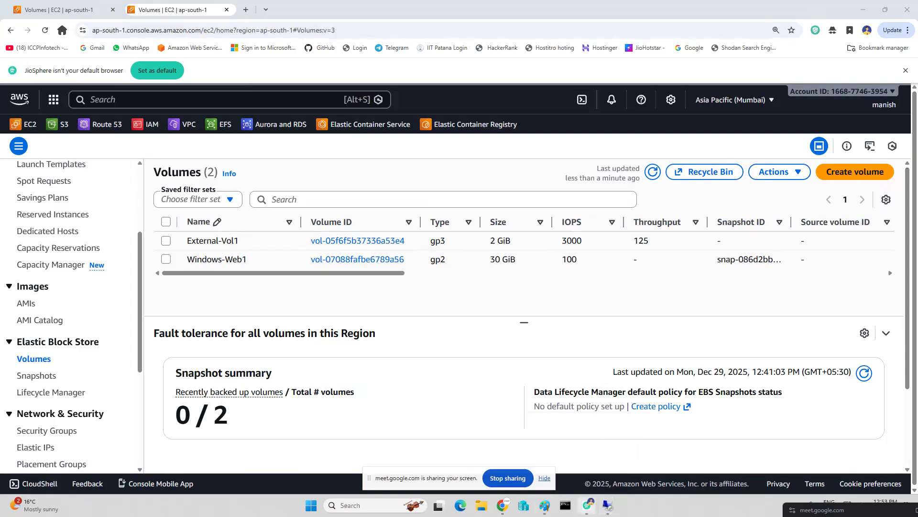
pyautogui.scroll(3, 33, 275)
# Terminate the web2 instance from the Instances list and confirm the termination.
pyautogui.click(33, 276)
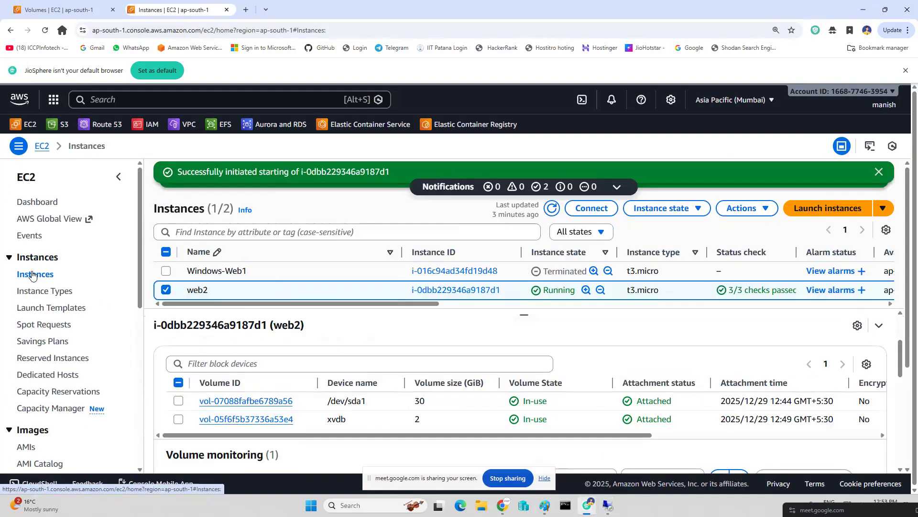
pyautogui.click(663, 208)
pyautogui.click(671, 299)
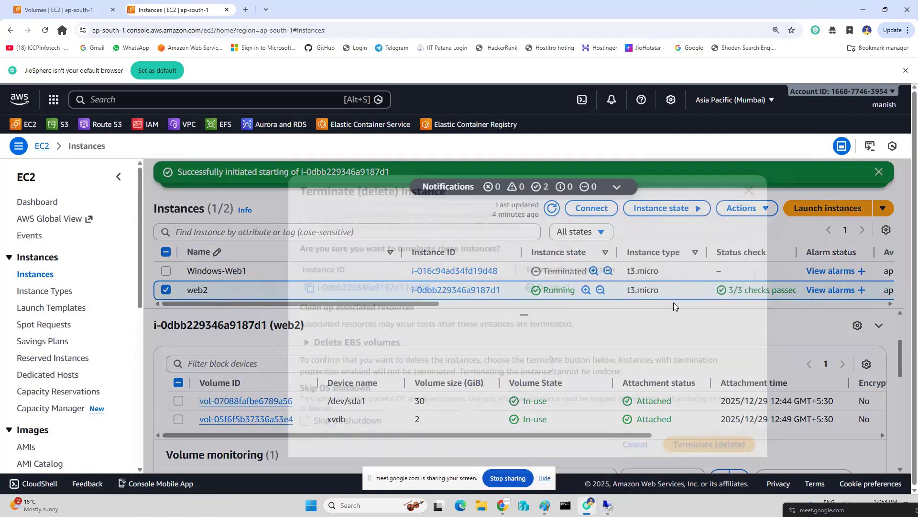
pyautogui.click(739, 450)
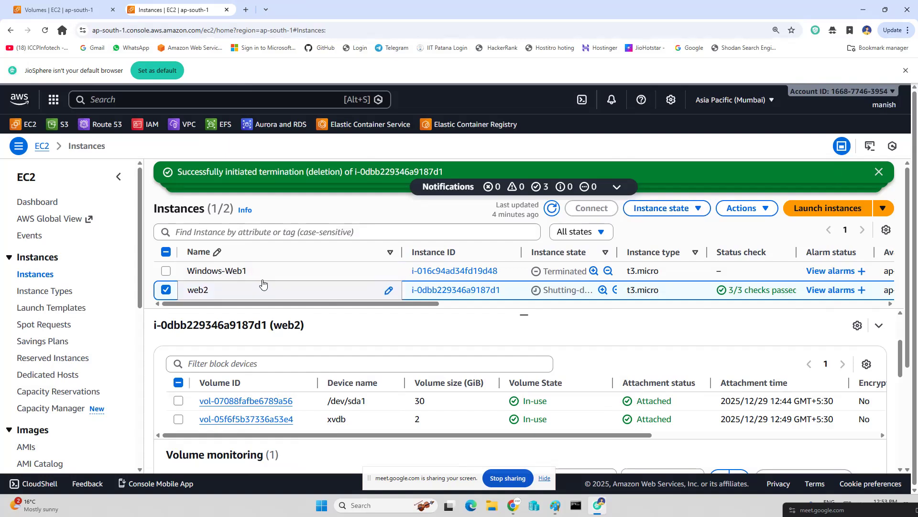
pyautogui.scroll(-4, 20, 296)
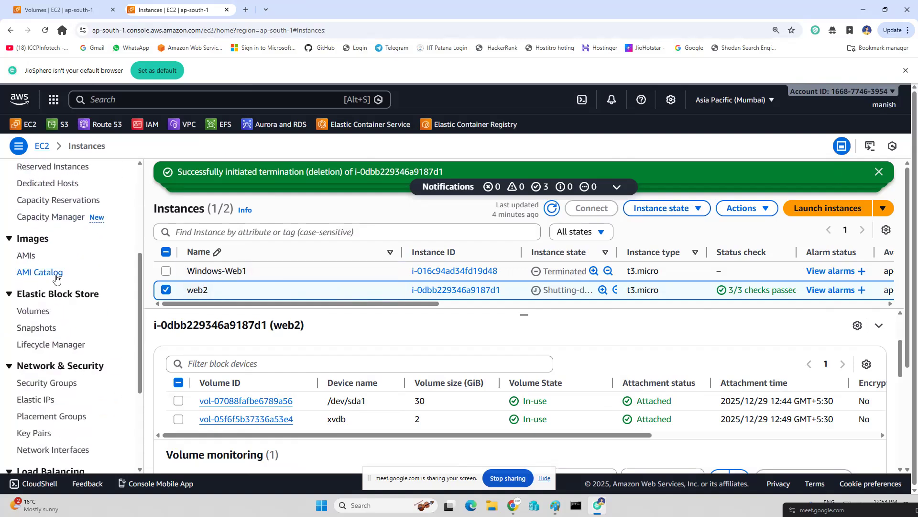
# Refresh the EBS volume list repeatedly to confirm both volumes are still in use by web2.
pyautogui.click(22, 312)
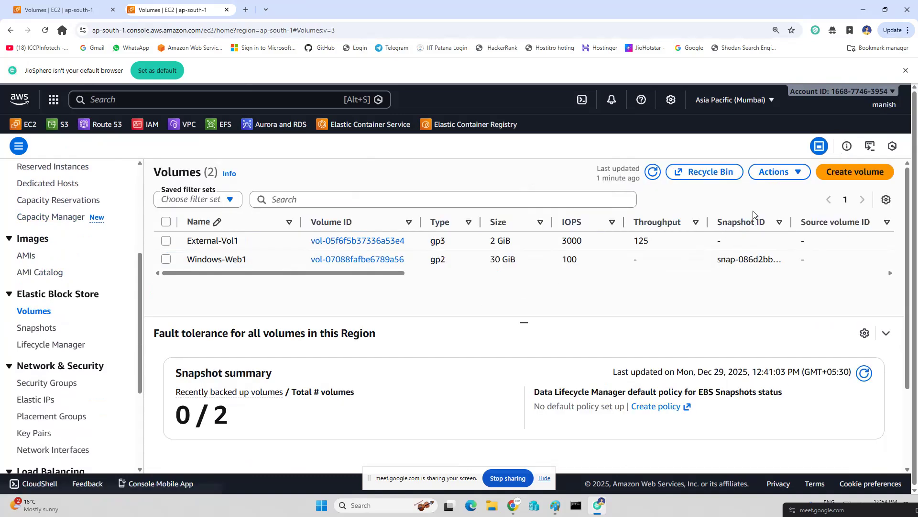
pyautogui.click(653, 172)
pyautogui.moveTo(391, 273); pyautogui.dragTo(597, 278)
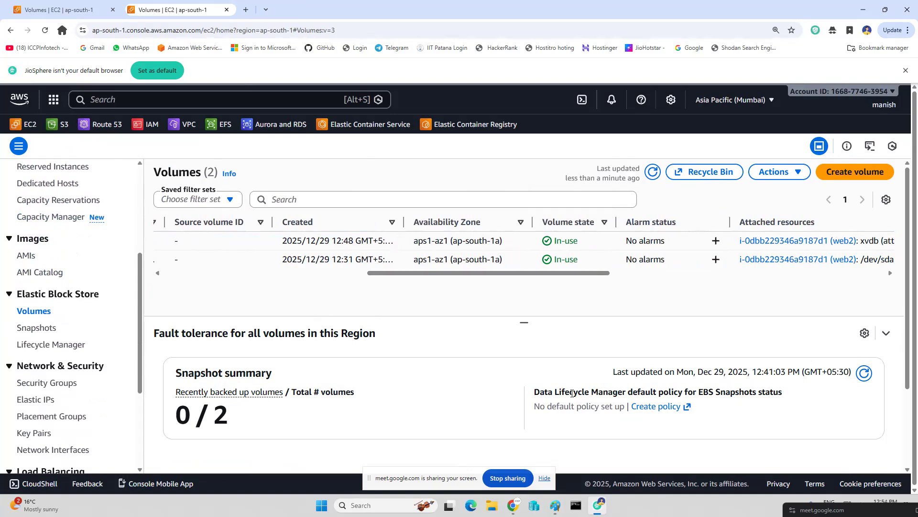
pyautogui.click(653, 172)
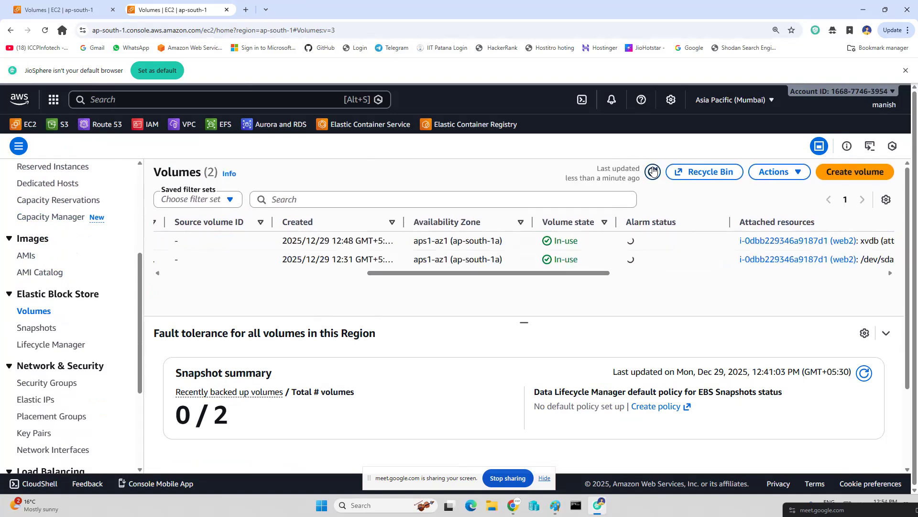
pyautogui.click(653, 172)
pyautogui.click(654, 171)
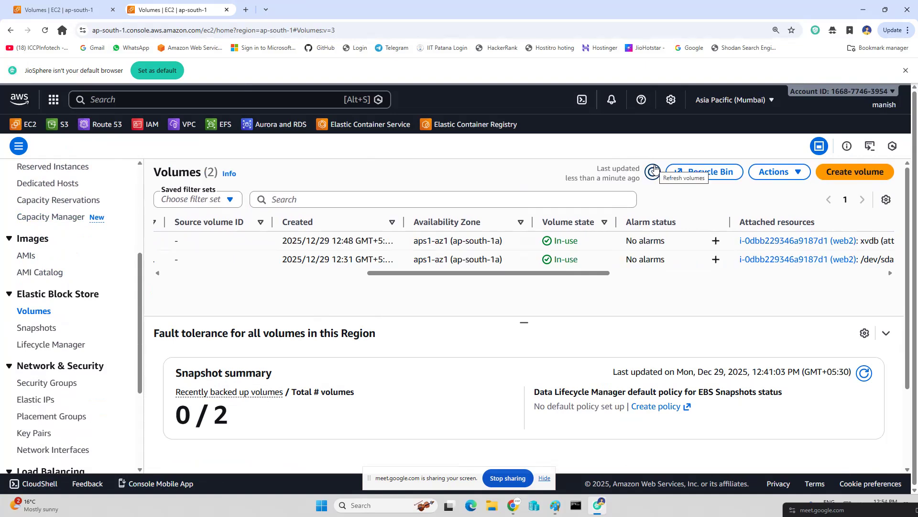
pyautogui.click(654, 172)
pyautogui.click(655, 172)
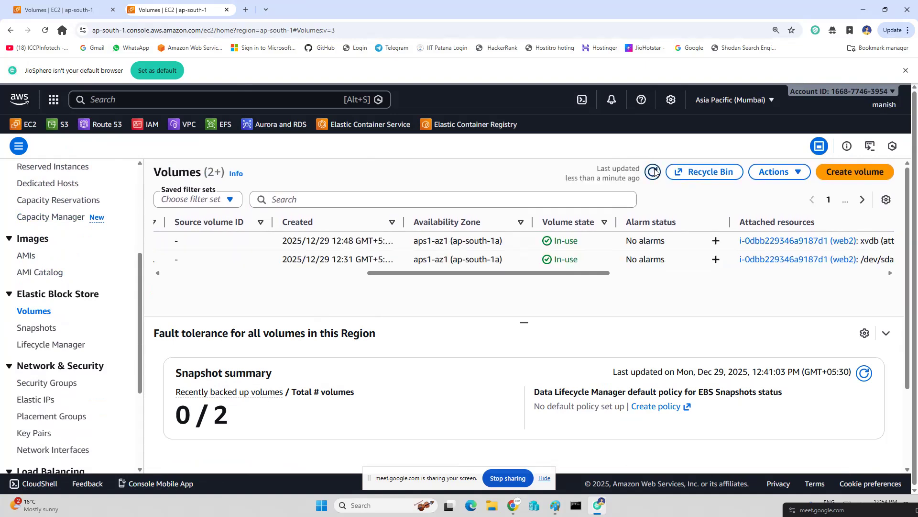
# In the other console tab, reload the Instances list to see web2 shutting down.
pyautogui.click(19, 7)
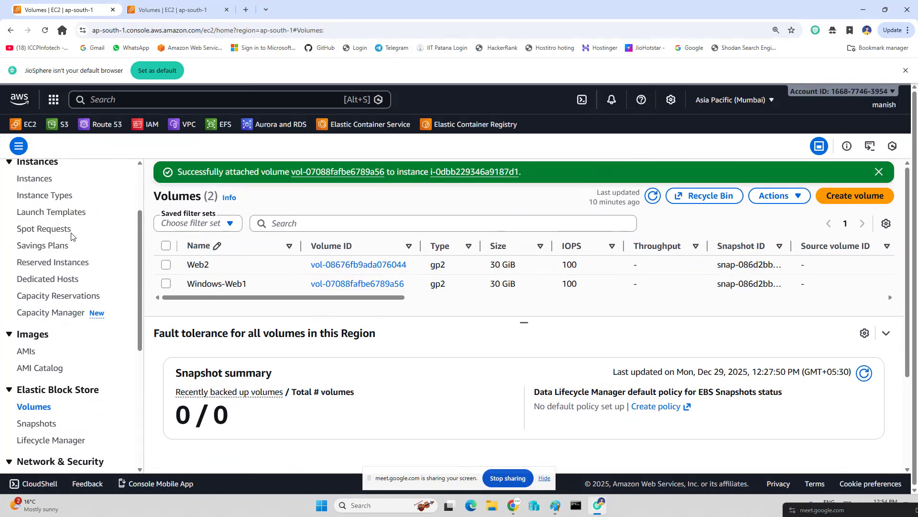
pyautogui.click(25, 180)
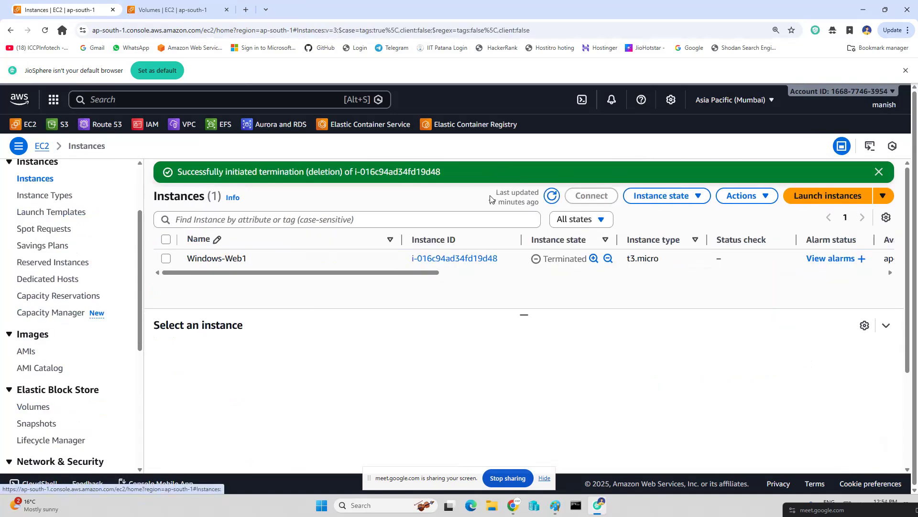
pyautogui.click(551, 197)
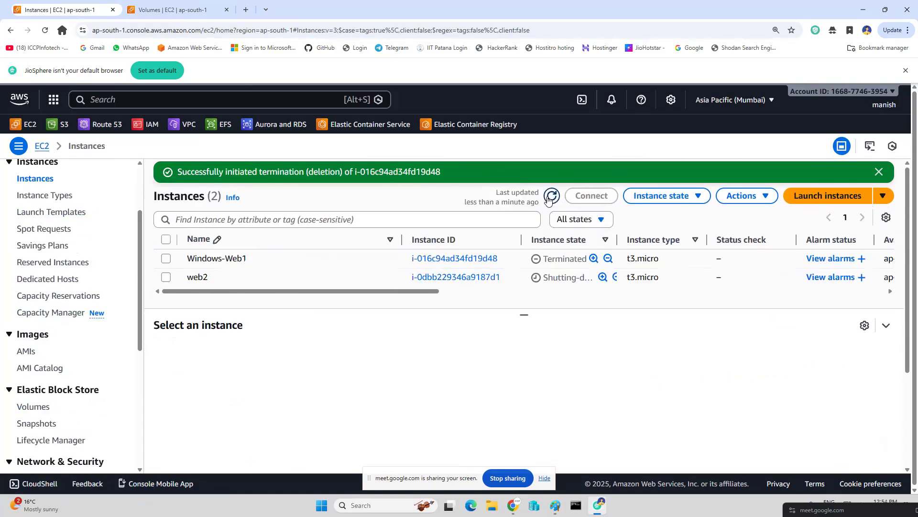
pyautogui.moveTo(422, 291); pyautogui.dragTo(394, 291)
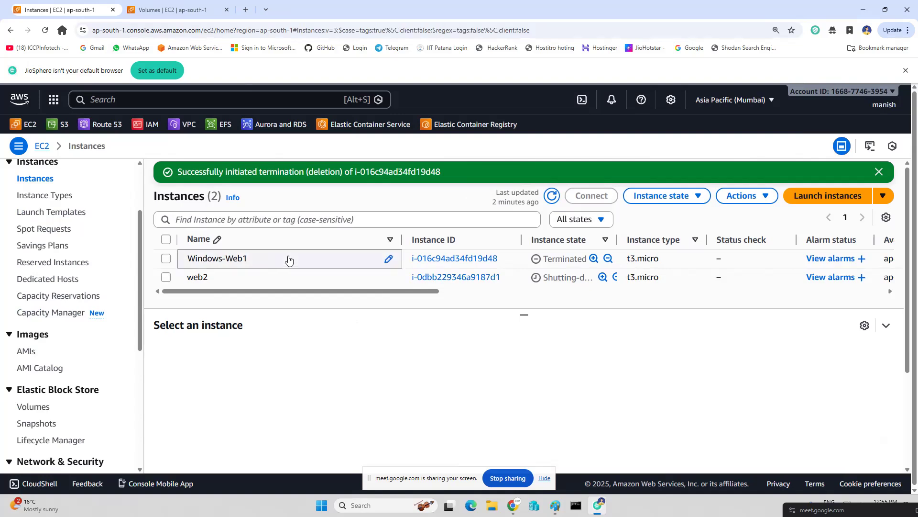
# Confirm web2 is terminated and that both volumes now show as available.
pyautogui.click(550, 196)
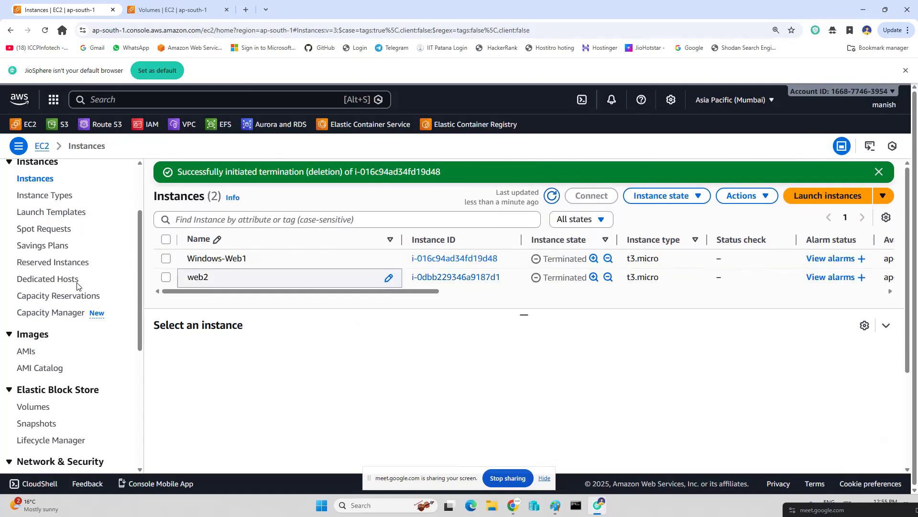
pyautogui.click(198, 7)
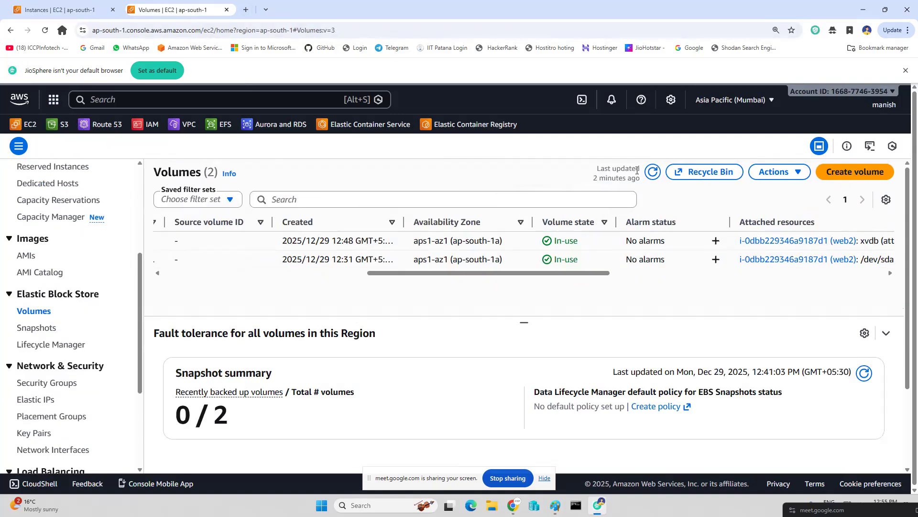
pyautogui.click(652, 173)
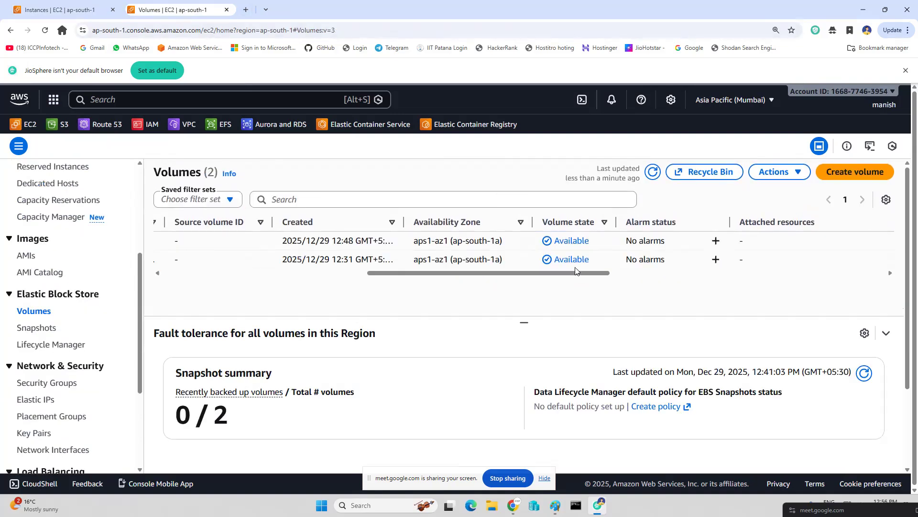
pyautogui.moveTo(554, 280); pyautogui.dragTo(344, 281)
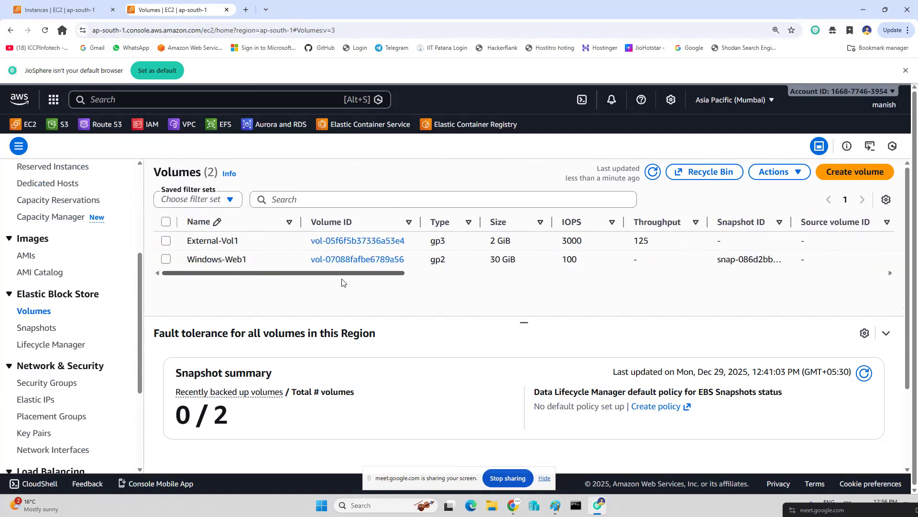
# Delete both volumes, External-Vol1 and Windows-Web1, confirming with 'delete', then minimize Chrome.
pyautogui.click(165, 222)
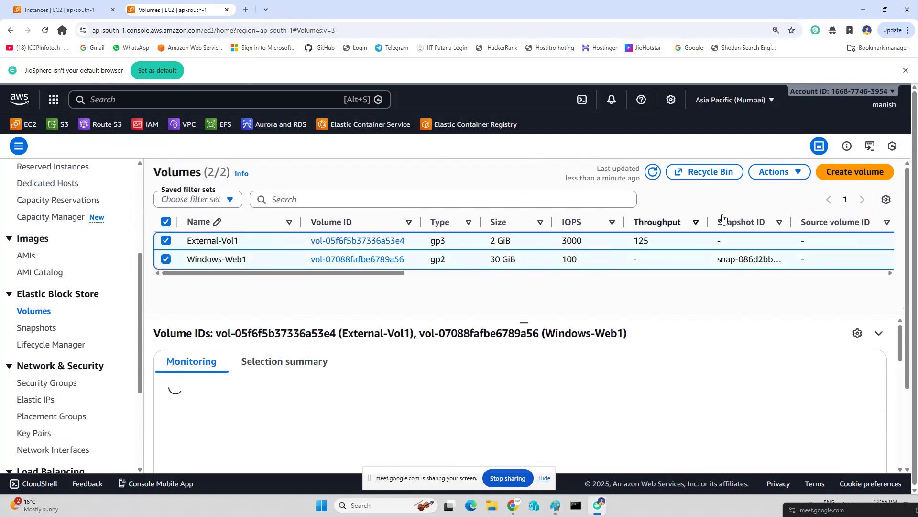
pyautogui.click(772, 176)
pyautogui.click(773, 173)
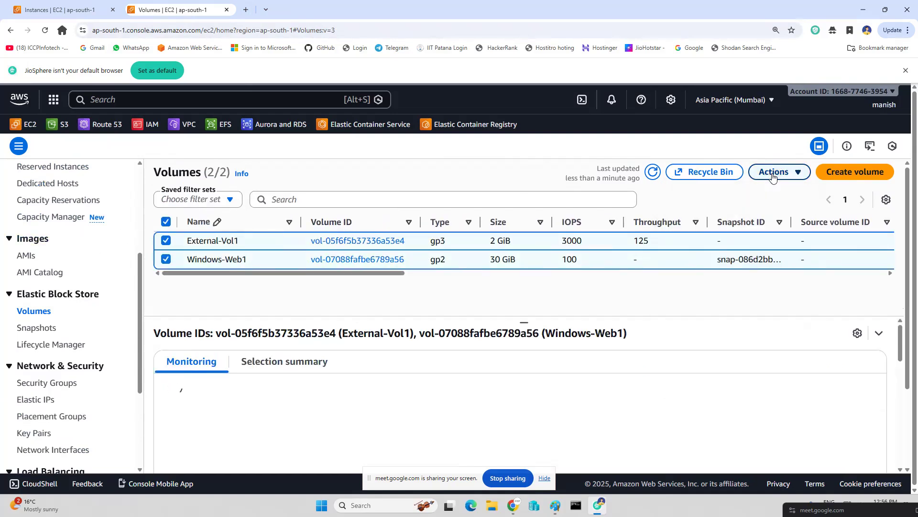
pyautogui.click(772, 173)
pyautogui.click(710, 244)
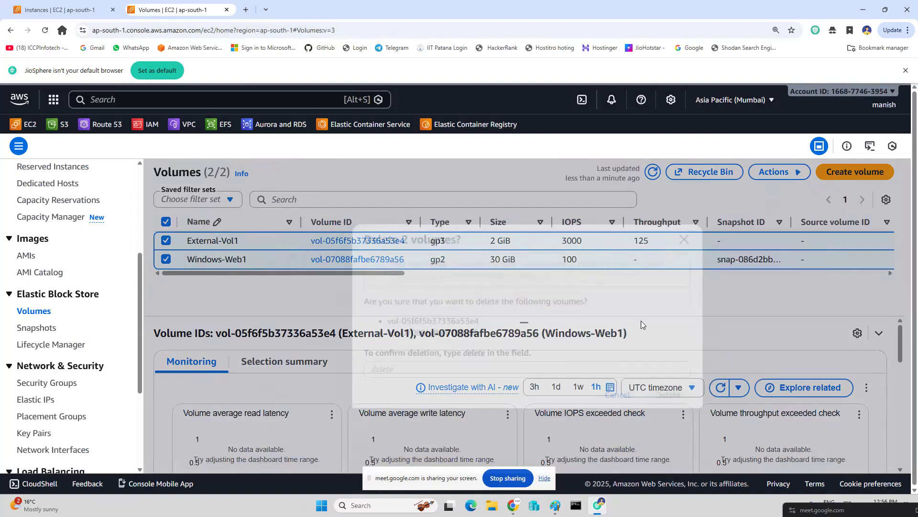
pyautogui.write('delete')
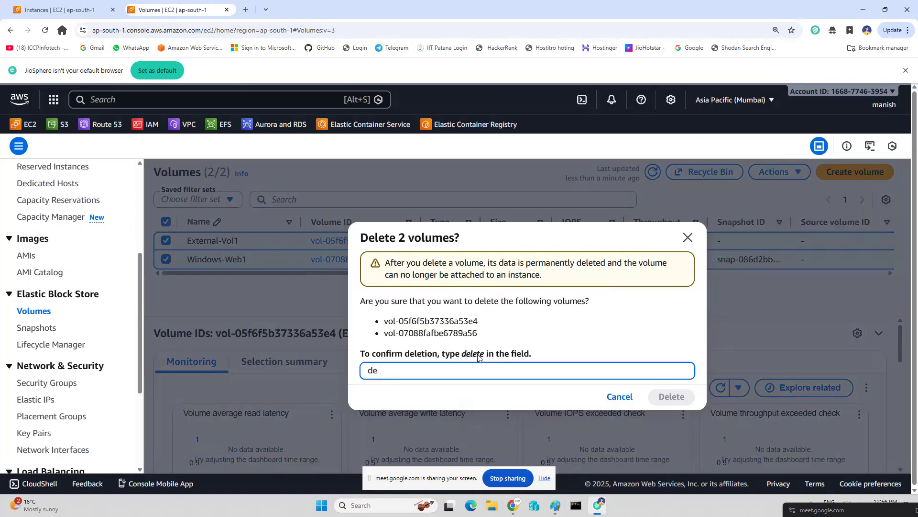
pyautogui.click(671, 395)
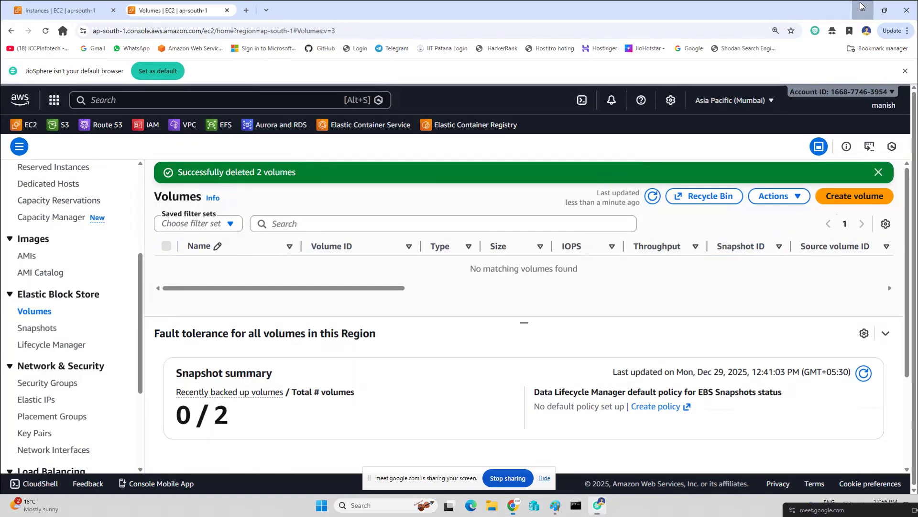
pyautogui.click(861, 9)
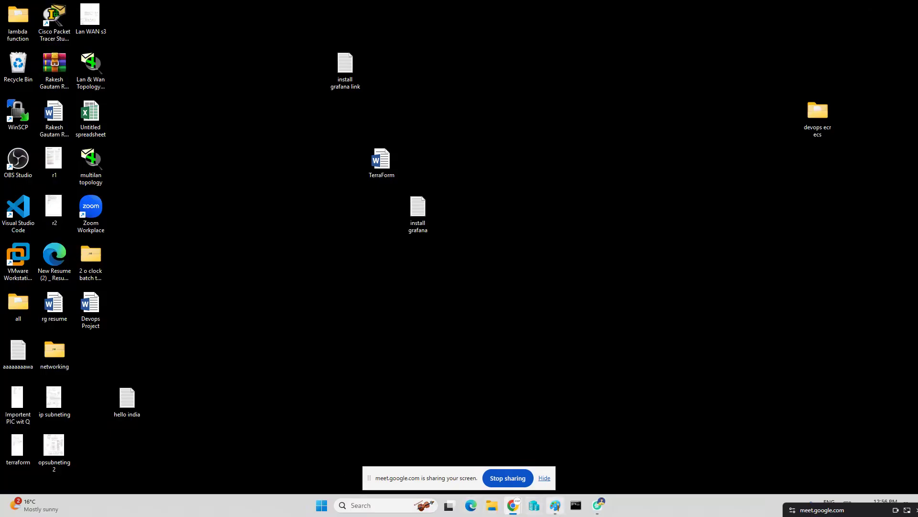
pyautogui.click(555, 505)
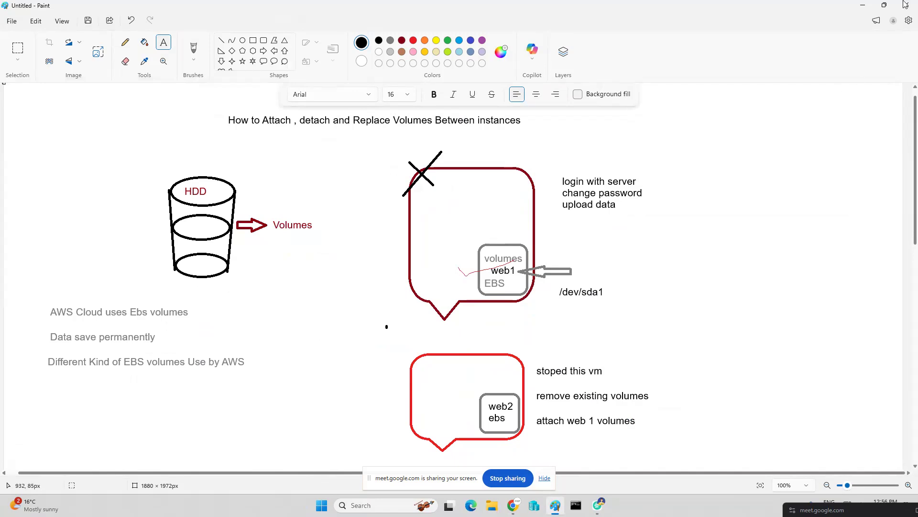
pyautogui.click(863, 6)
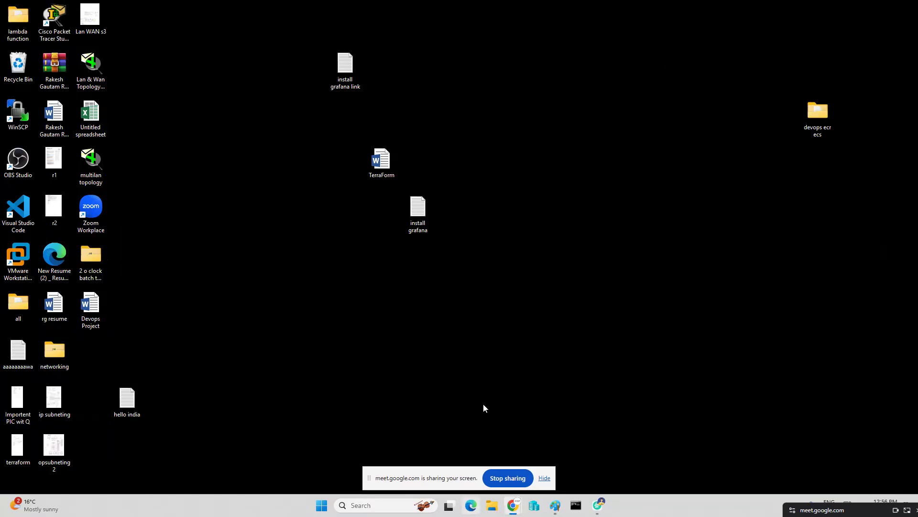